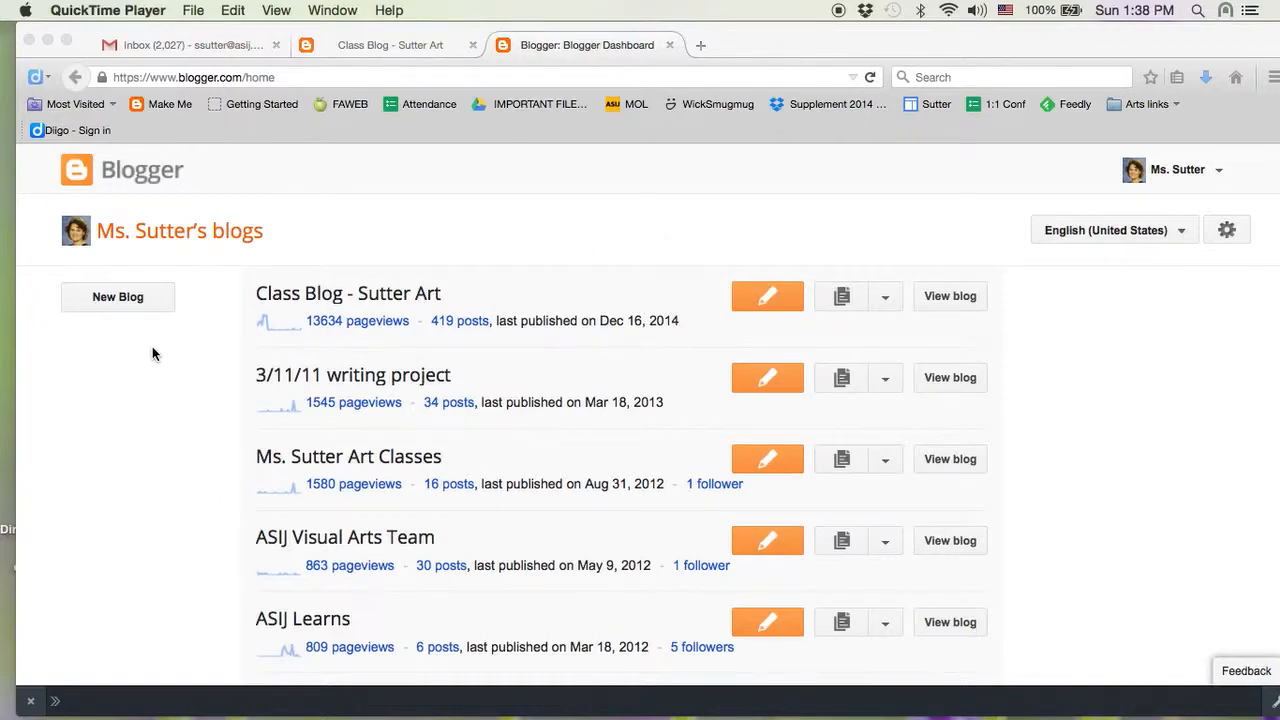
Step: Start a new blog and title it "Metals by" followed by the blogger's first name
left_click(115, 300)
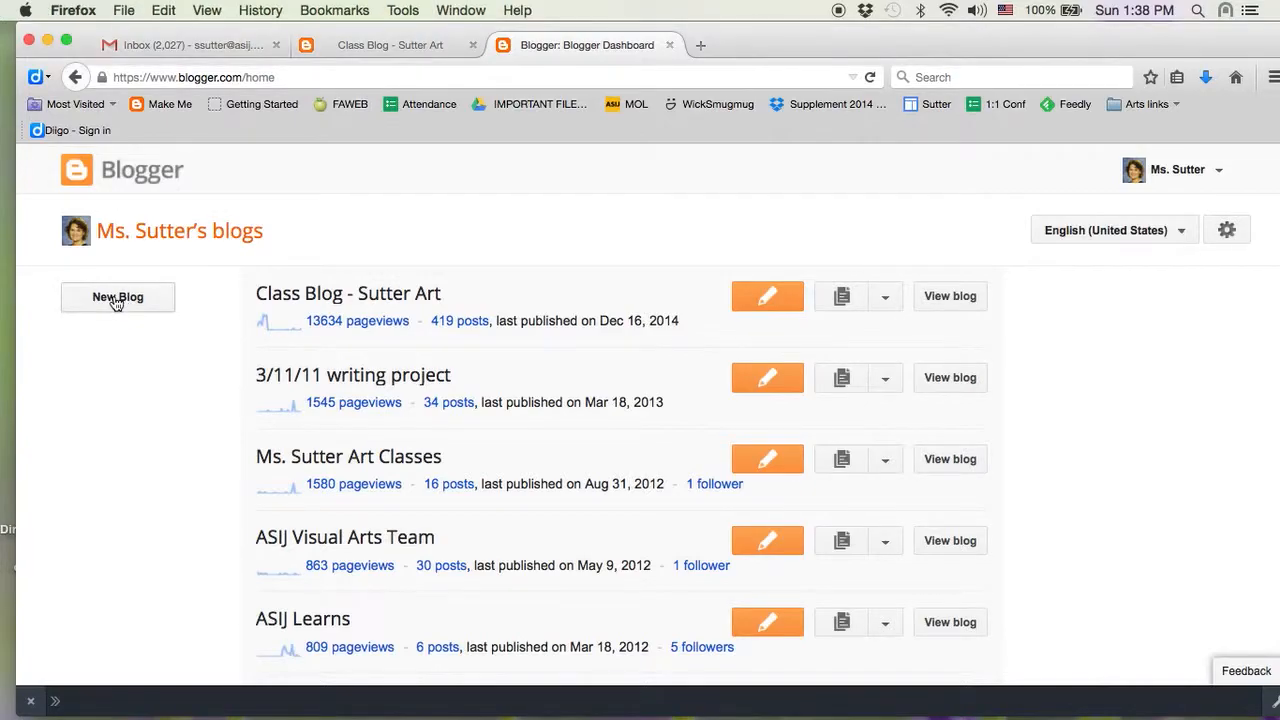
left_click(115, 300)
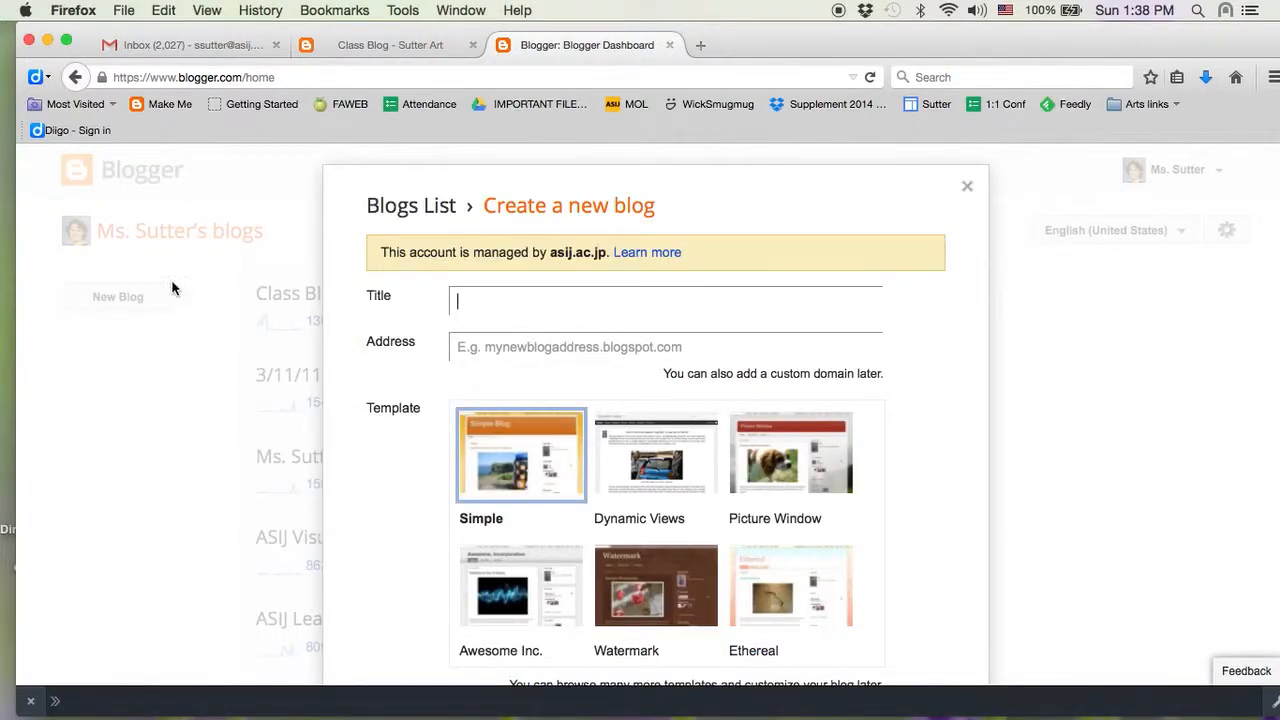
scroll(925, 511, "down", 1)
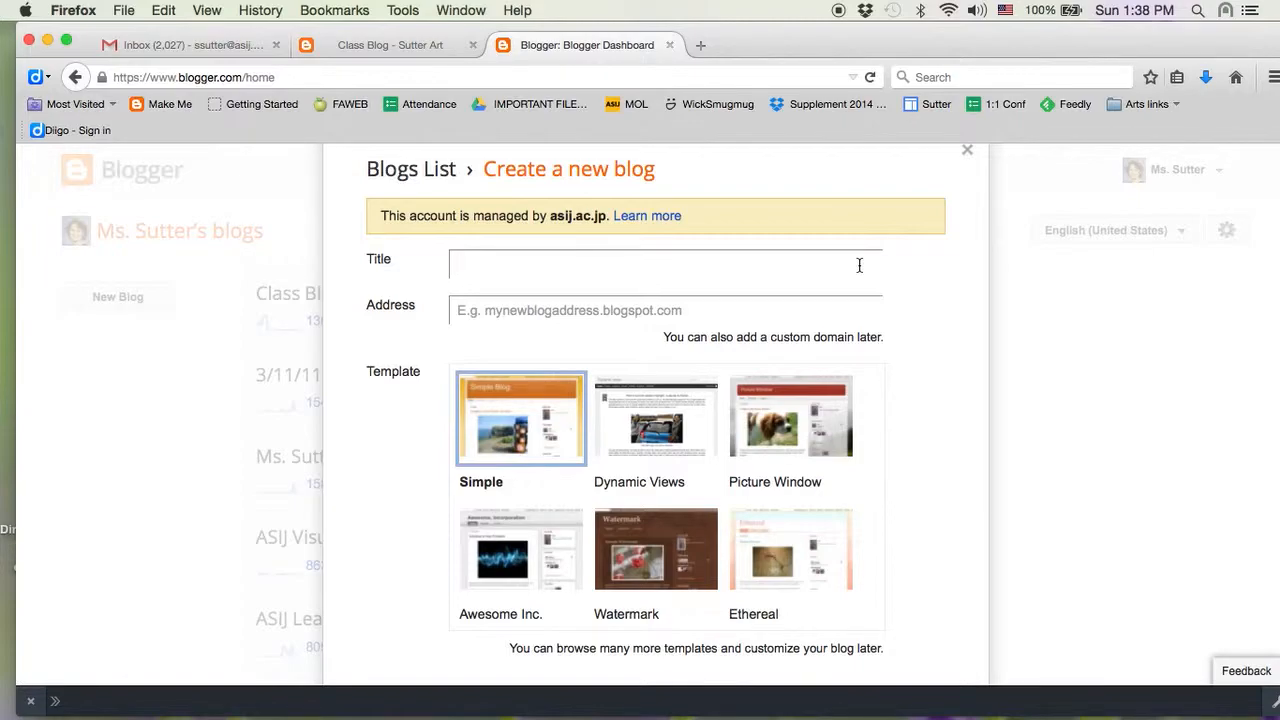
type("Metals by Sarah")
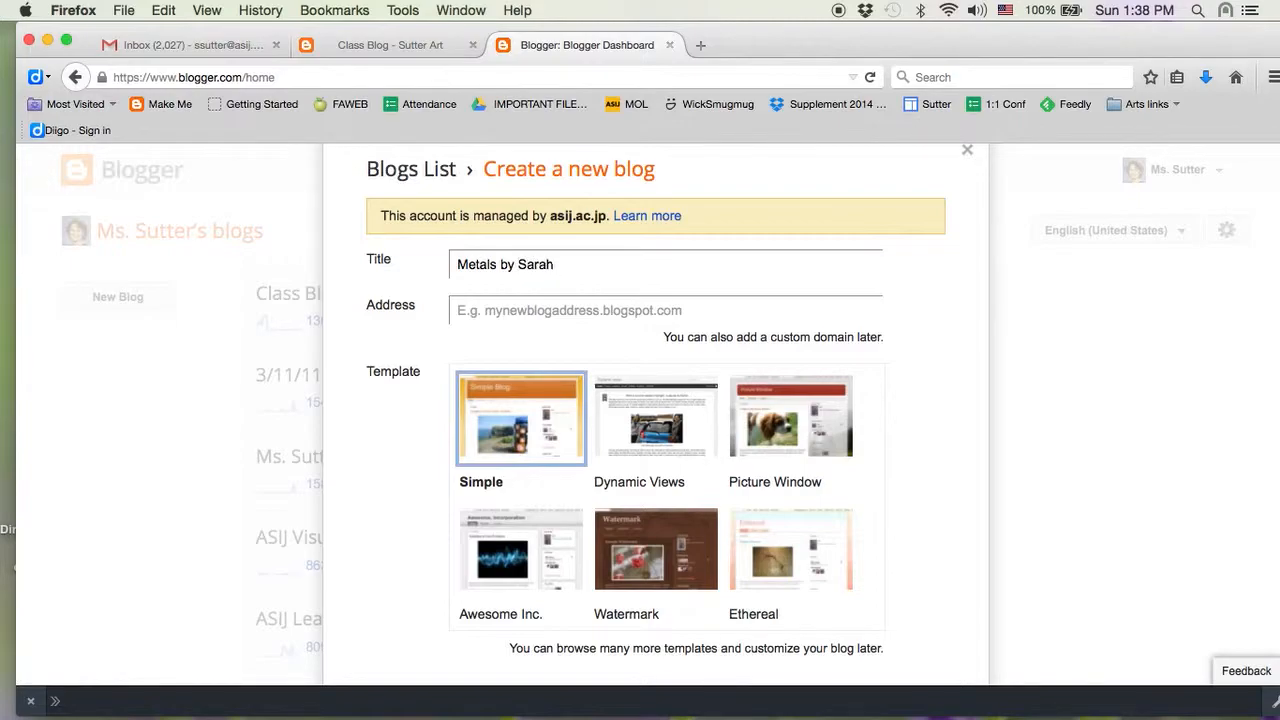
Step: Replace "Metals" in the blog title with "Ceramics" and try adding the course level "ADVANCED"
double_click(478, 265)
type("Ceramic")
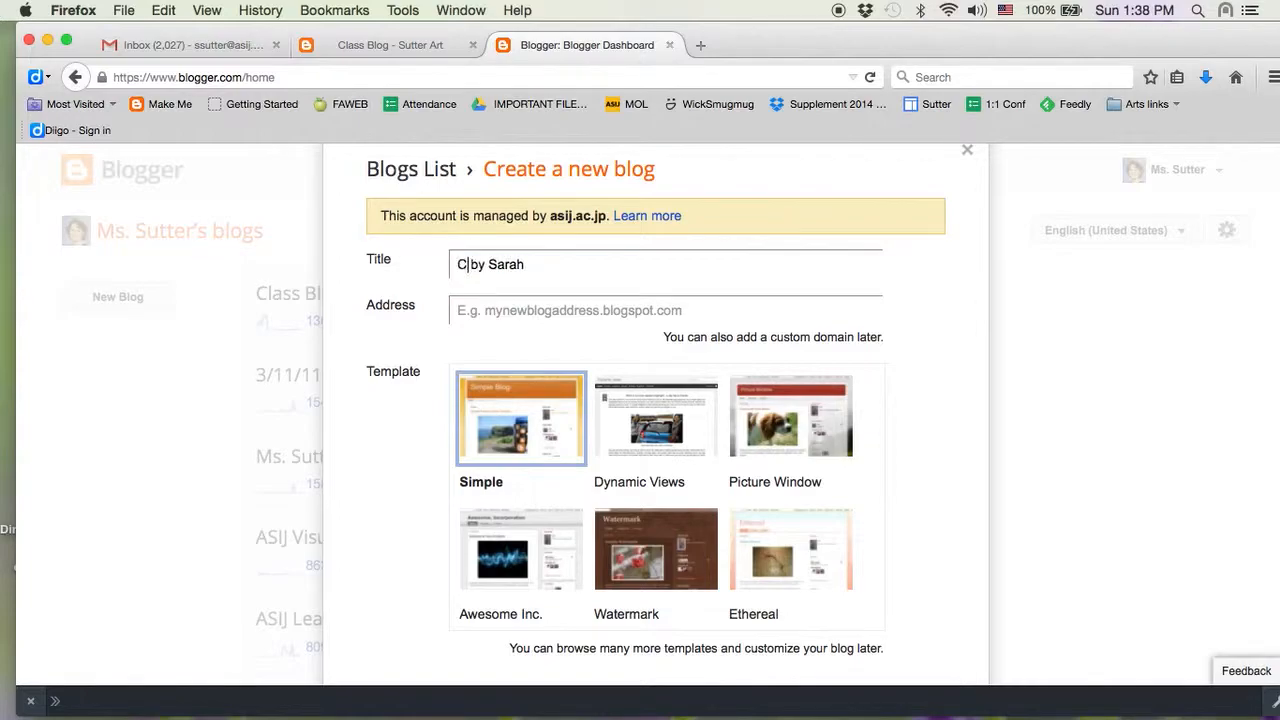
type("s 1")
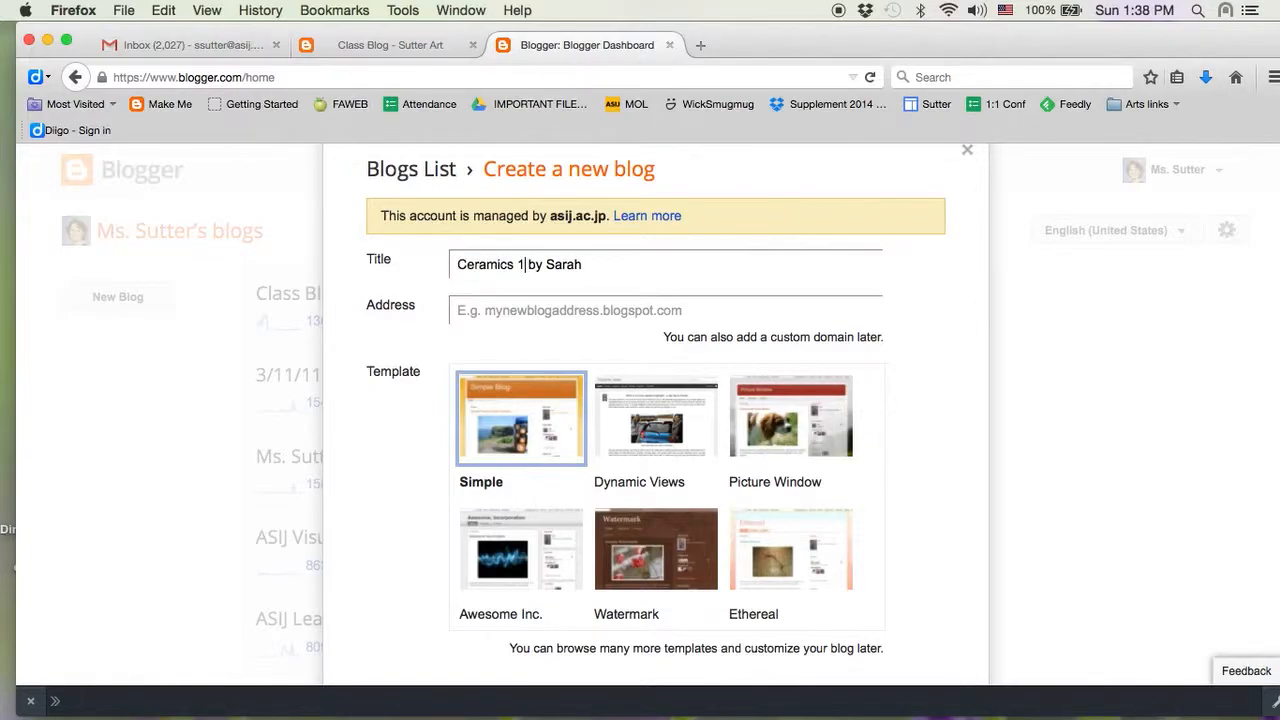
key("BackSpace")
type("ADVANC")
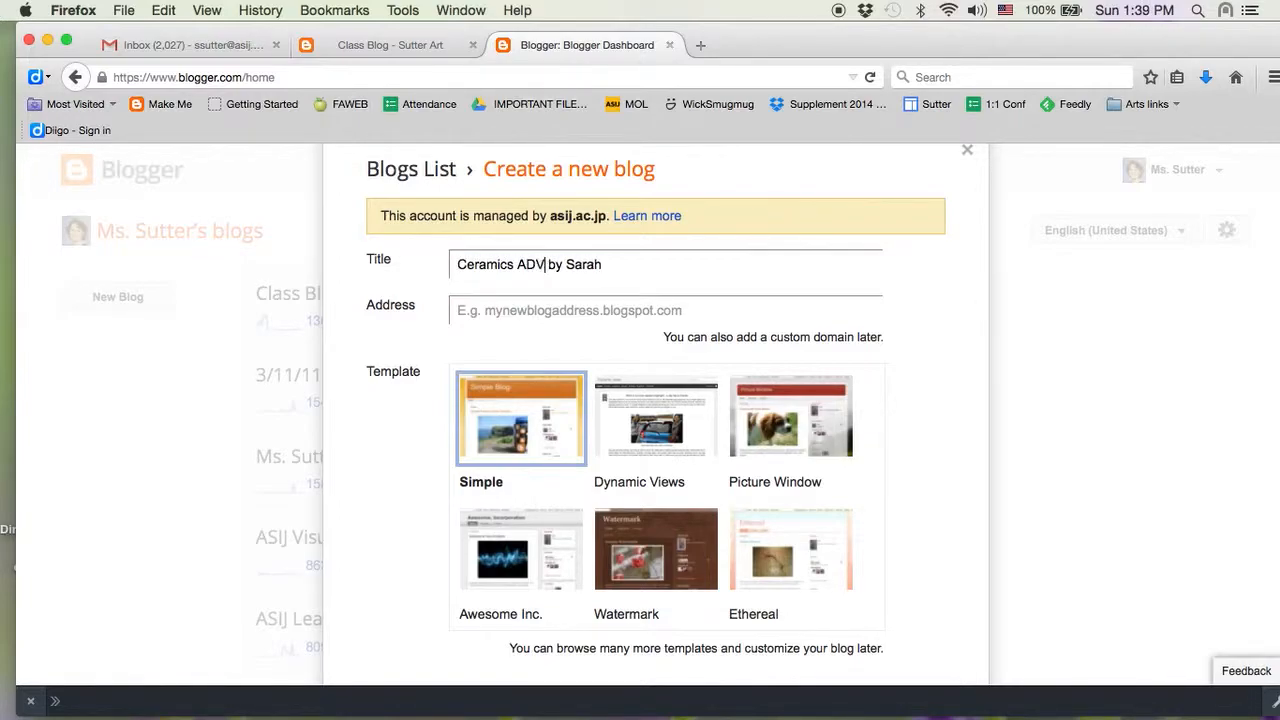
type("ED")
Step: Replace the course-based blog title with the blogger's first name in possessive form followed by "Art Blog"
key("BackSpace")
key("BackSpace")
key("BackSpace")
key("BackSpace")
key("BackSpace")
key("BackSpace")
key("BackSpace")
key("BackSpace")
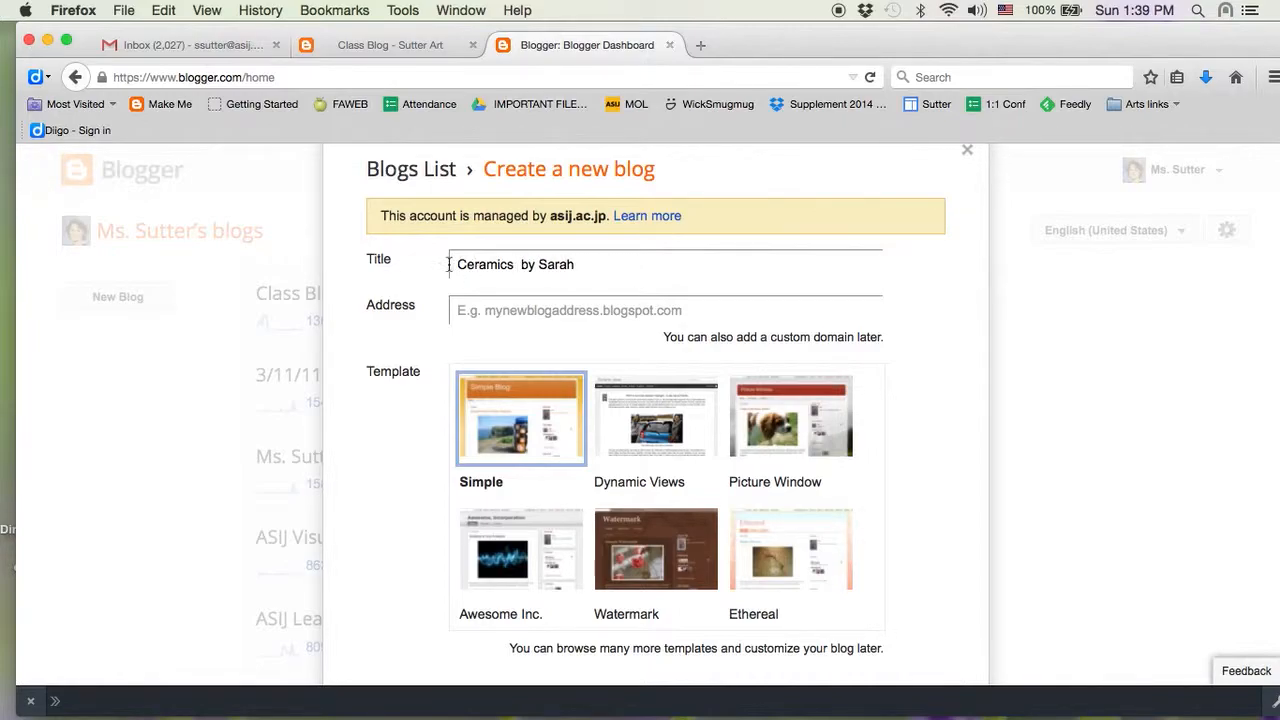
double_click(482, 264)
key("BackSpace")
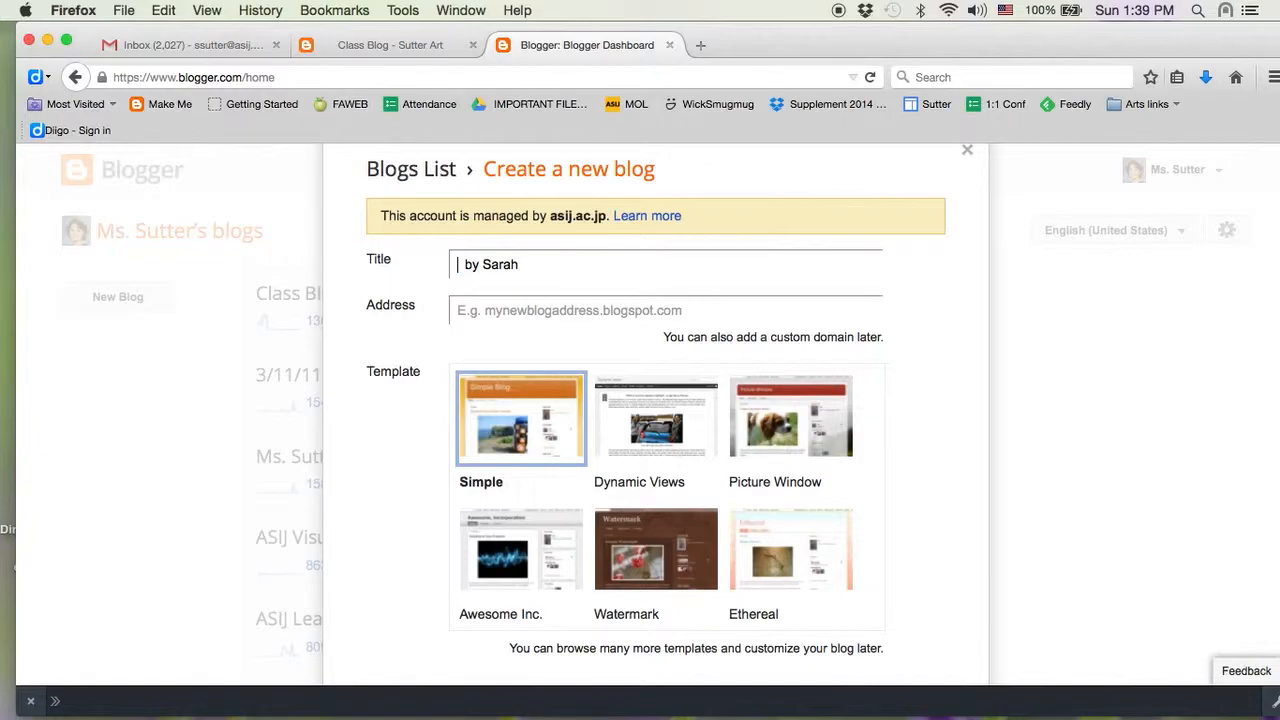
left_click_drag(531, 261, 383, 237)
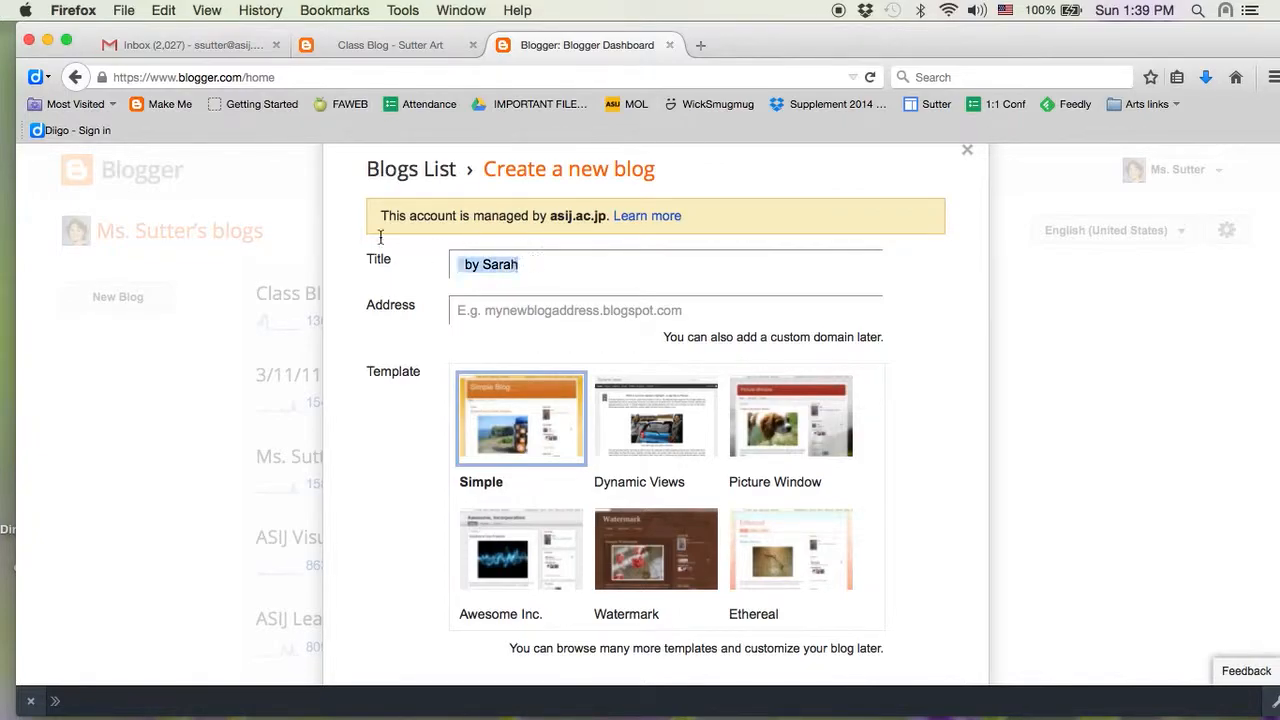
type("Sarah's Art Blog")
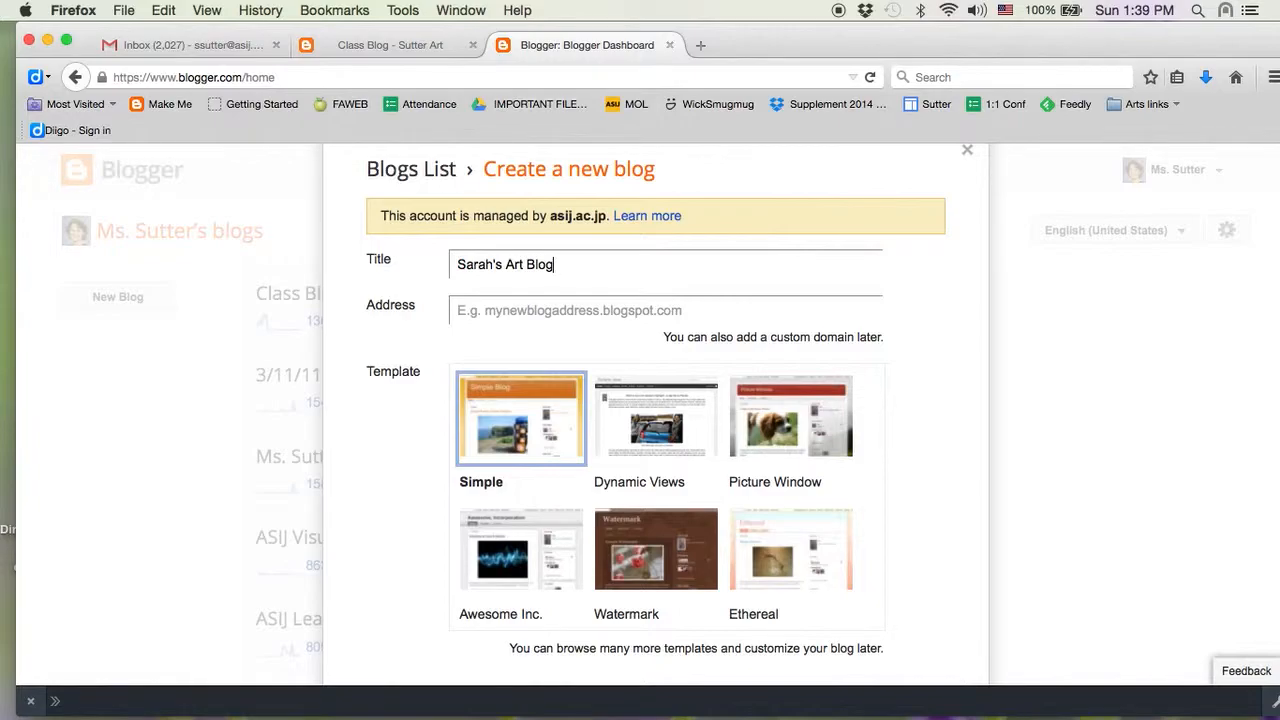
Step: Add the blogger's last initial to the title, moving the possessive ending onto the initial
left_click(502, 264)
key("BackSpace")
key("BackSpace")
type("S's")
Step: Set the blog address to the blogger's first name followed by "-art-blog" and accept the suggested blogspot.com address
left_click(639, 308)
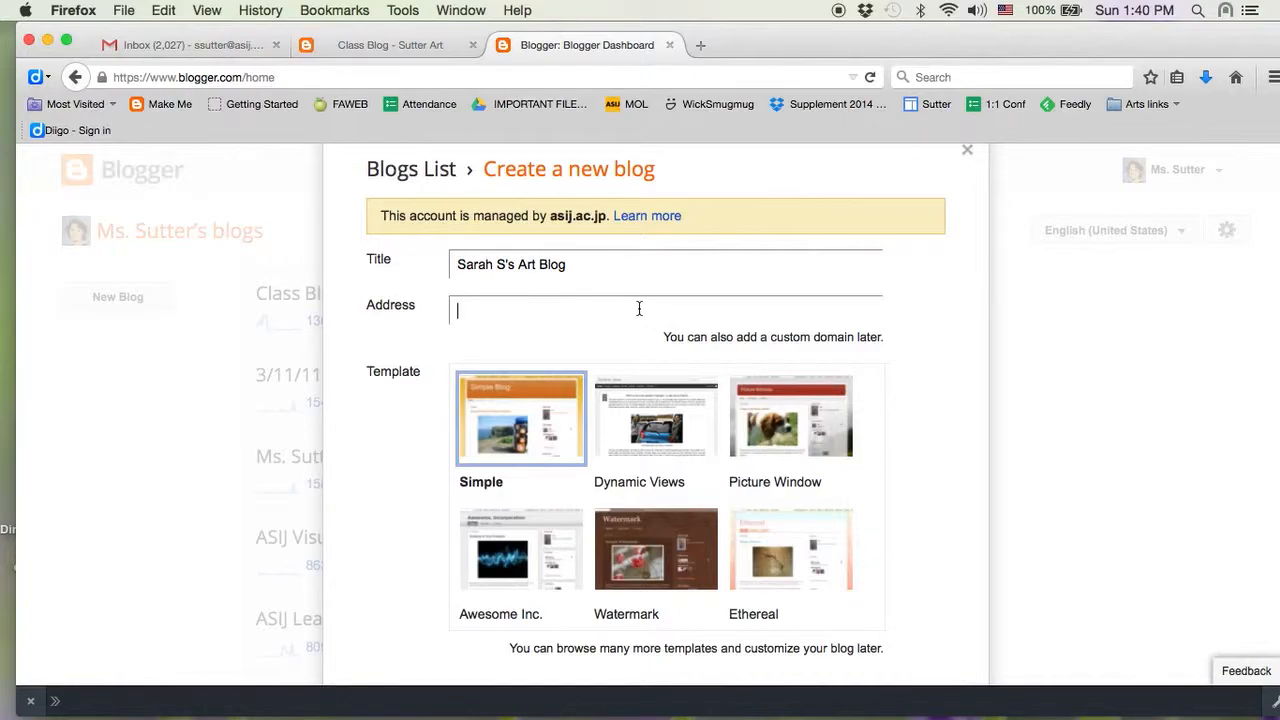
type("sarah s")
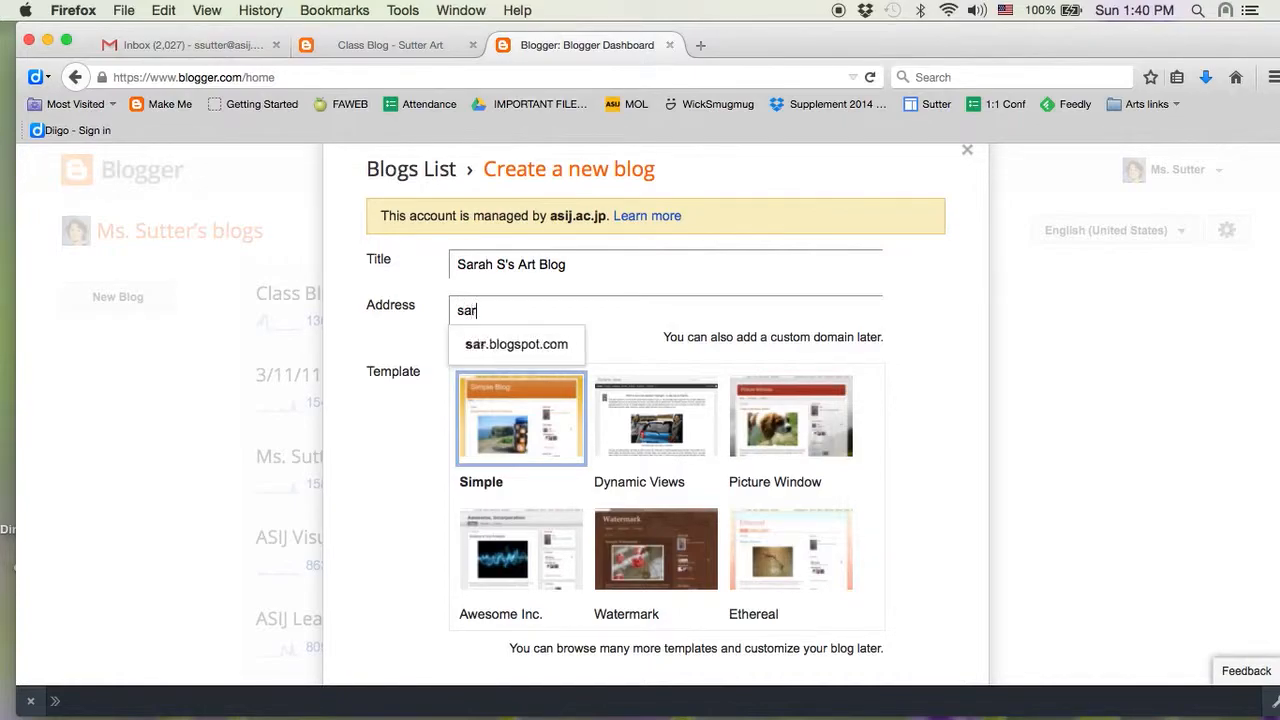
key("BackSpace")
key("BackSpace")
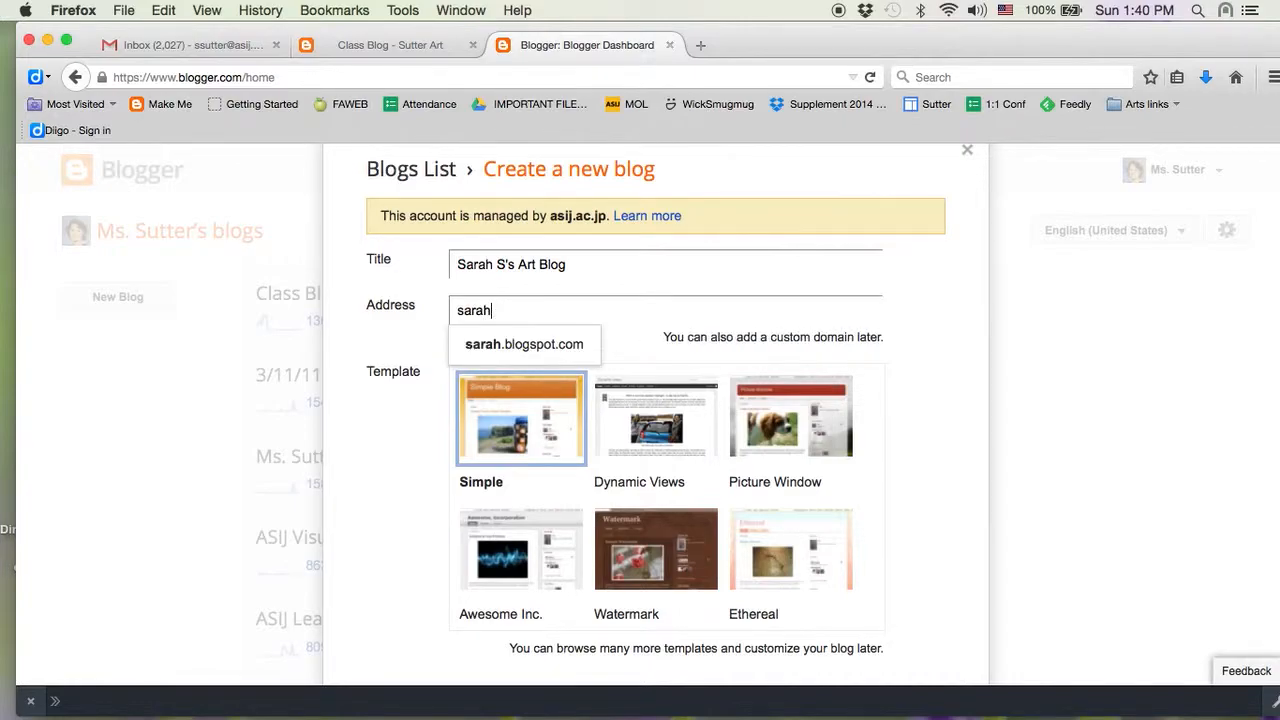
type("-a")
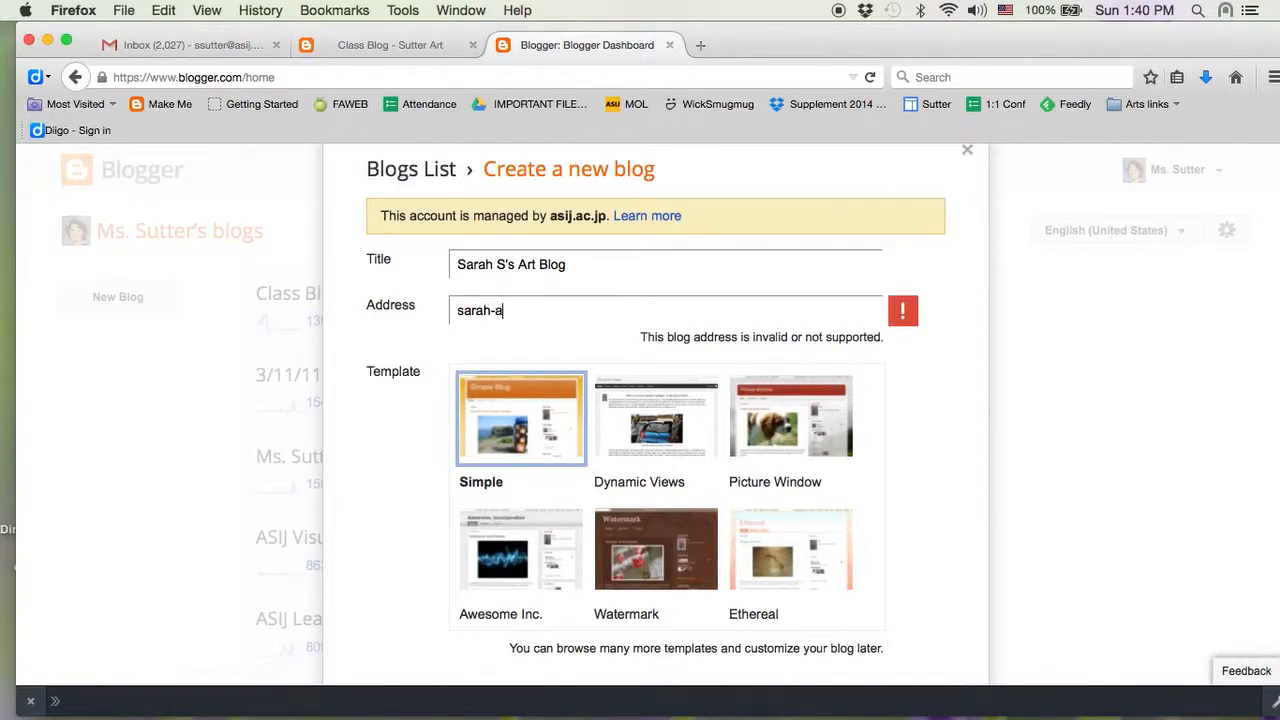
type("rt-blog")
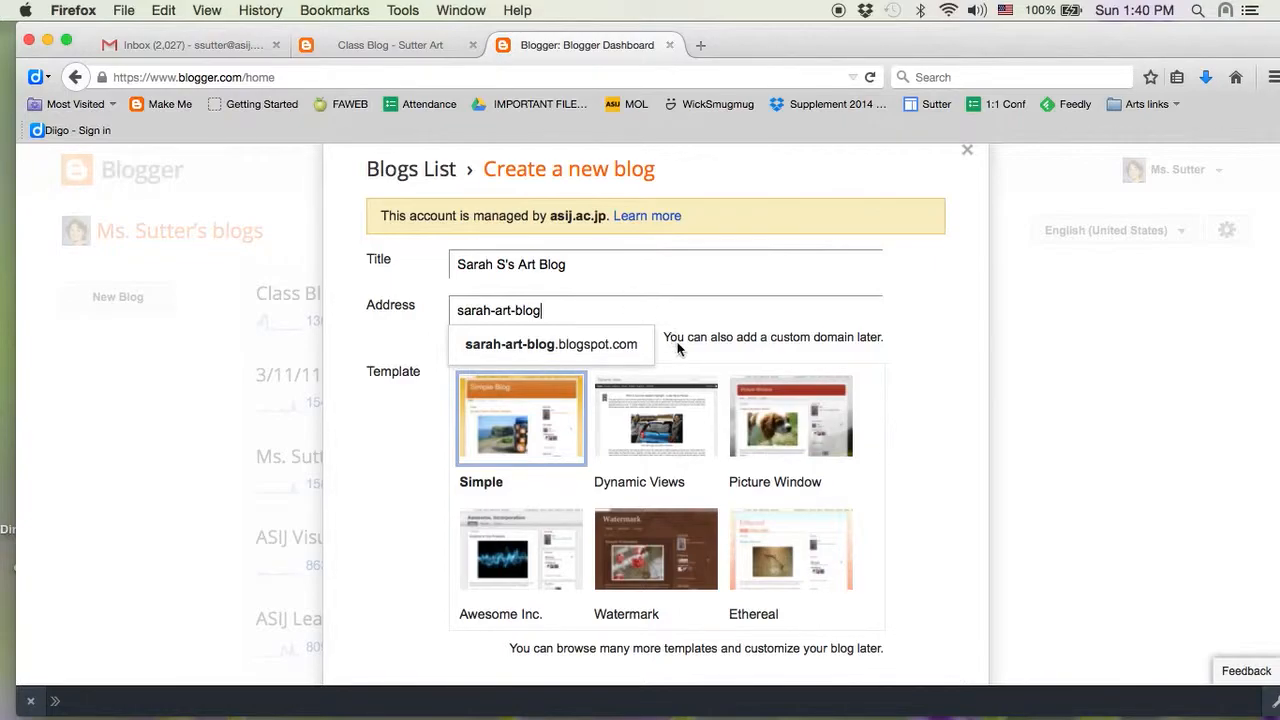
left_click(610, 343)
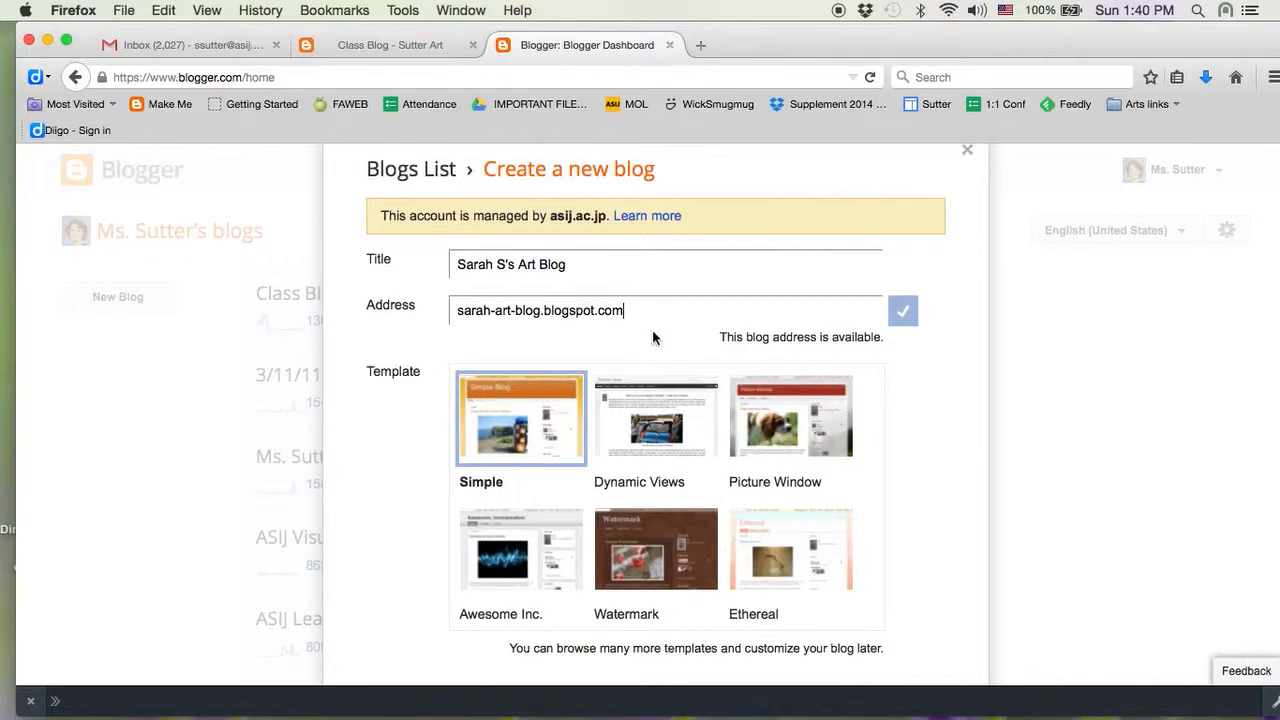
Step: Try the Awesome Inc. template for the new blog, and choose the Simple template instead
scroll(540, 525, "down", 2)
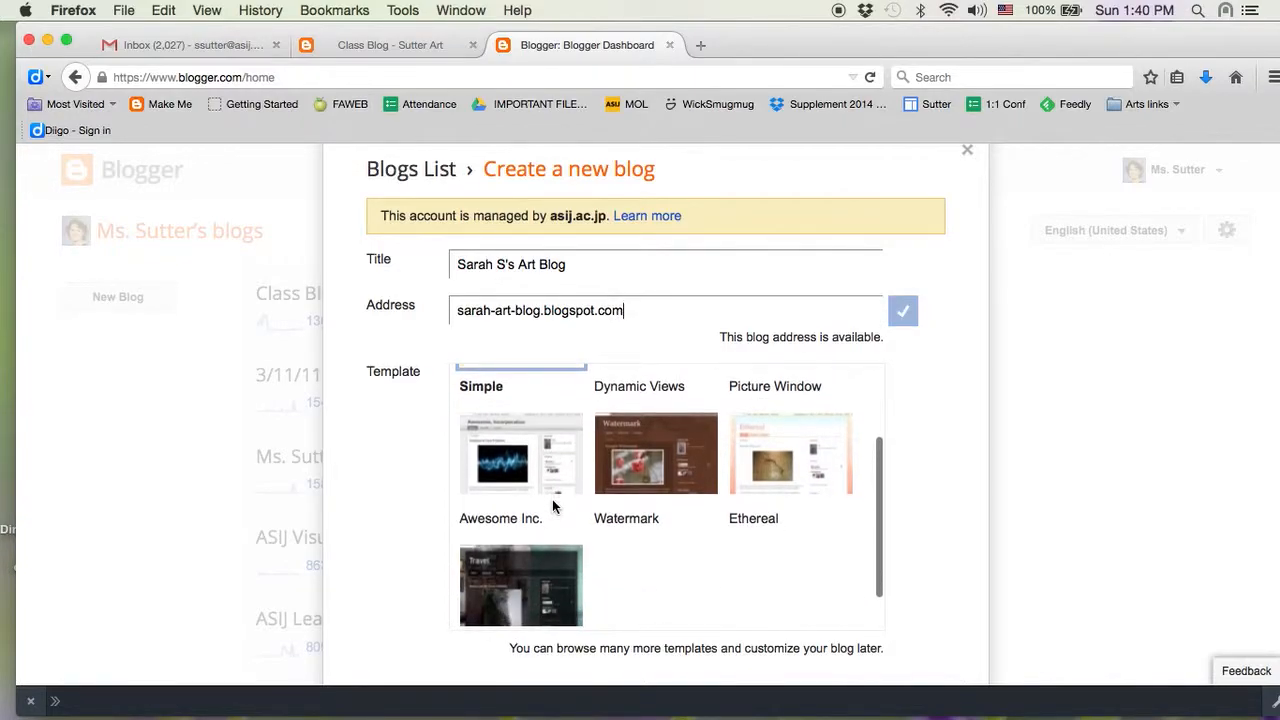
scroll(553, 507, "up", 1)
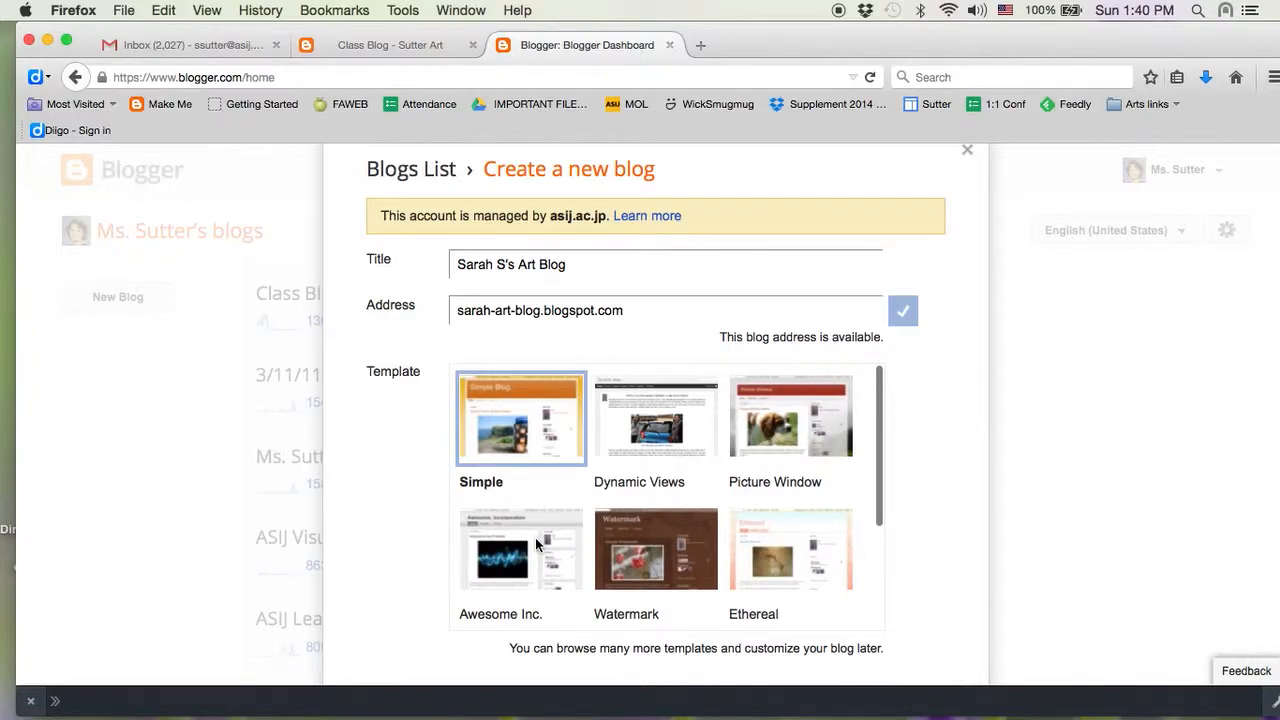
left_click(535, 543)
left_click(536, 392)
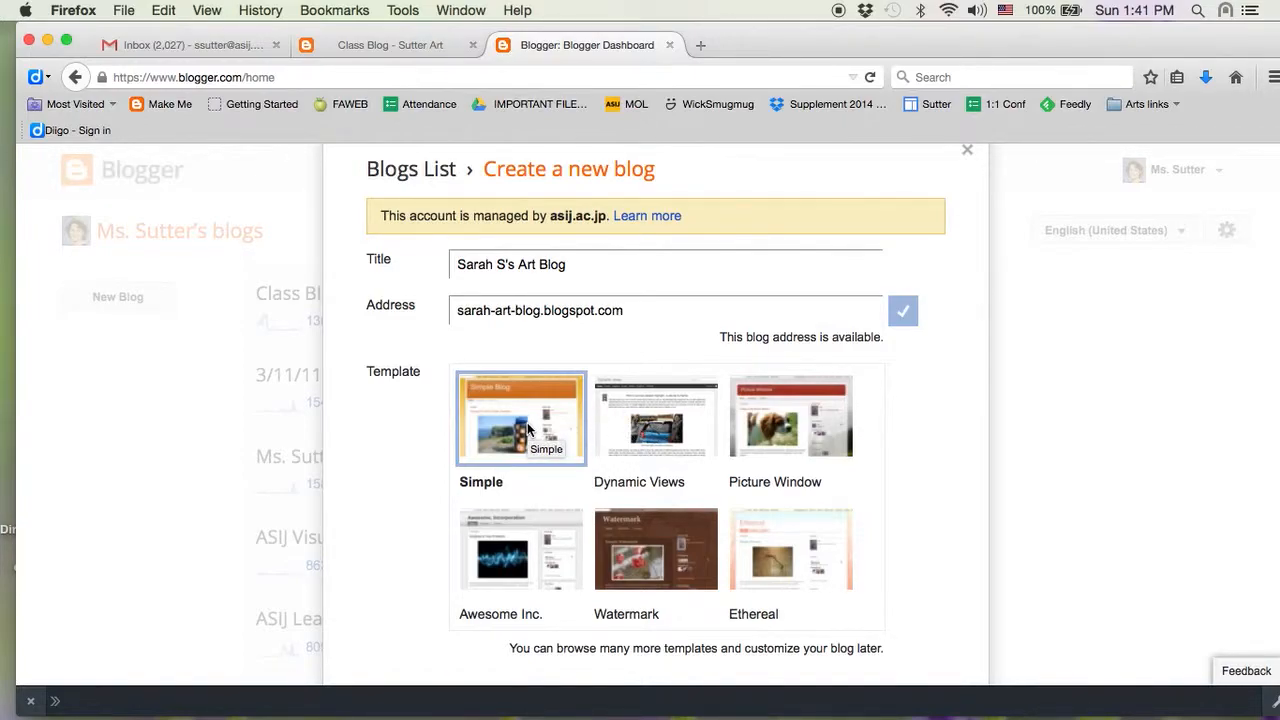
Step: Check the remaining templates and cancel the creation of the new blog
scroll(527, 430, "down", 3)
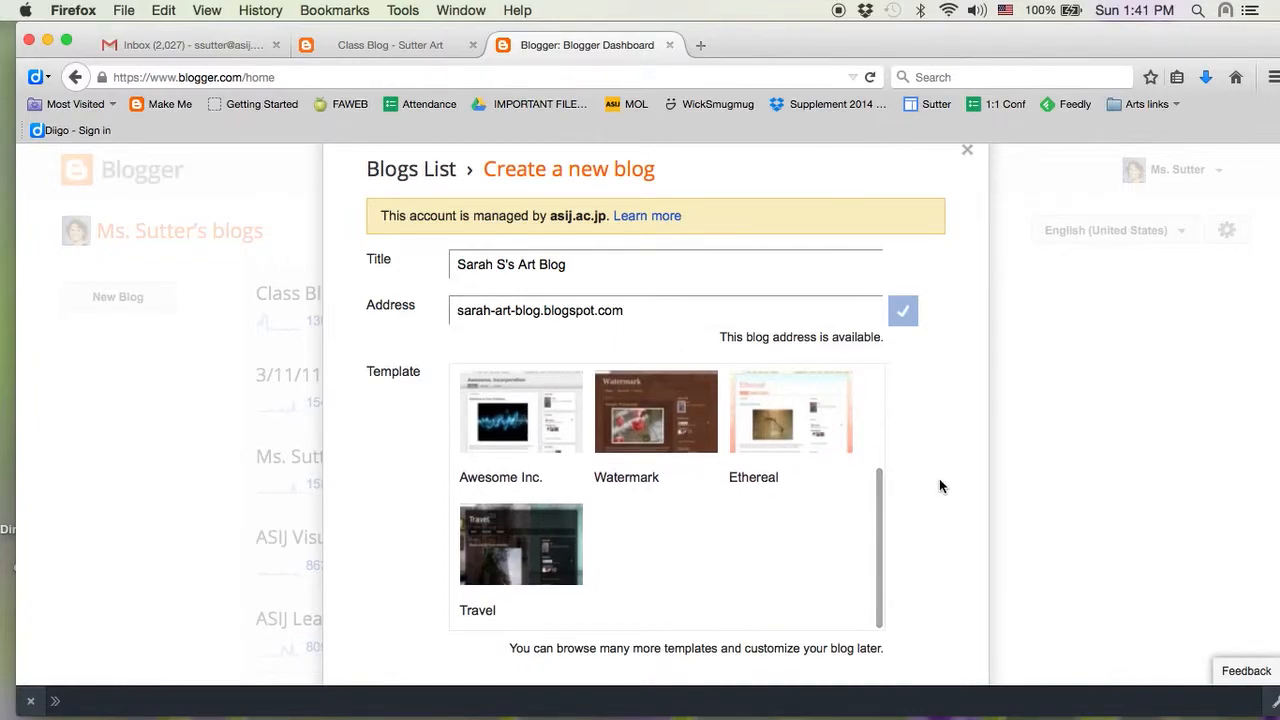
scroll(939, 478, "down", 1)
key("super+minus")
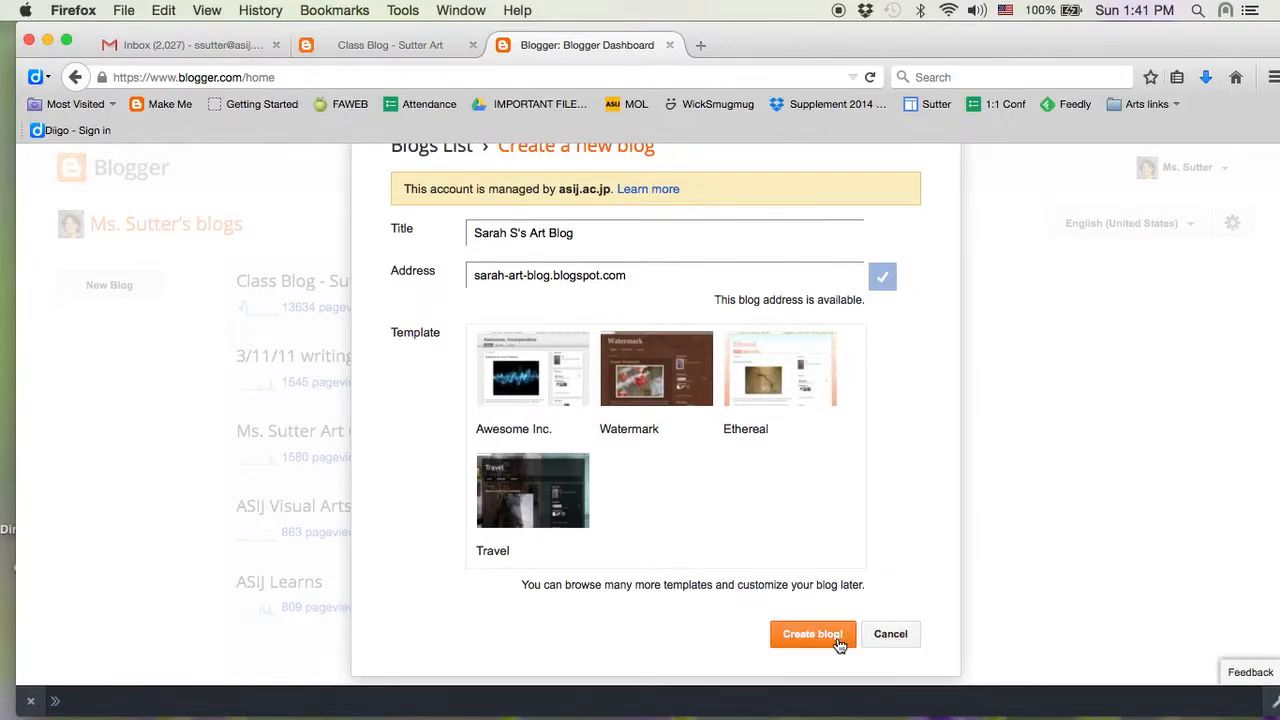
left_click(890, 634)
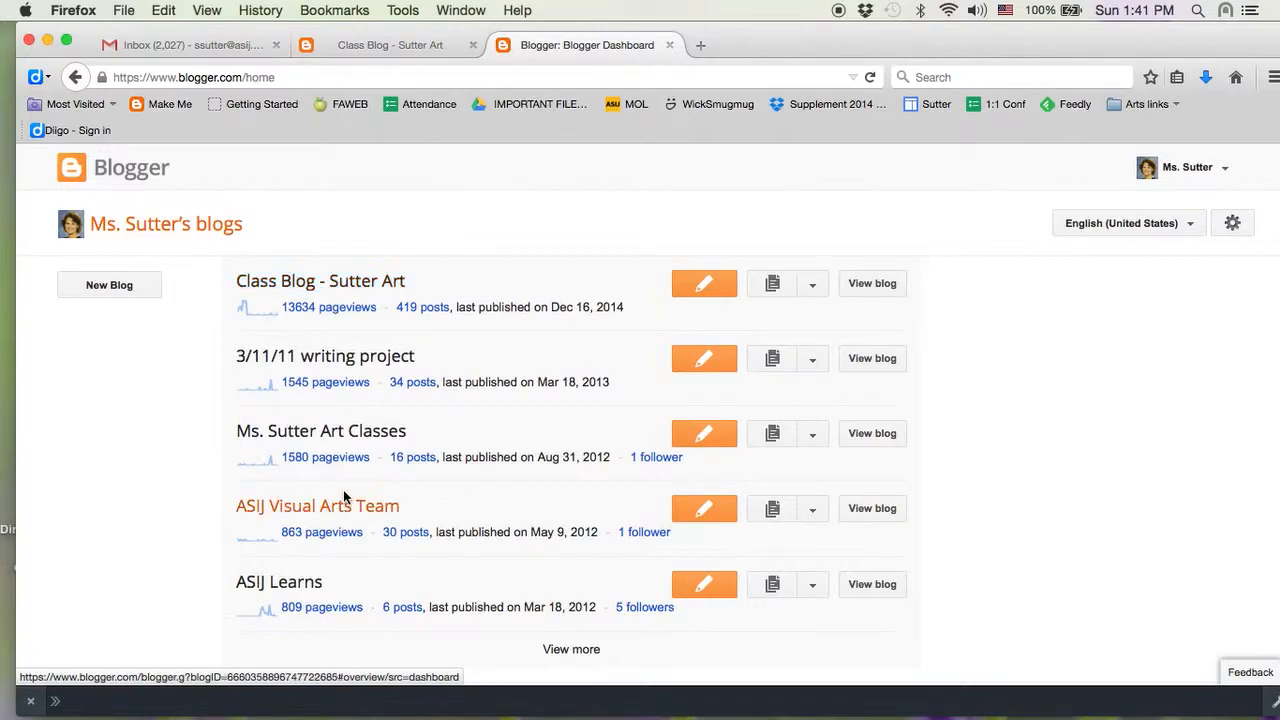
Step: Open the basic settings of the existing art classes blog and review its title, description, privacy, address and permissions
left_click(335, 432)
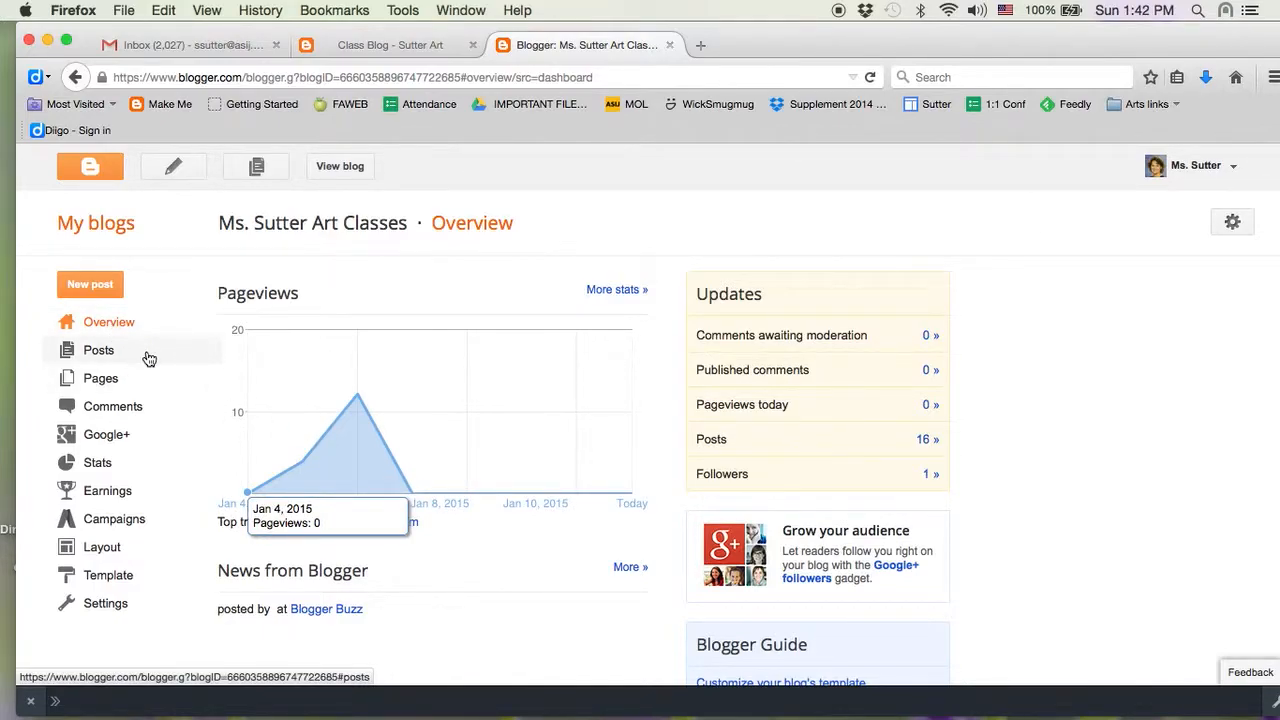
left_click(116, 605)
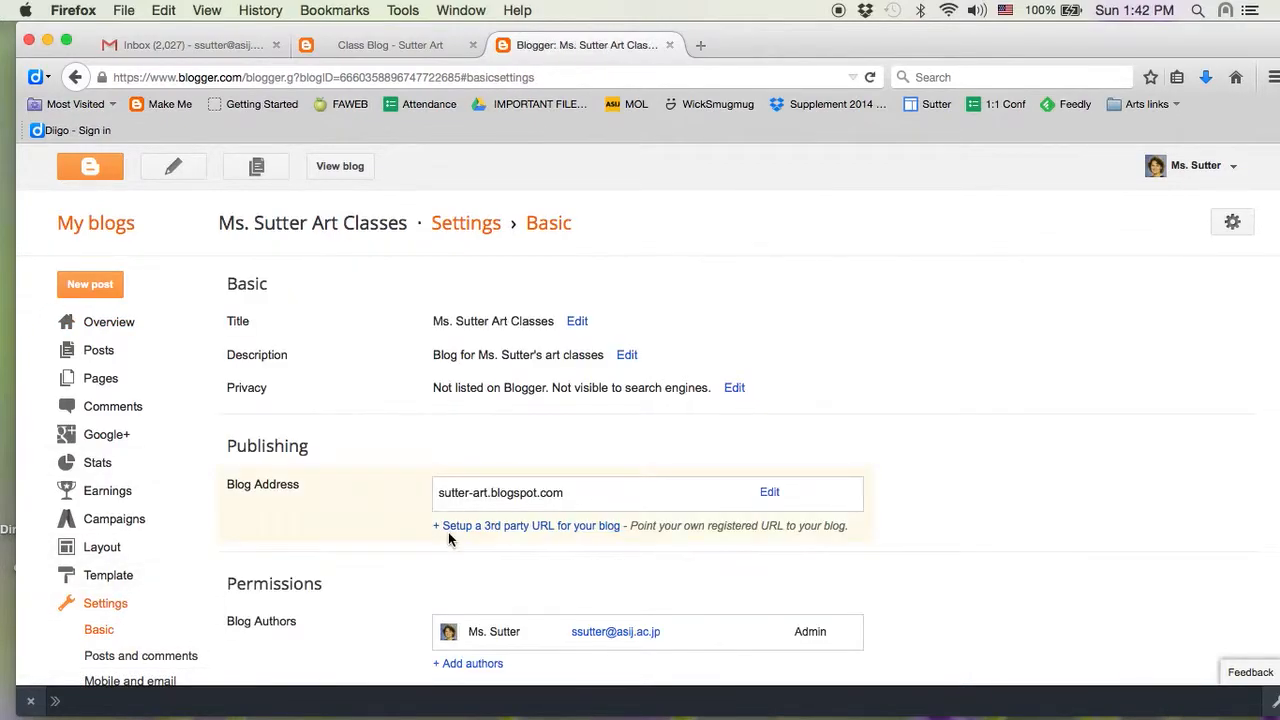
scroll(449, 537, "down", 1)
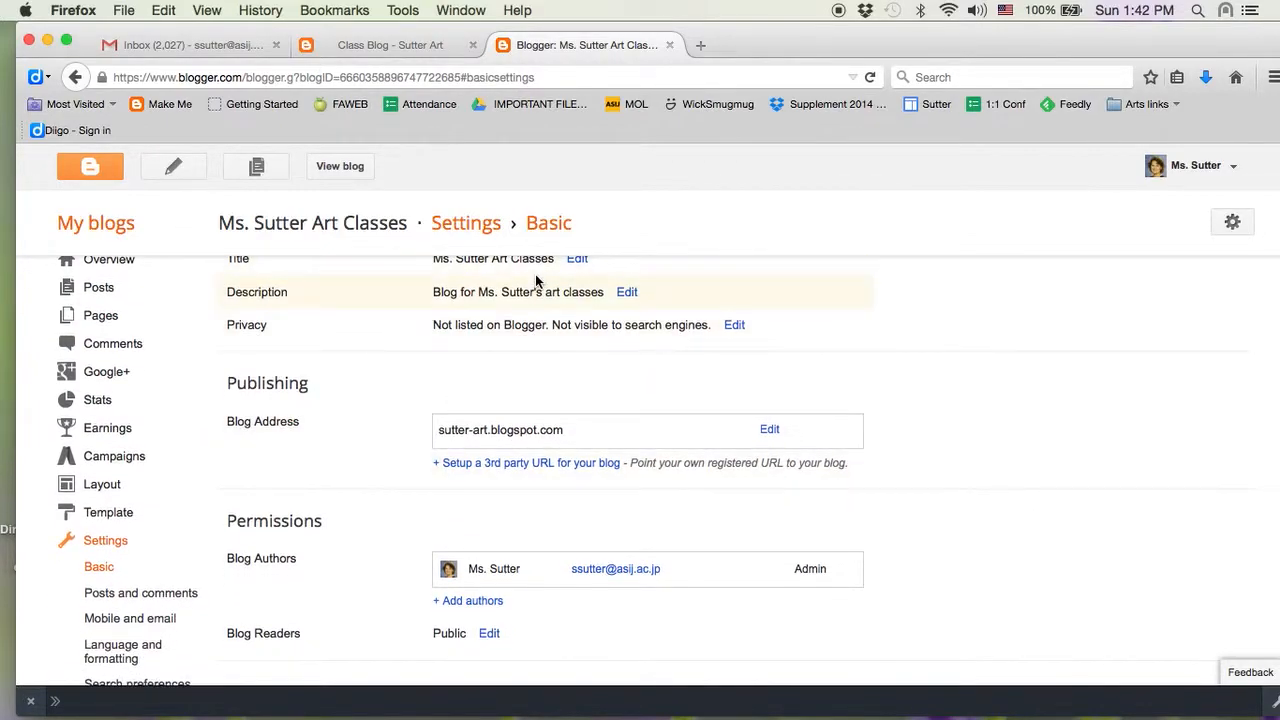
scroll(540, 286, "up", 1)
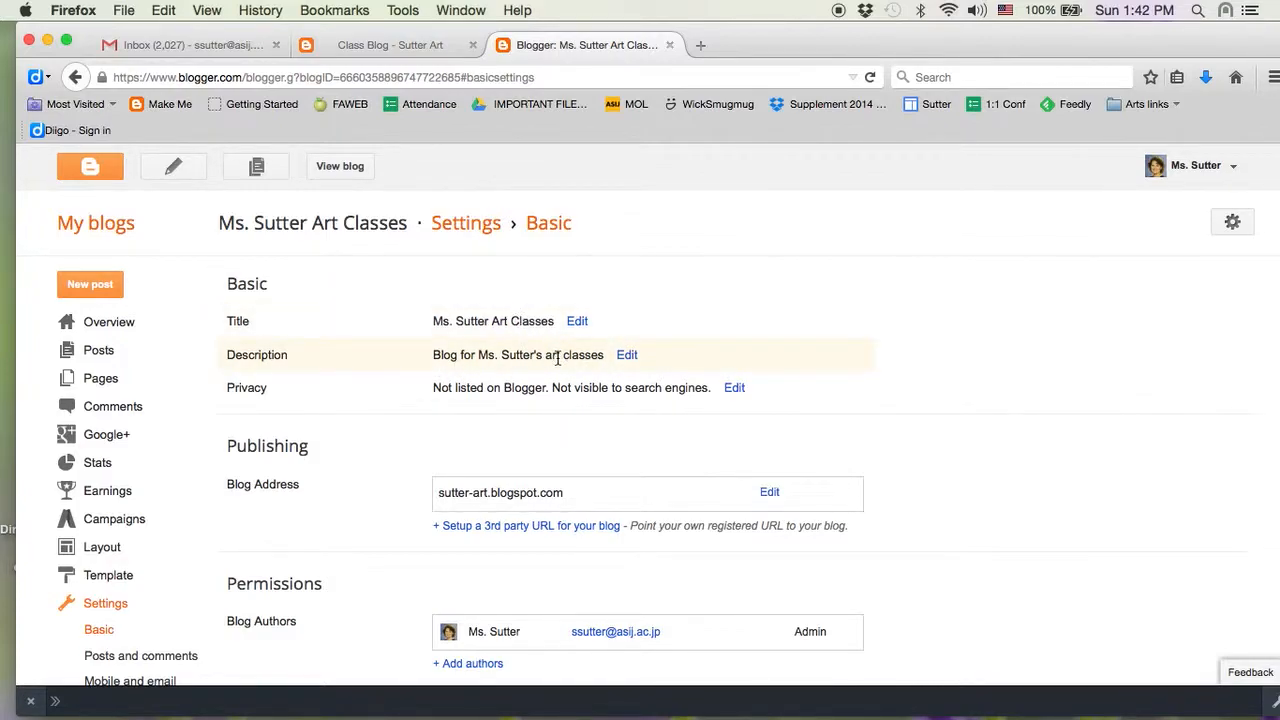
scroll(557, 358, "down", 2)
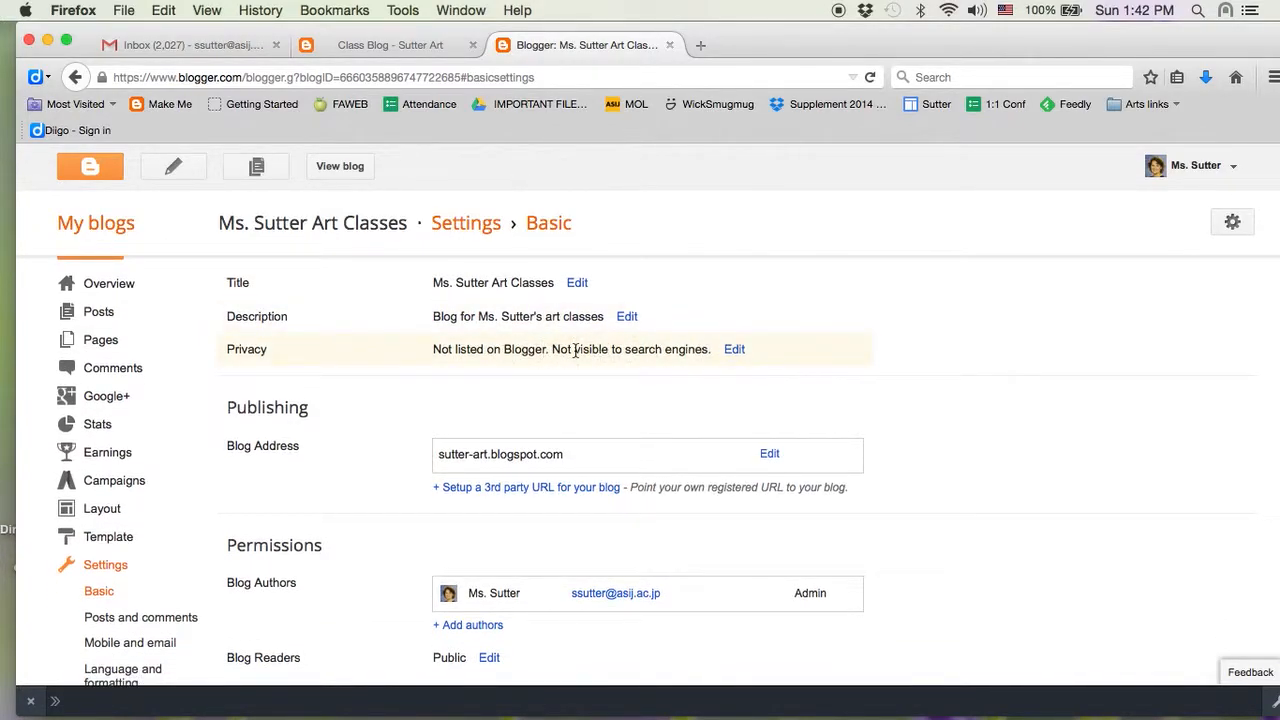
scroll(577, 352, "down", 4)
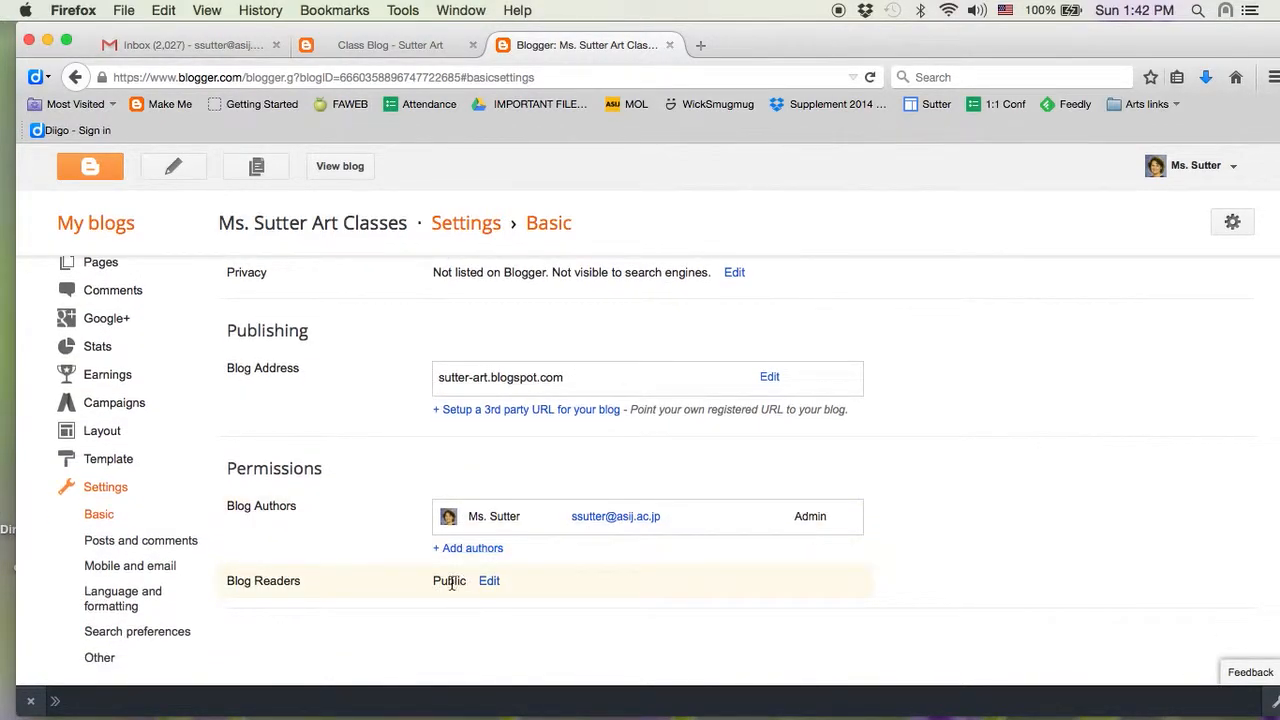
Step: Save the blog's reader permissions with the Public option selected
left_click(489, 581)
scroll(494, 580, "down", 3)
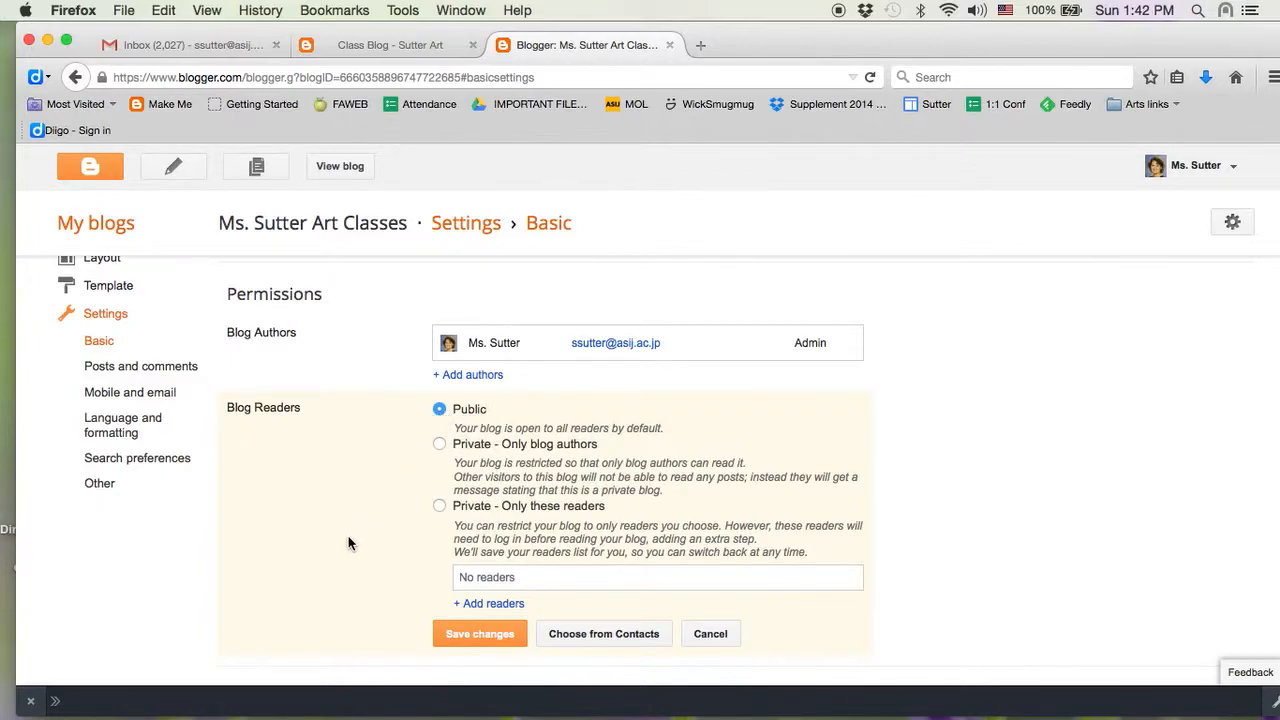
left_click(477, 634)
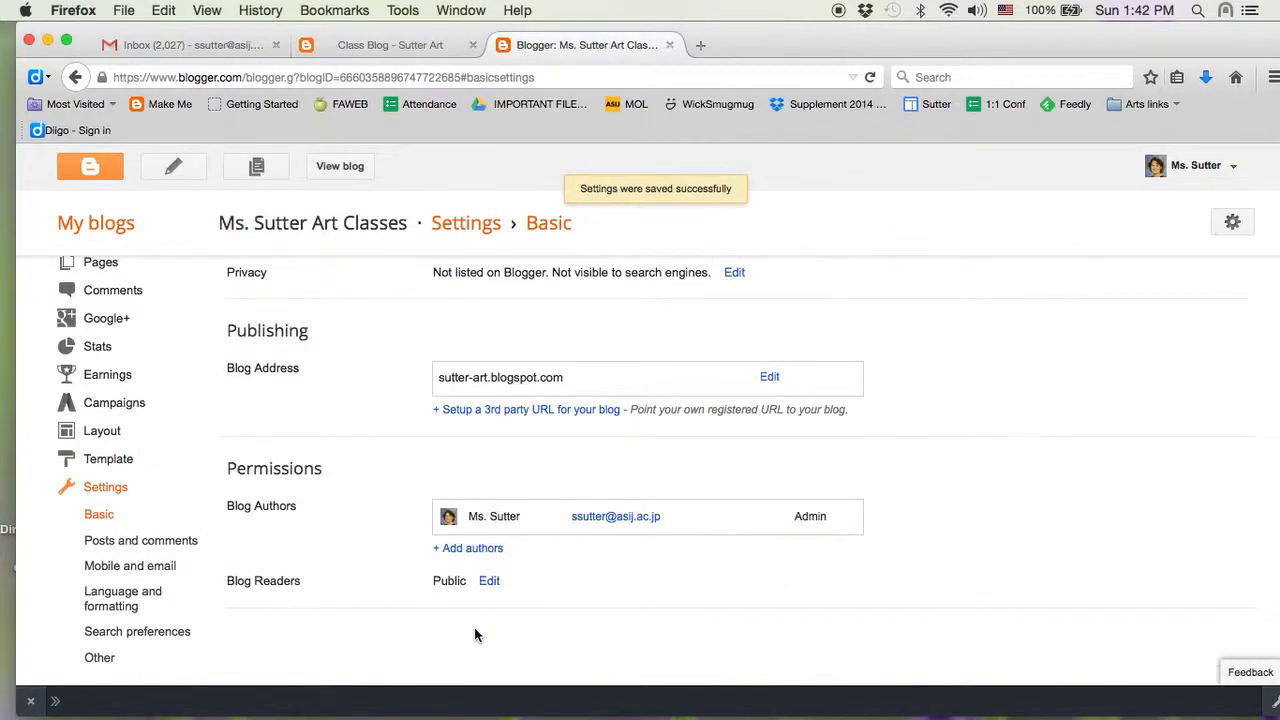
Step: Save the blog's privacy settings with No for adding it to listings and No for letting search engines find it
scroll(474, 634, "up", 3)
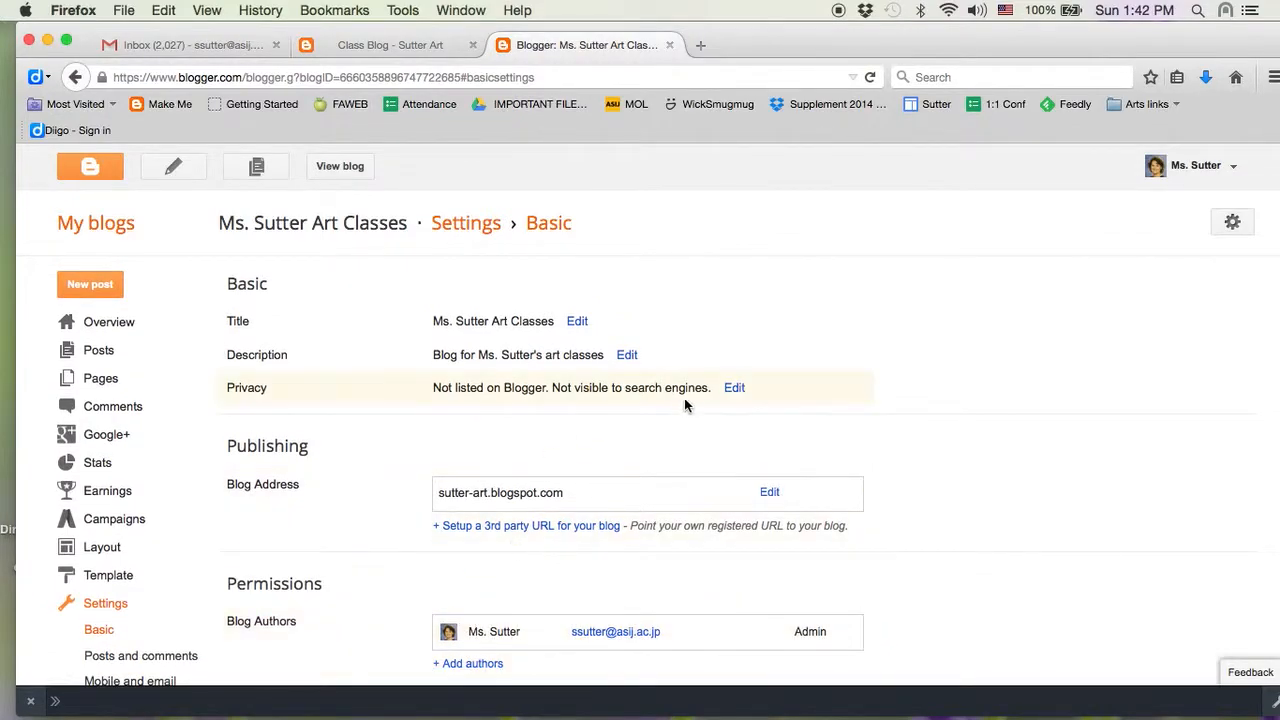
left_click(735, 389)
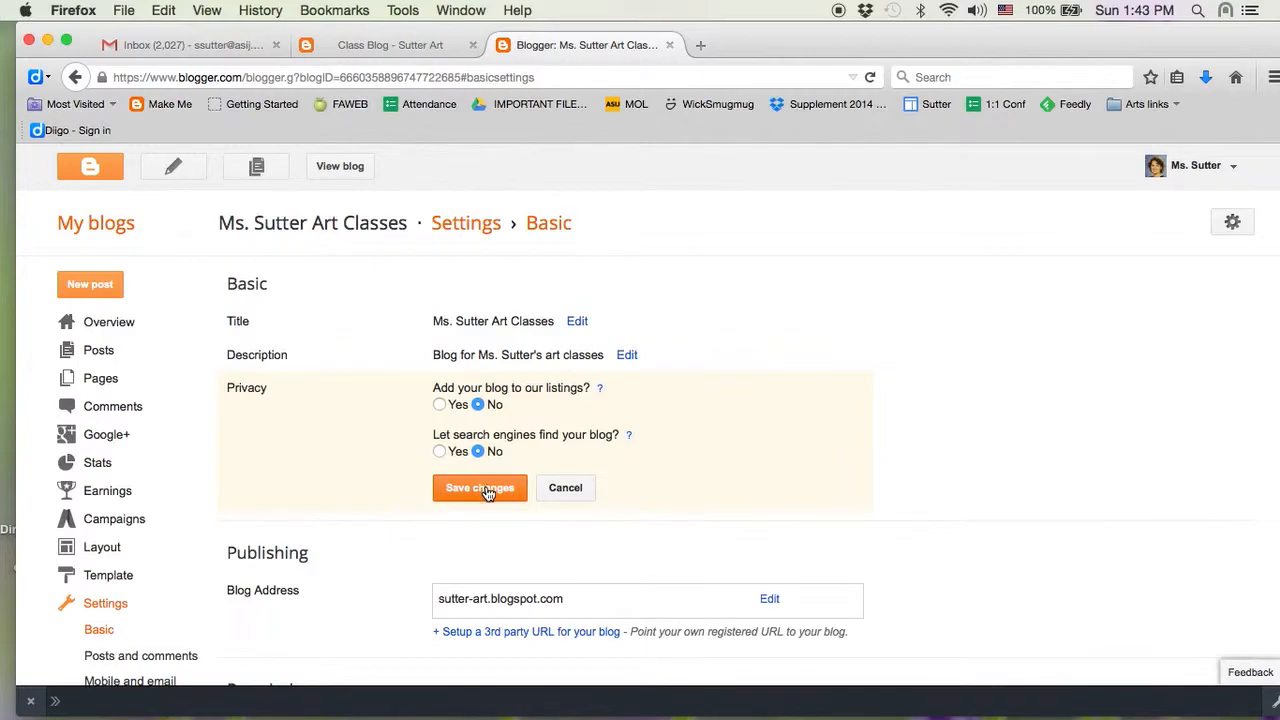
left_click(482, 488)
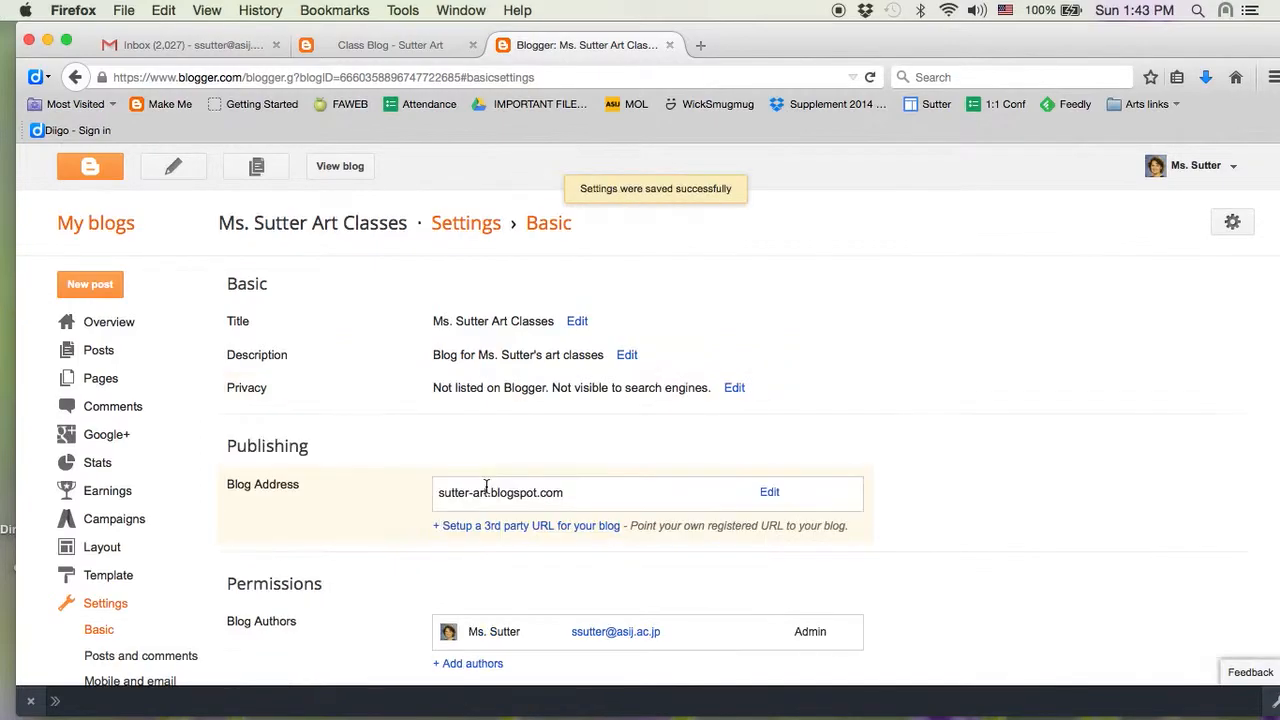
scroll(157, 603, "down", 3)
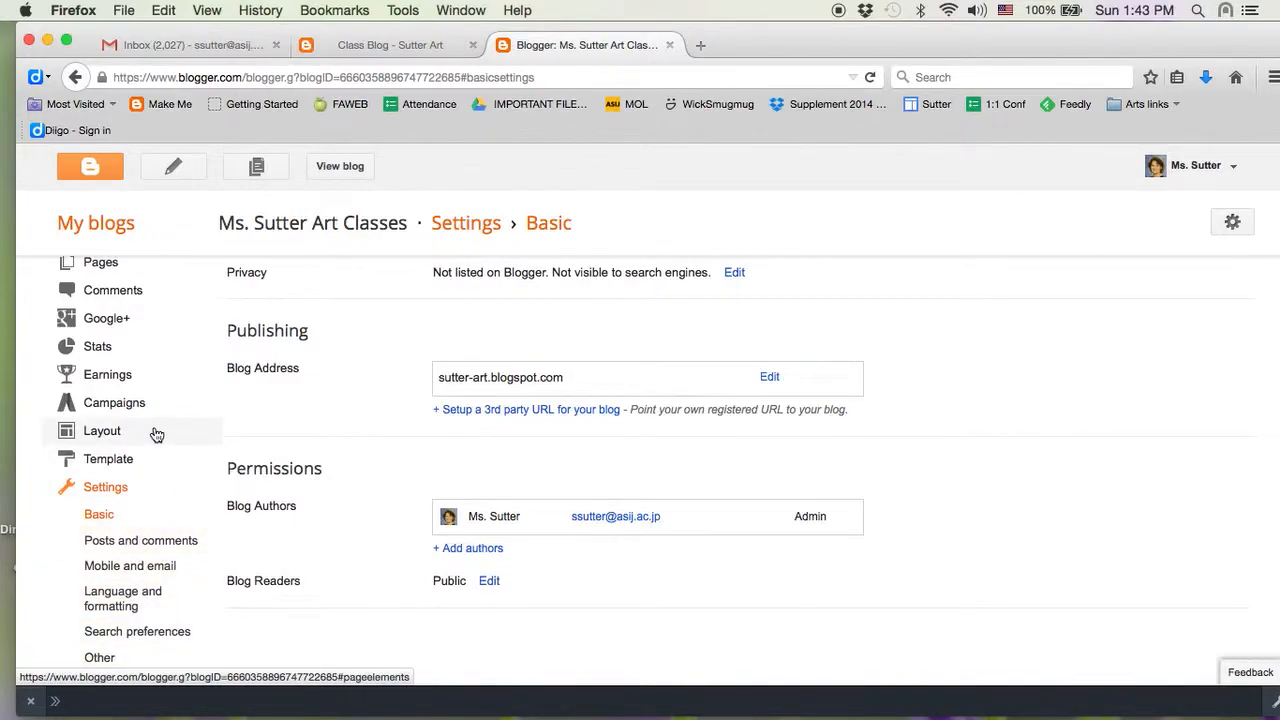
Step: Look over the art classes blog's layout, its overview page and the list of all its posts
scroll(157, 434, "up", 2)
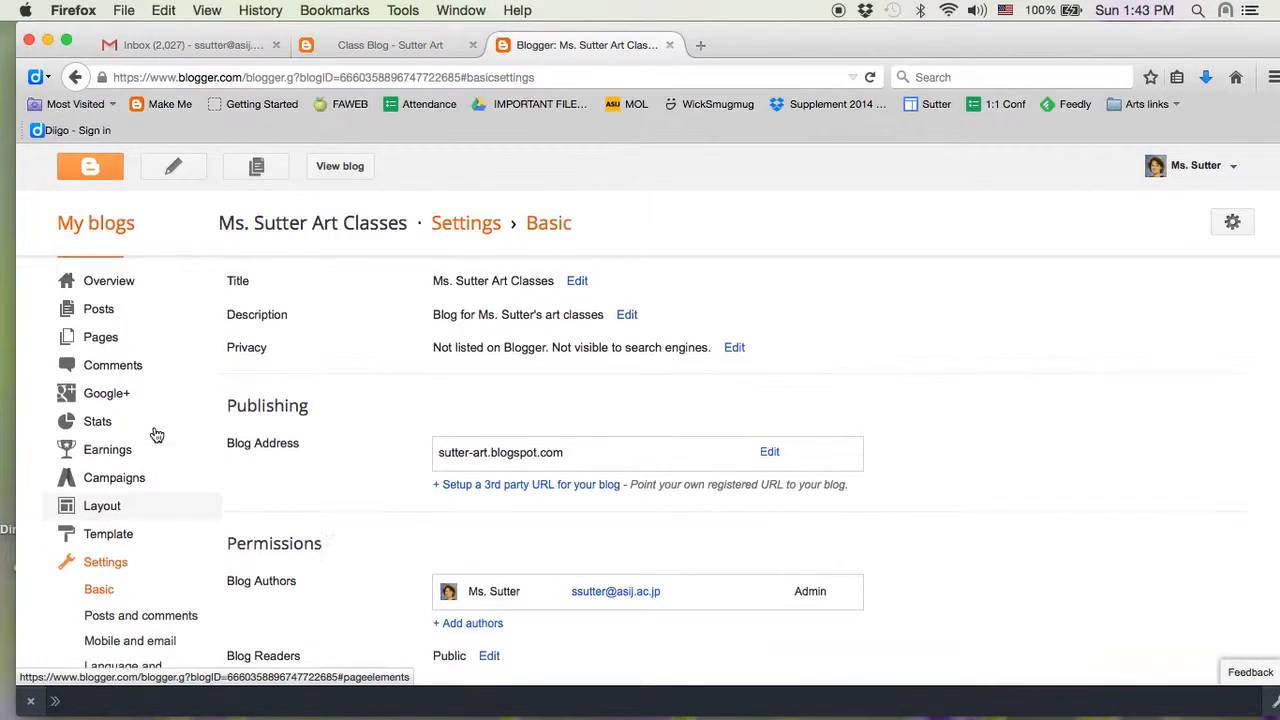
left_click(102, 508)
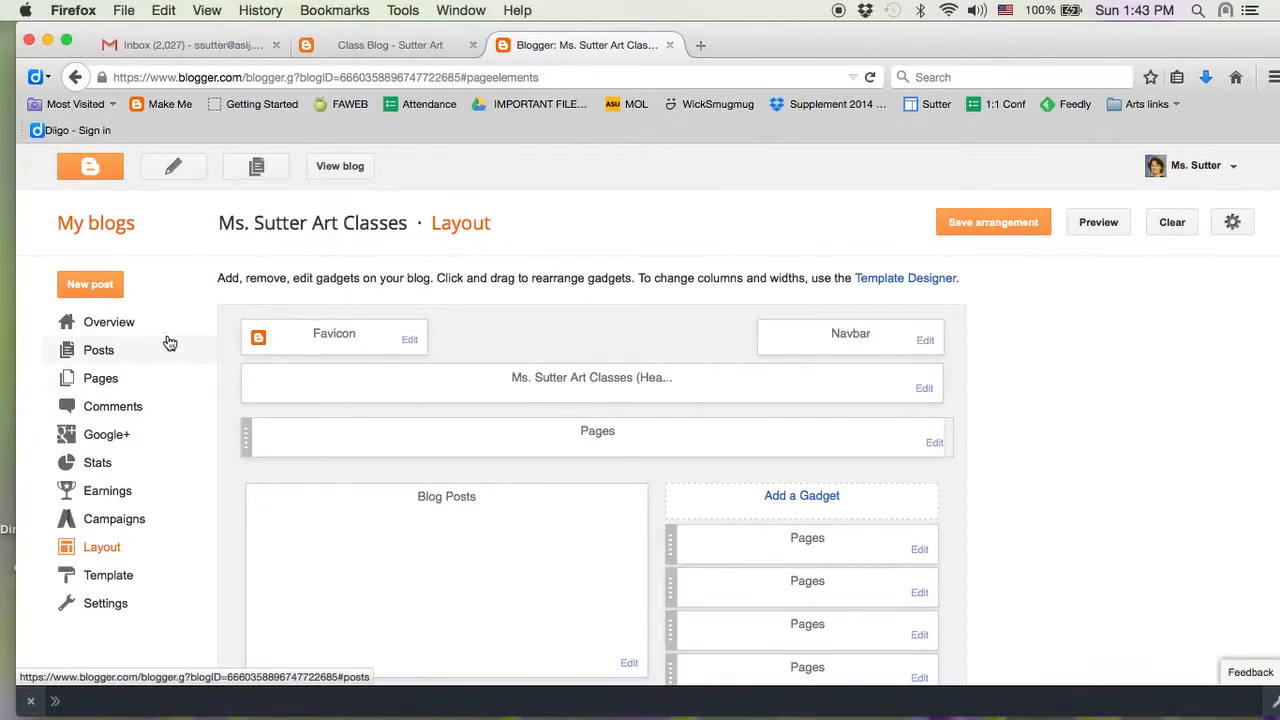
left_click(110, 322)
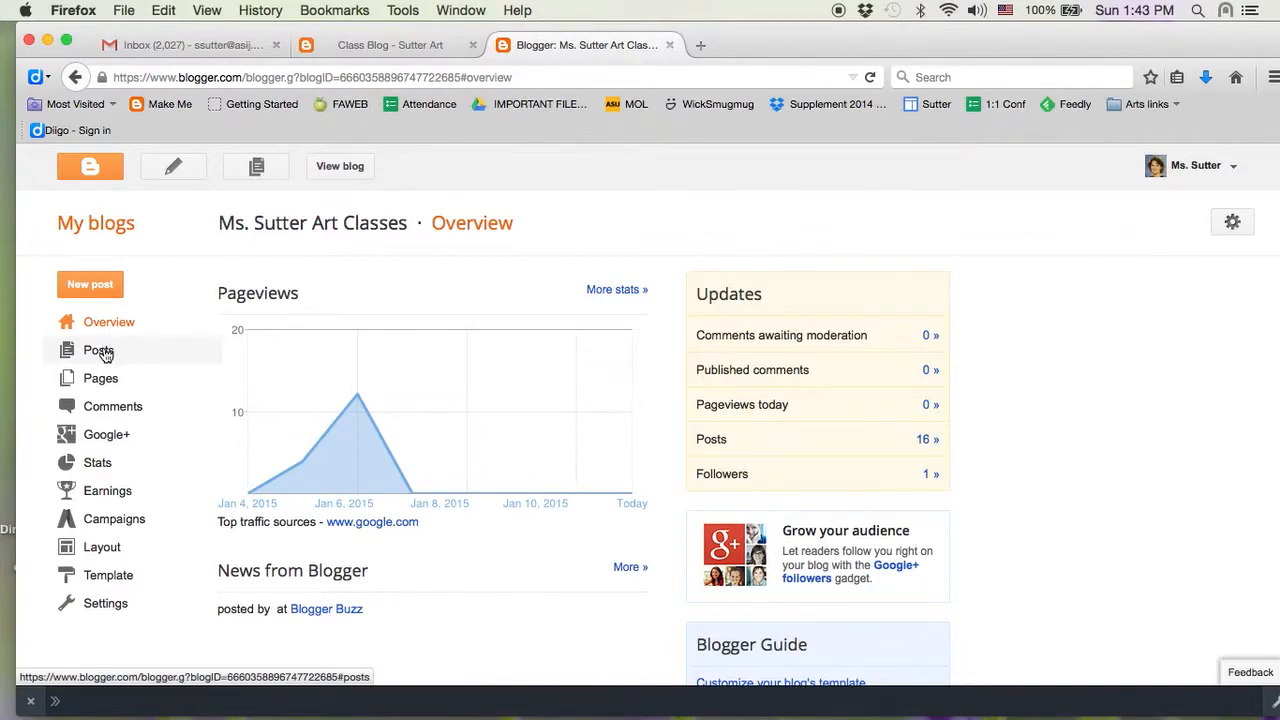
left_click(99, 351)
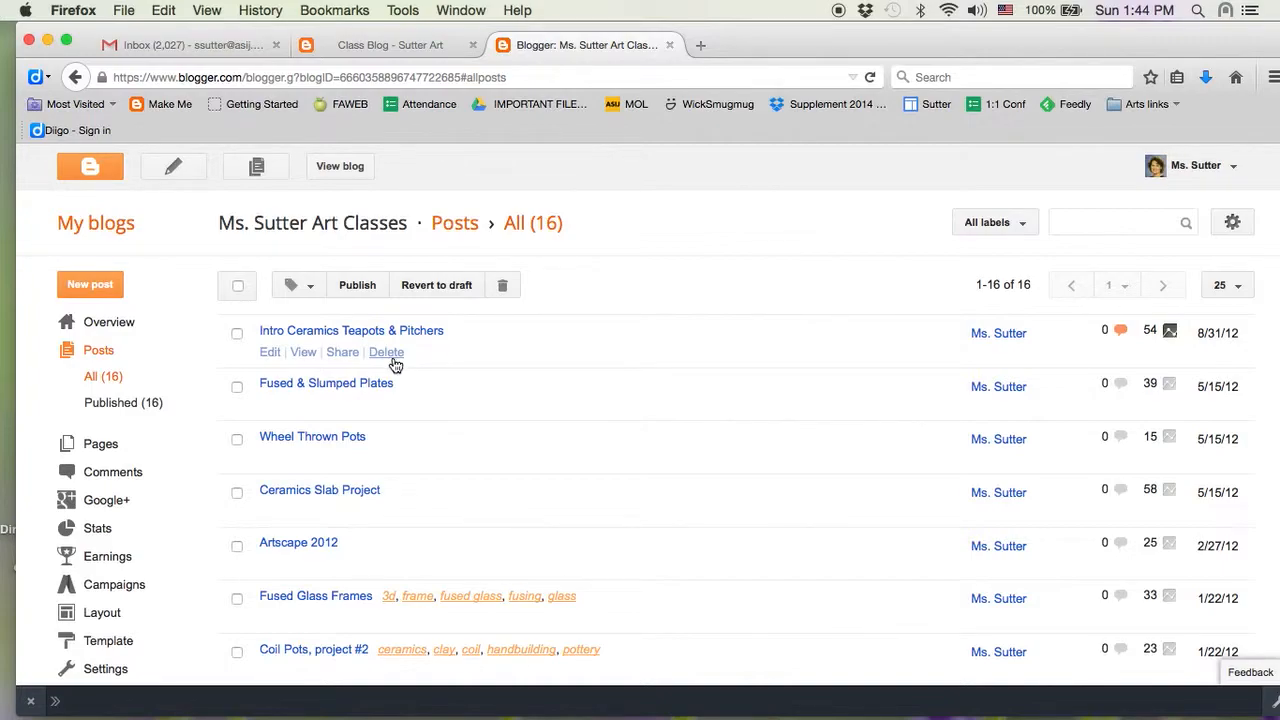
scroll(419, 542, "down", 2)
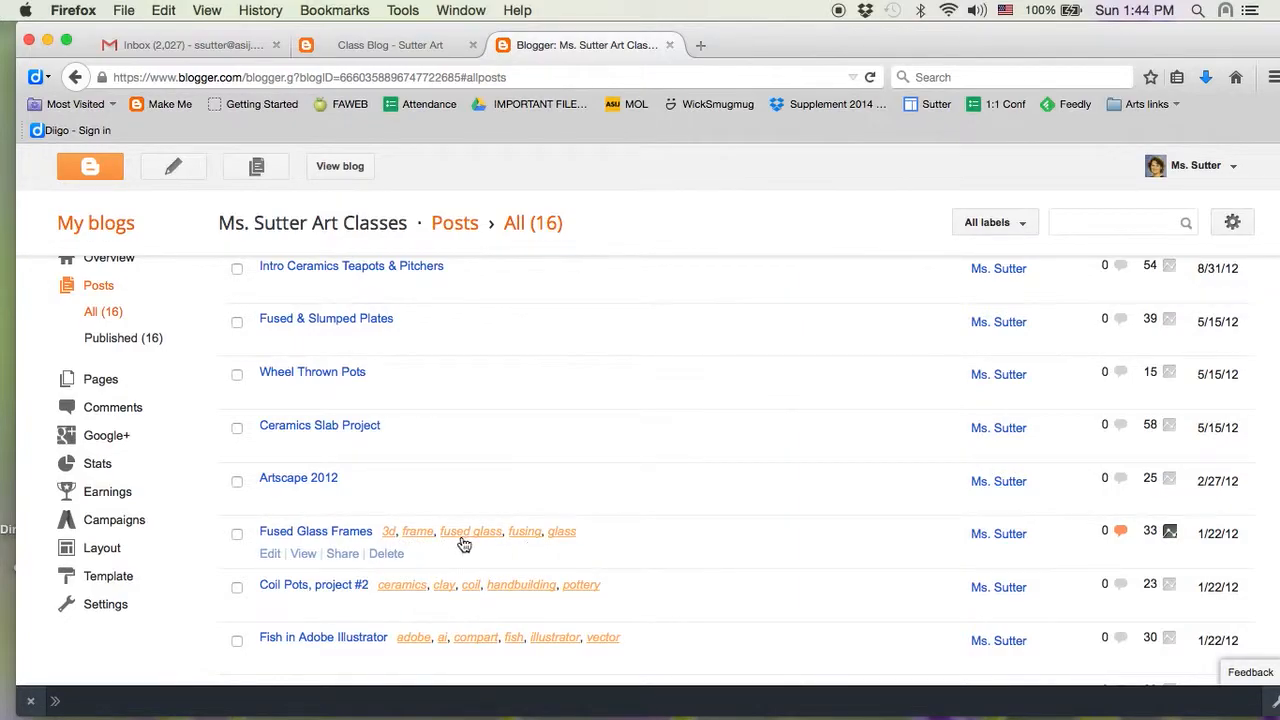
scroll(442, 402, "up", 2)
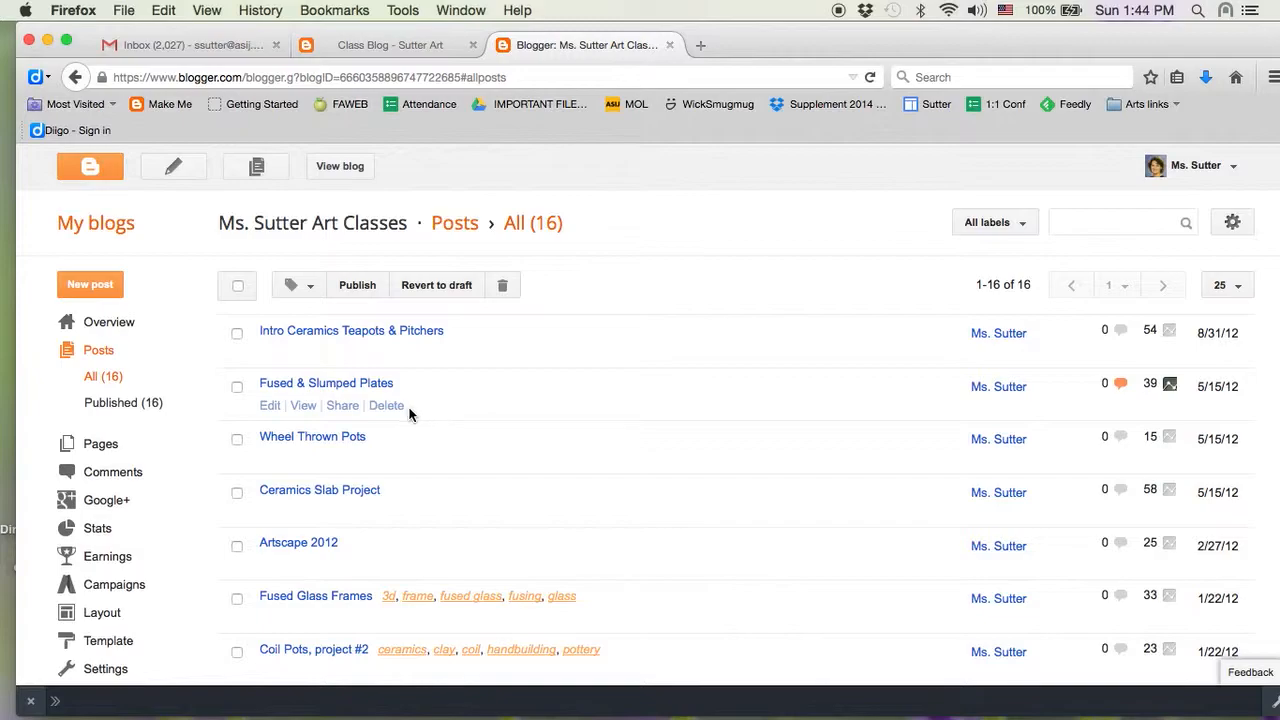
Step: Create a new post on the art classes blog and title it "Week 1"
left_click(91, 286)
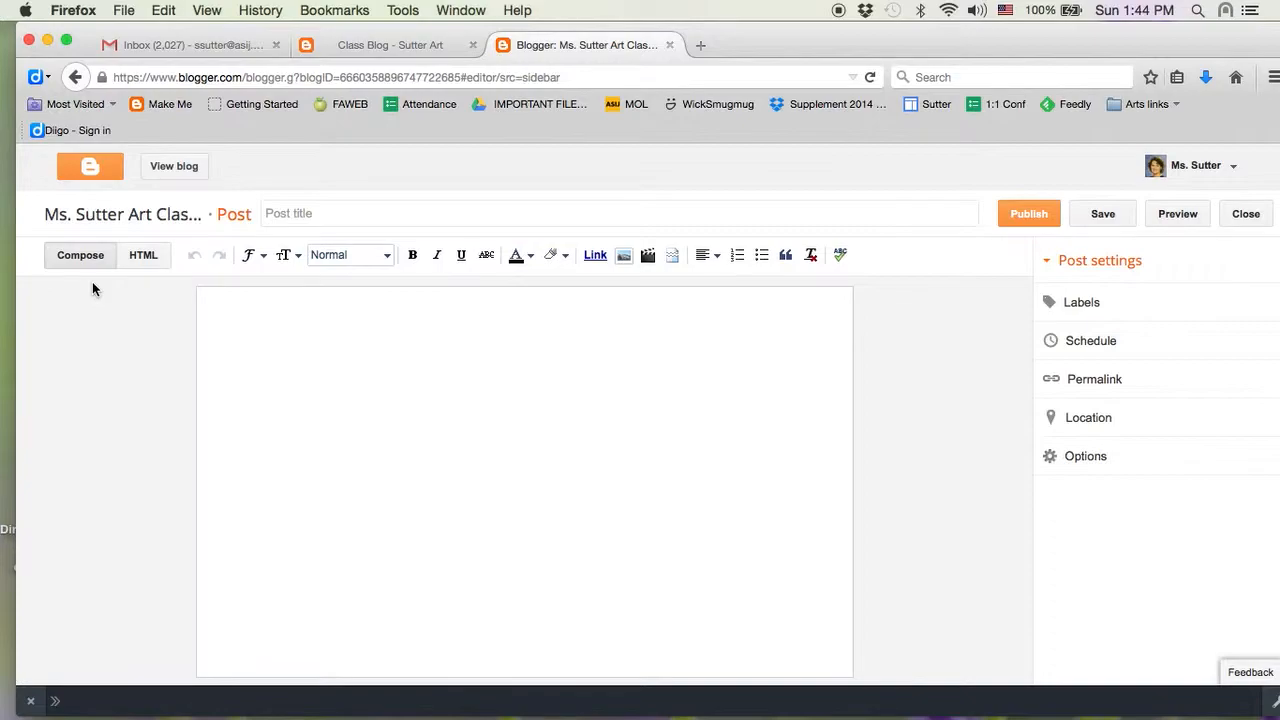
left_click(314, 213)
type("Week 1")
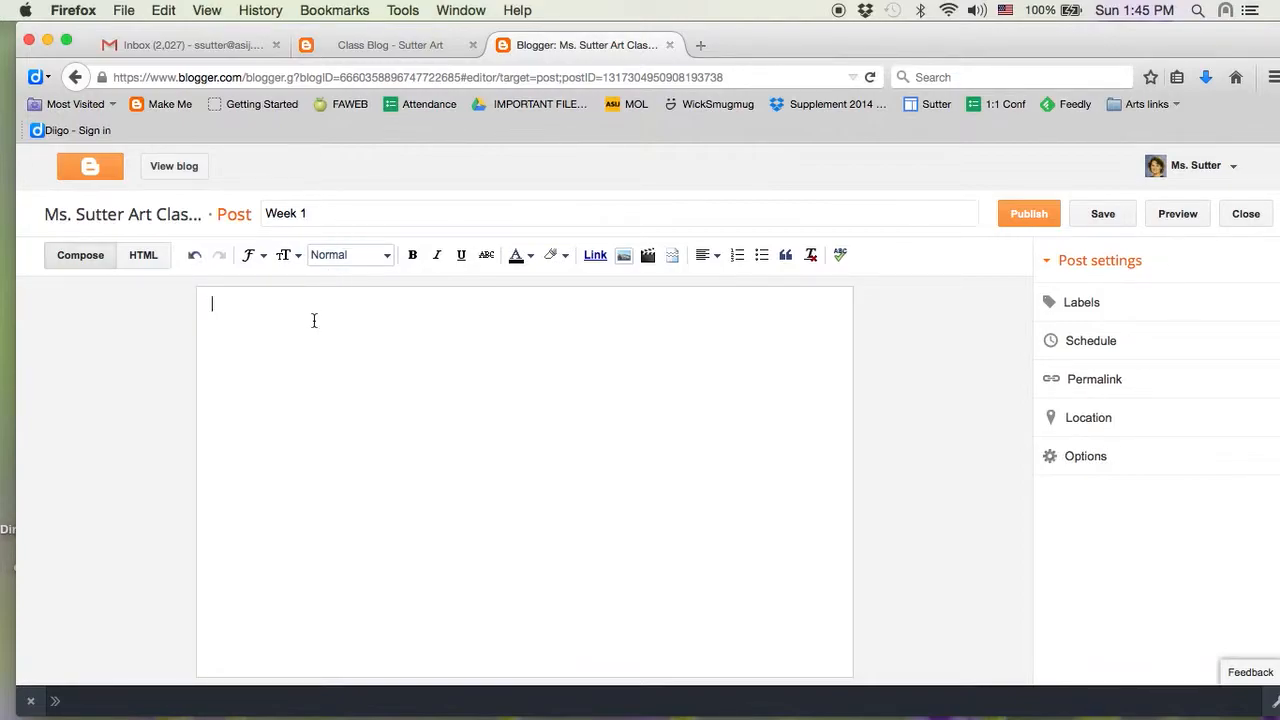
Step: Switch to the class blog, show the posts tagged "prompts" and look through the weekly prompts
left_click(395, 44)
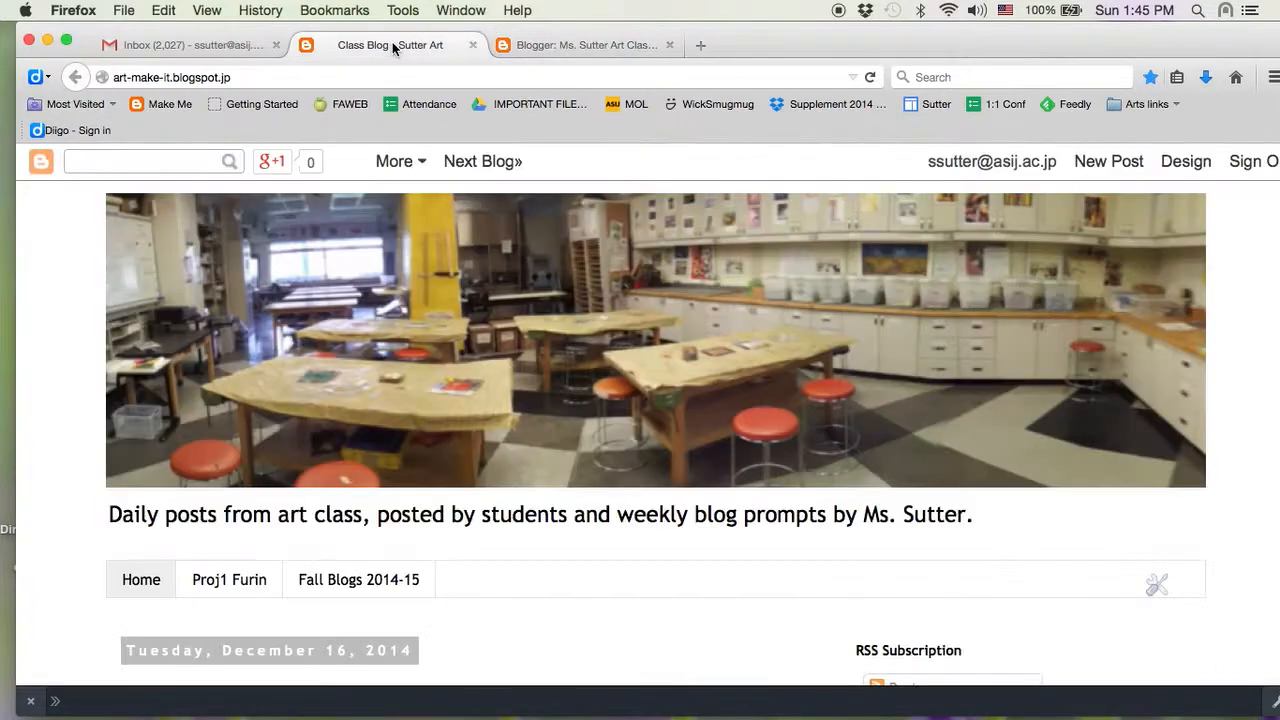
scroll(1092, 652, "down", 6)
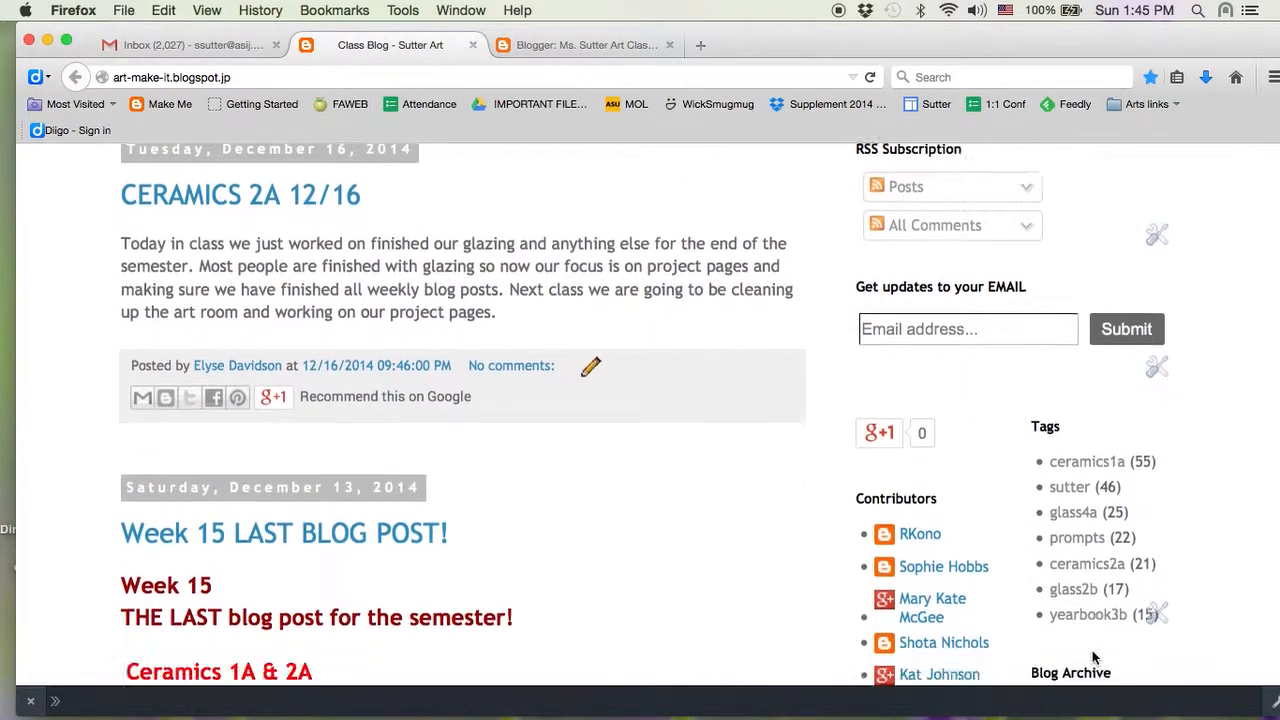
left_click(1079, 466)
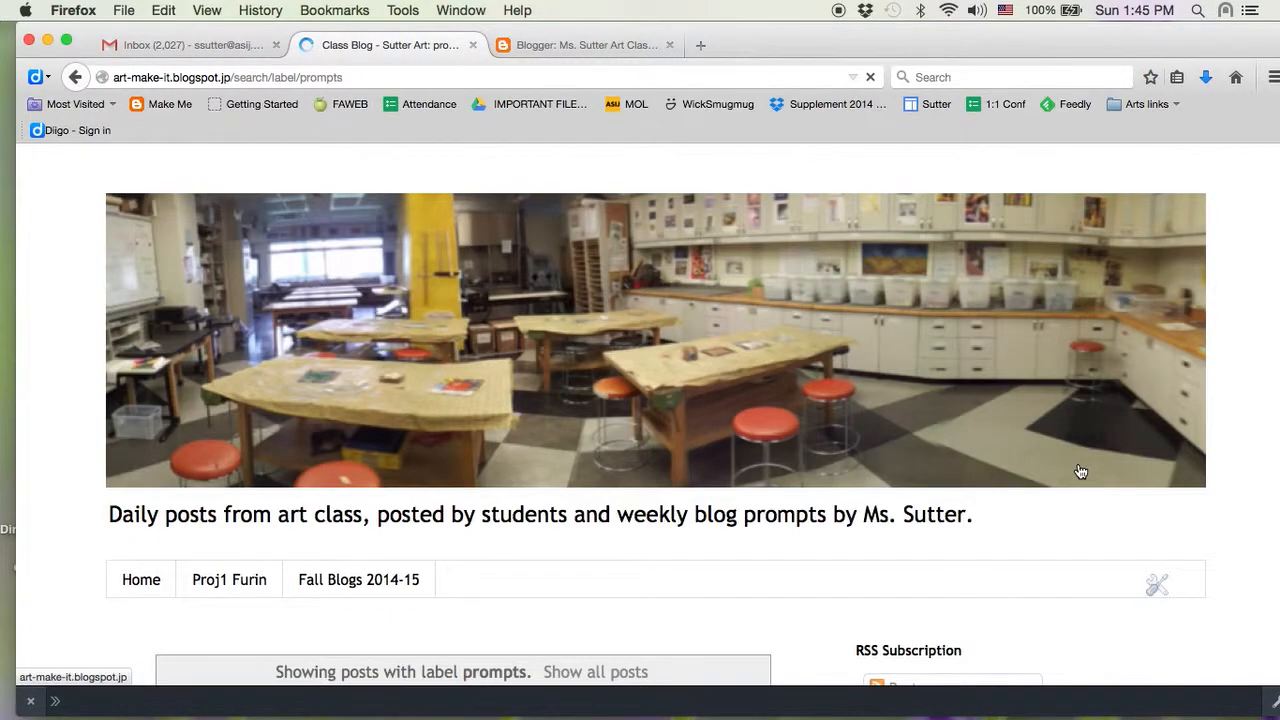
scroll(1049, 443, "down", 6)
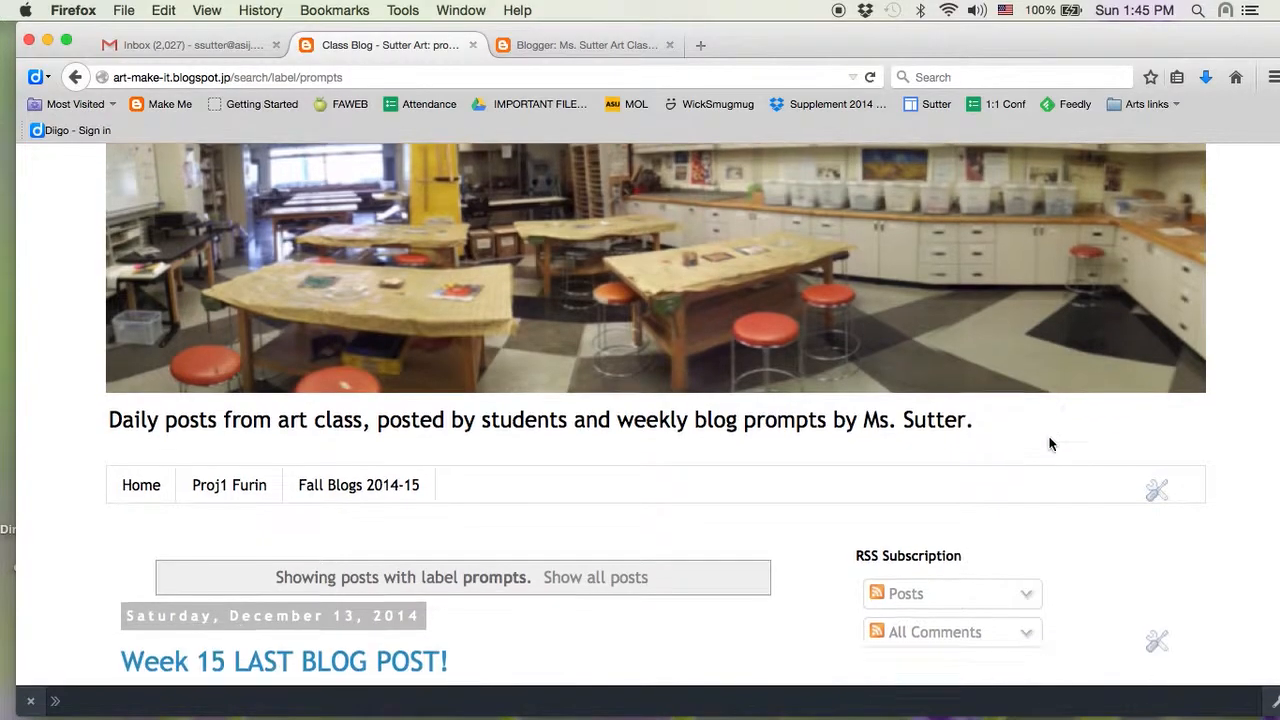
scroll(1049, 443, "down", 5)
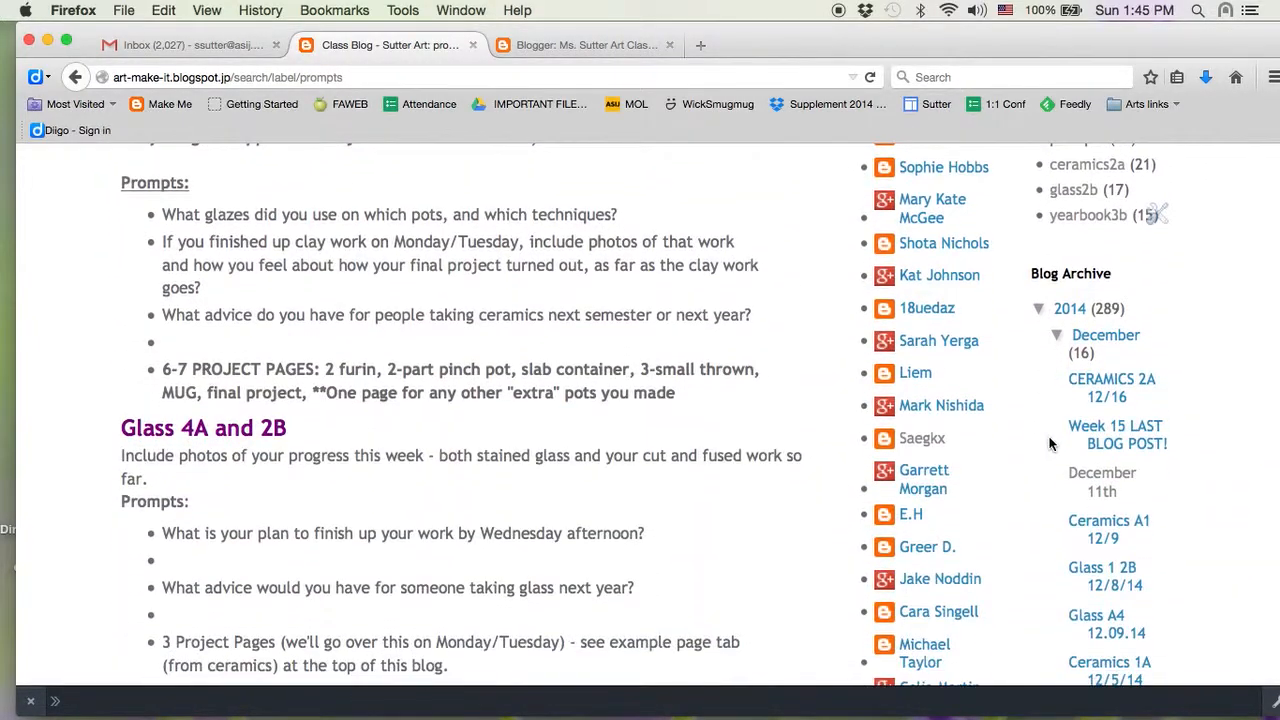
scroll(1049, 443, "down", 8)
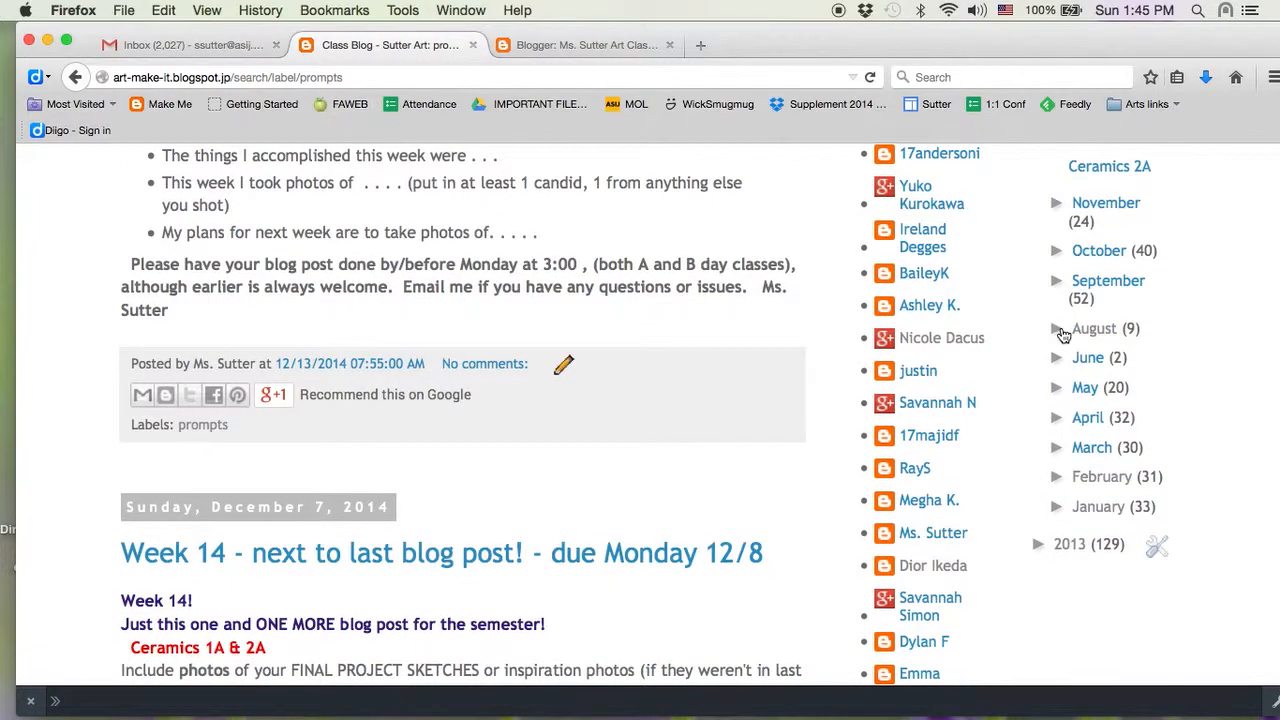
Step: Open the August 2014 entries in the class blog's archive and go to the "Week 1 Blog Prompts" post
left_click(1092, 333)
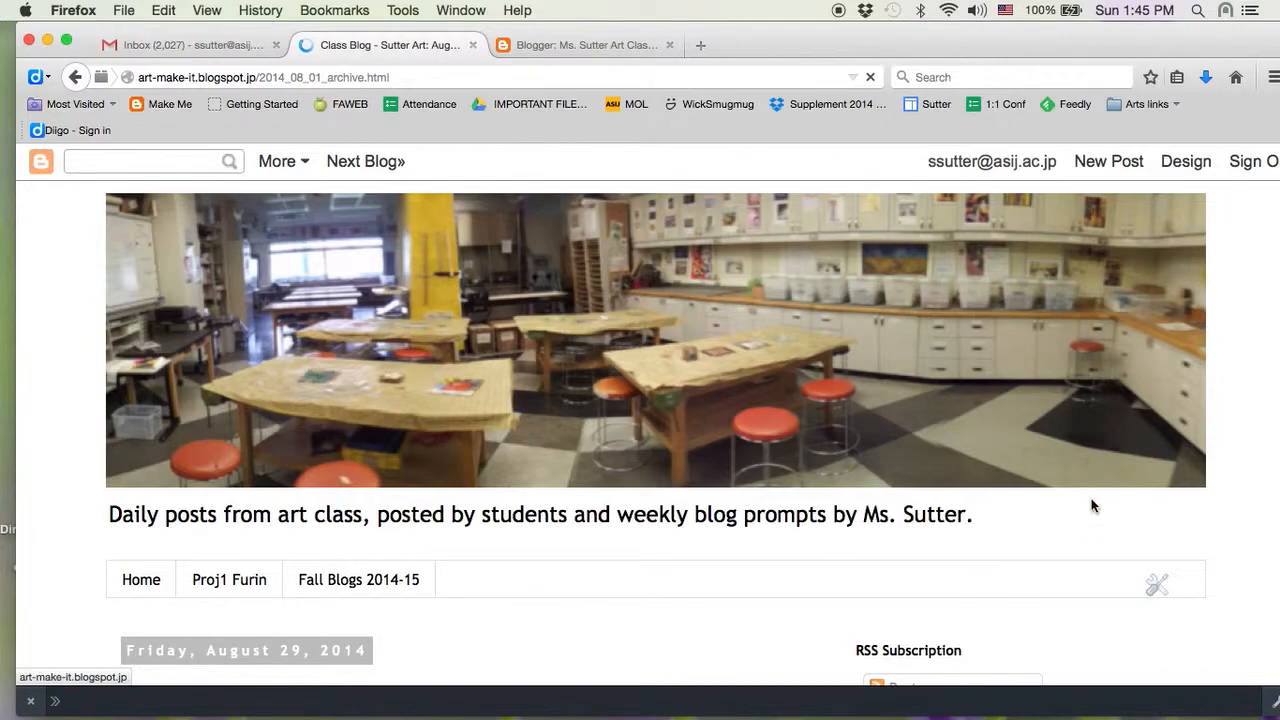
scroll(1090, 538, "down", 10)
scroll(1092, 540, "down", 5)
scroll(1092, 542, "down", 6)
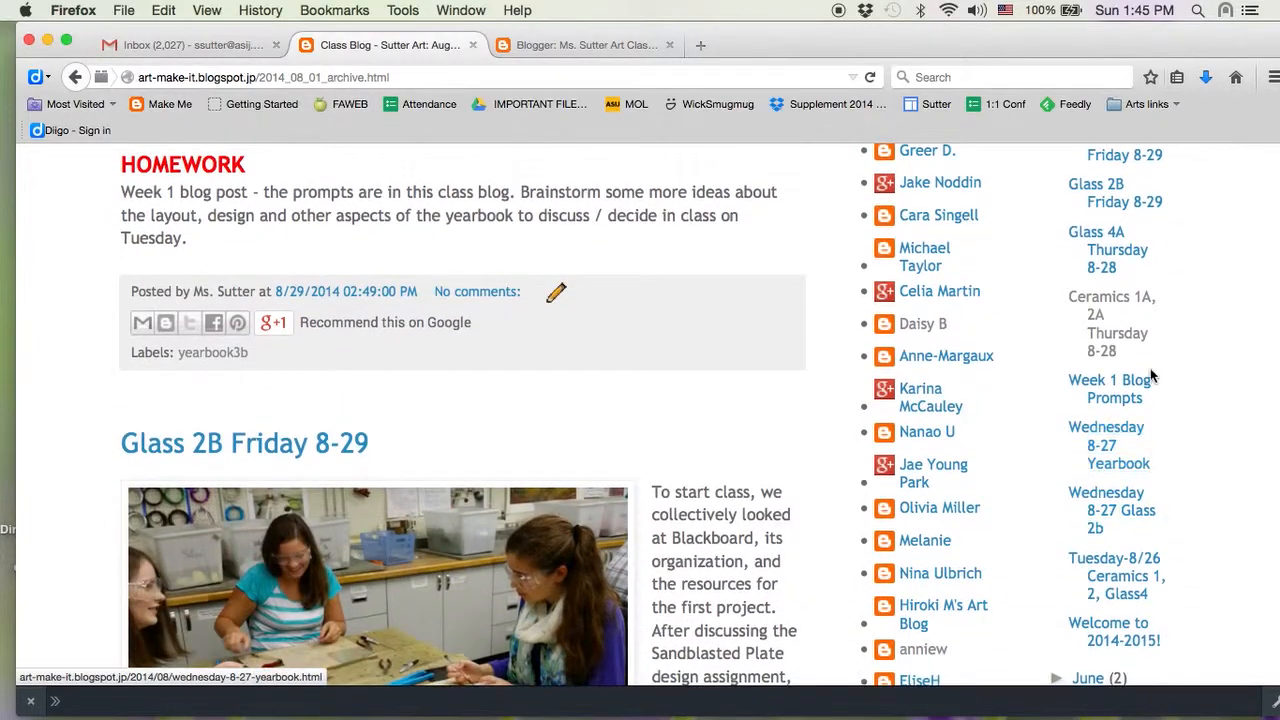
left_click(1130, 399)
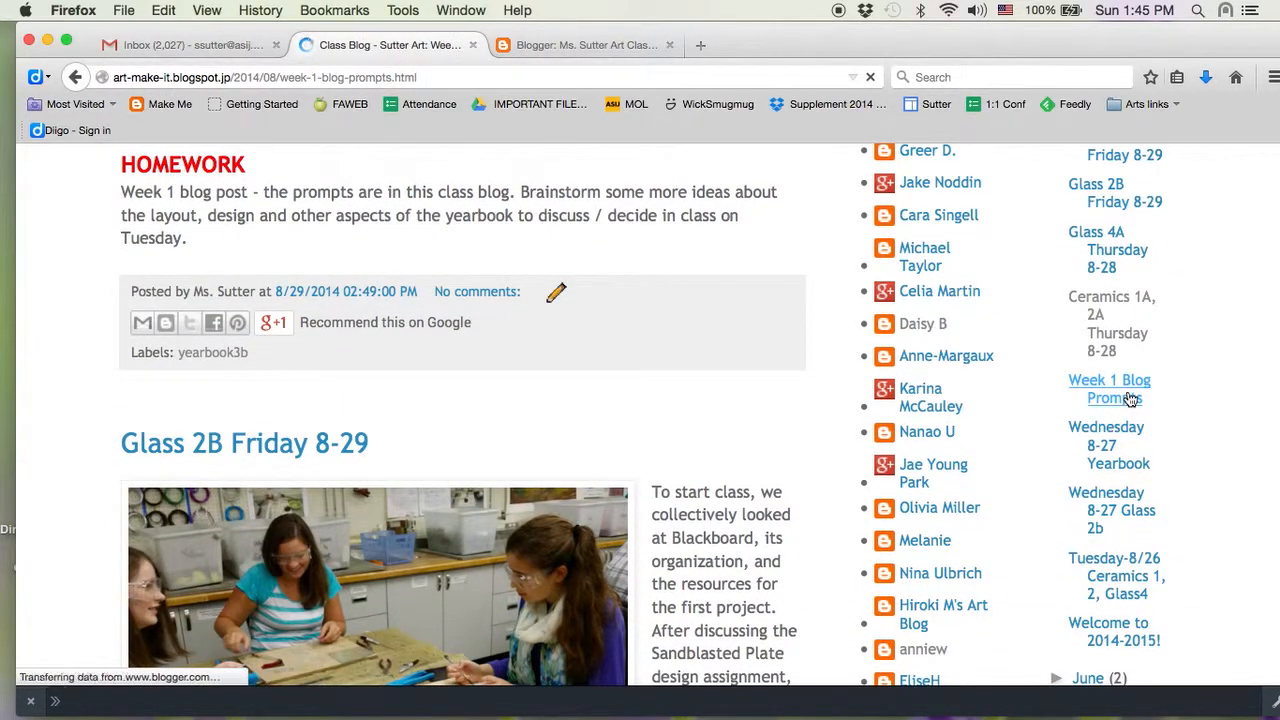
Step: Copy the photo instructions and prompts for Ceramics 1A & 2A and paste them into the body of the "Week 1" post
scroll(998, 550, "down", 5)
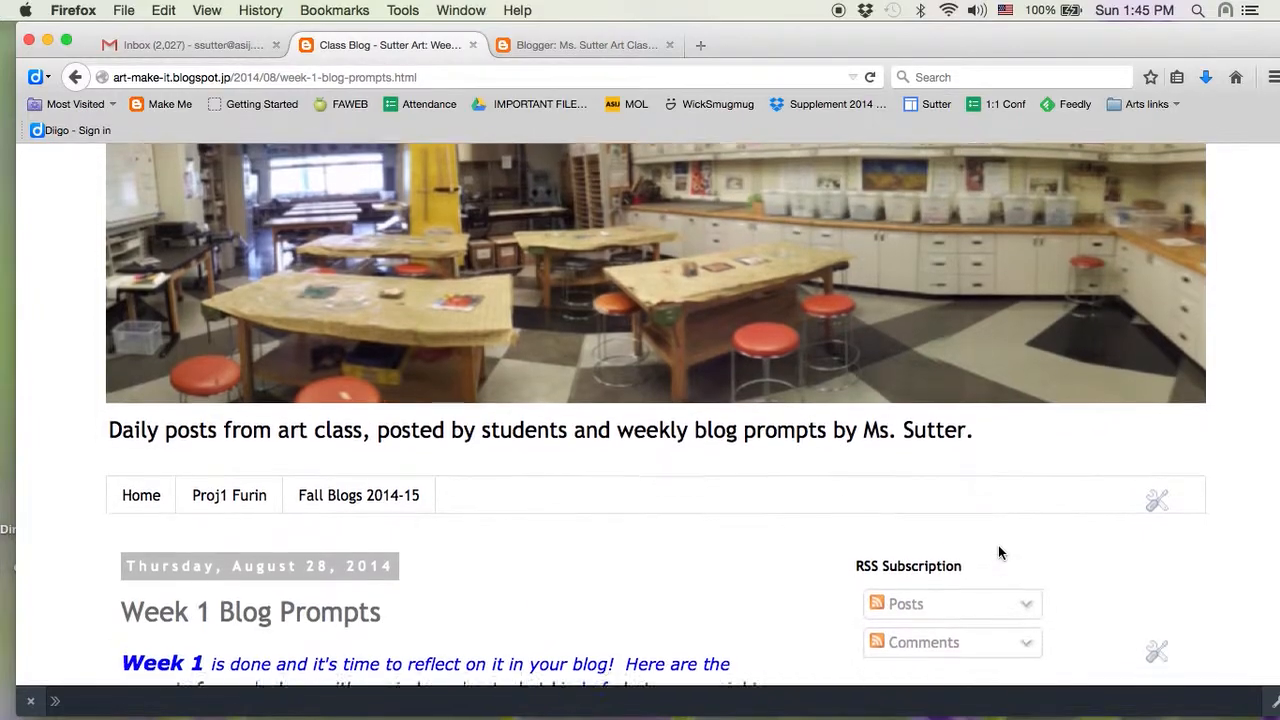
scroll(998, 546, "down", 3)
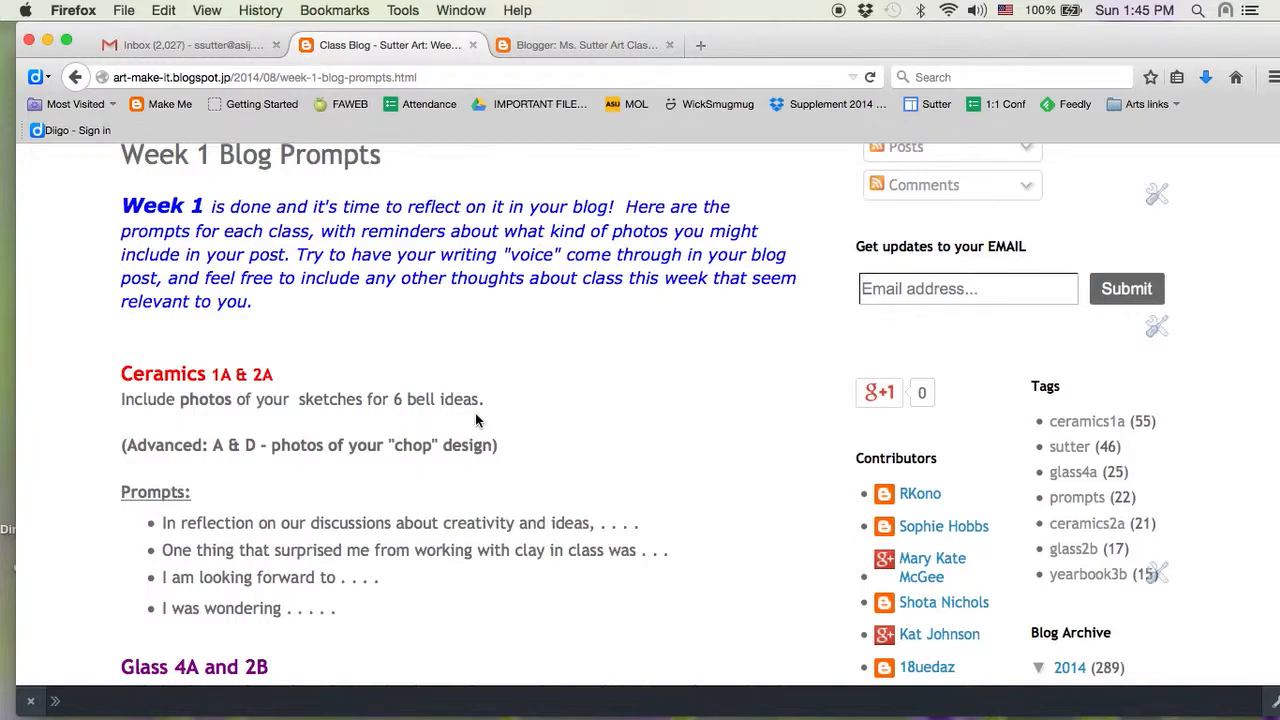
scroll(476, 418, "down", 2)
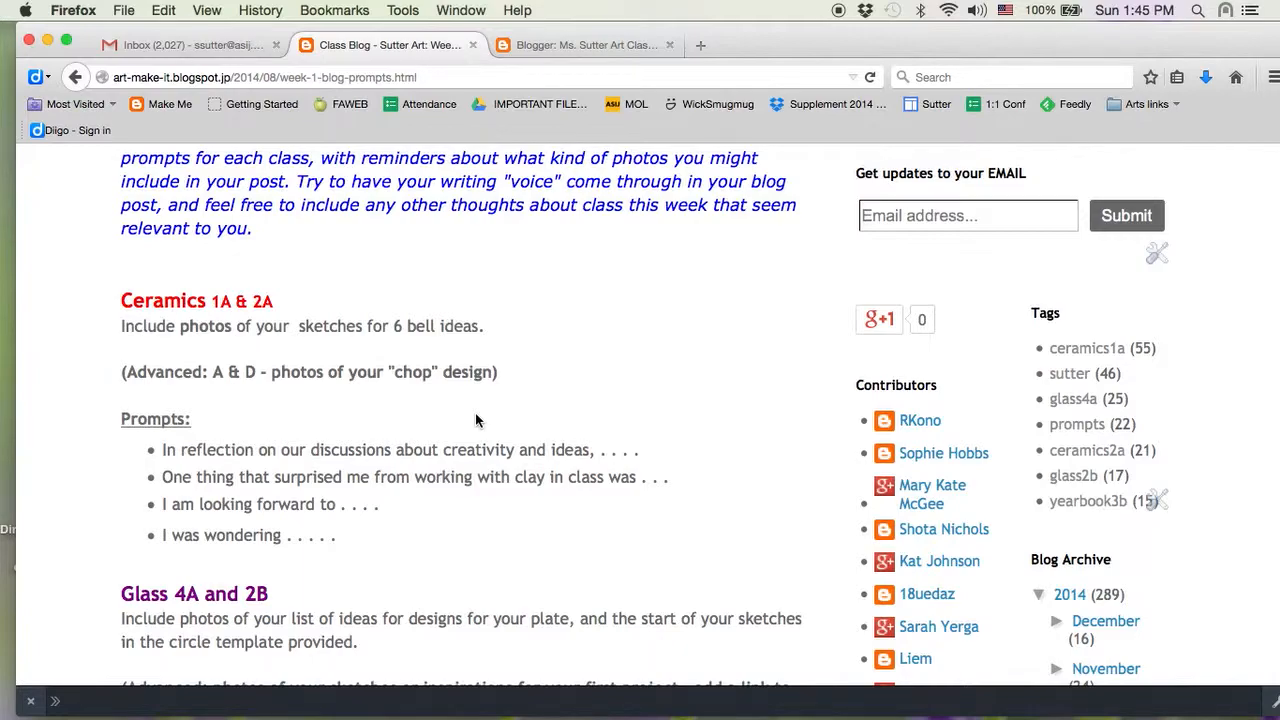
scroll(475, 420, "down", 3)
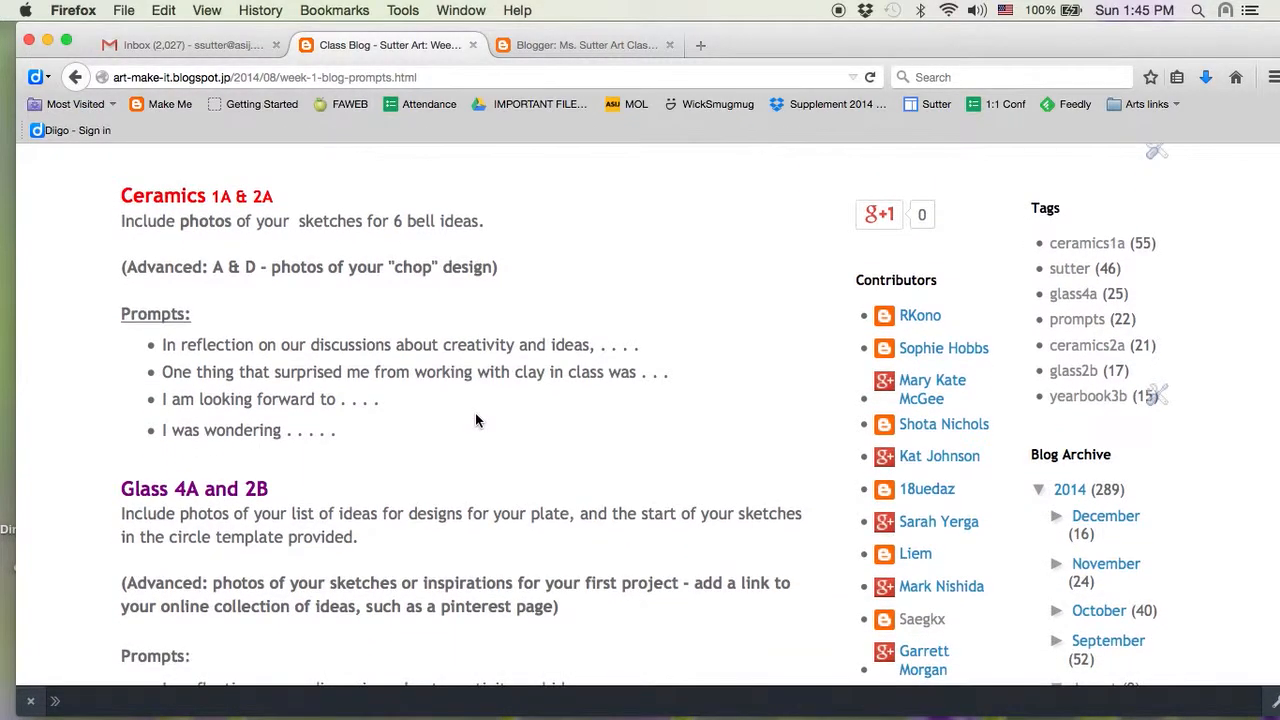
left_click_drag(381, 435, 114, 231)
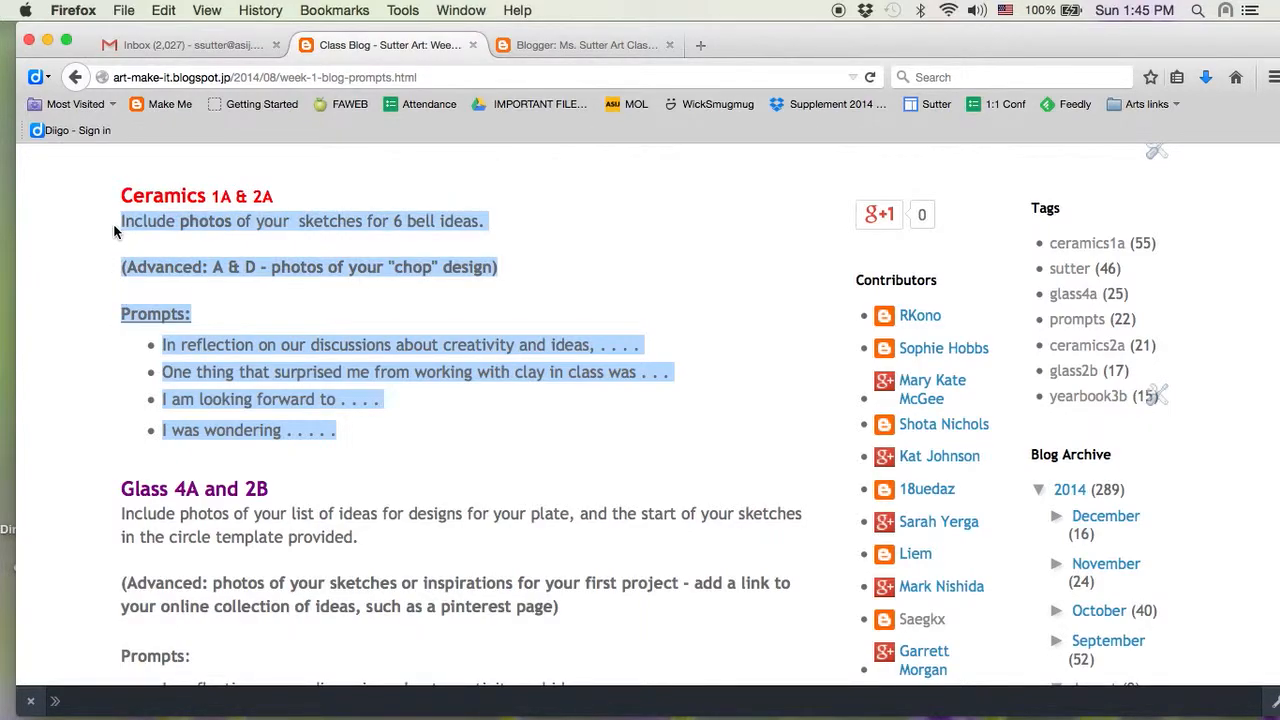
key("super+c")
left_click(584, 46)
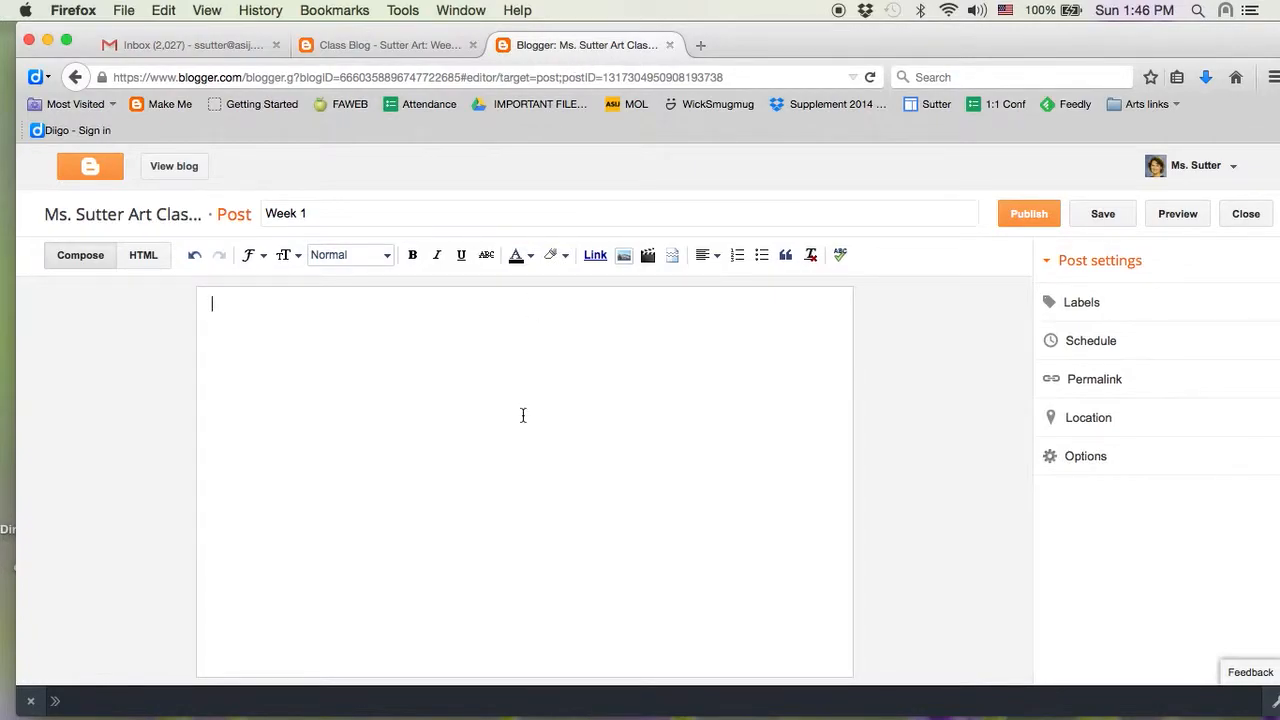
key("super+v")
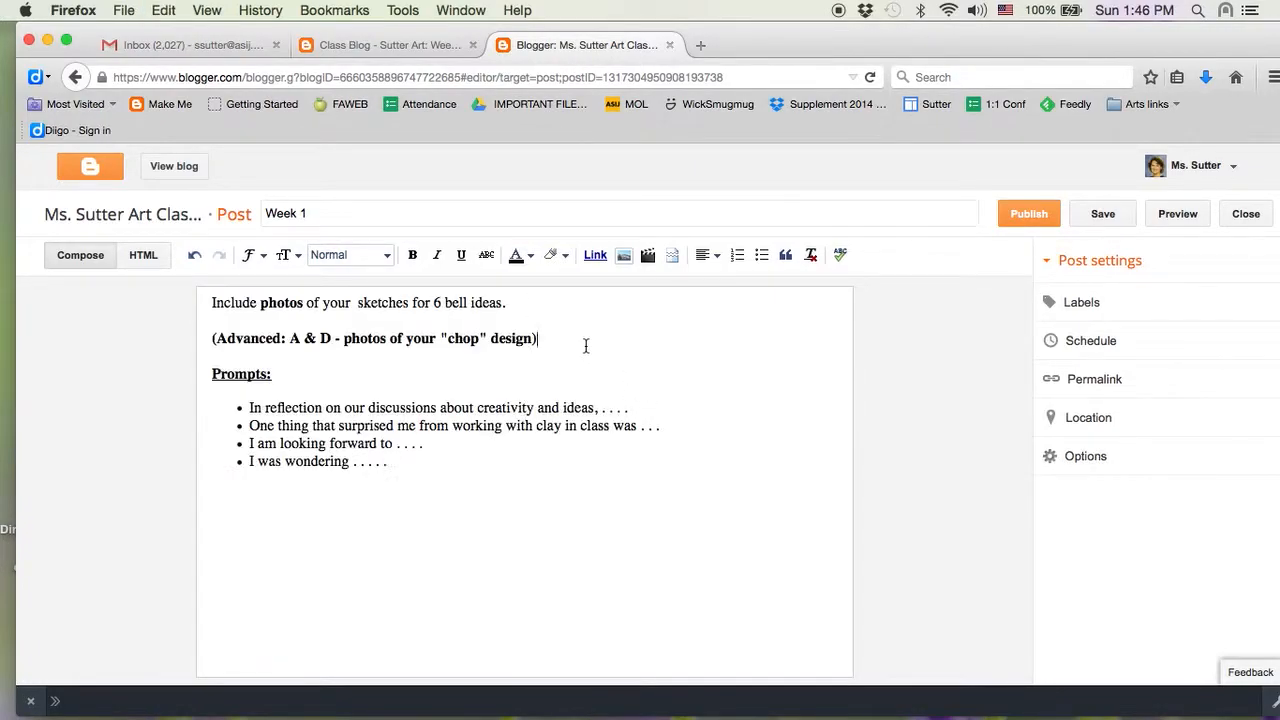
Step: Delete the "Advanced: A & D" line from the post and add an empty line beneath the photos sentence
left_click_drag(598, 346, 163, 320)
key("BackSpace")
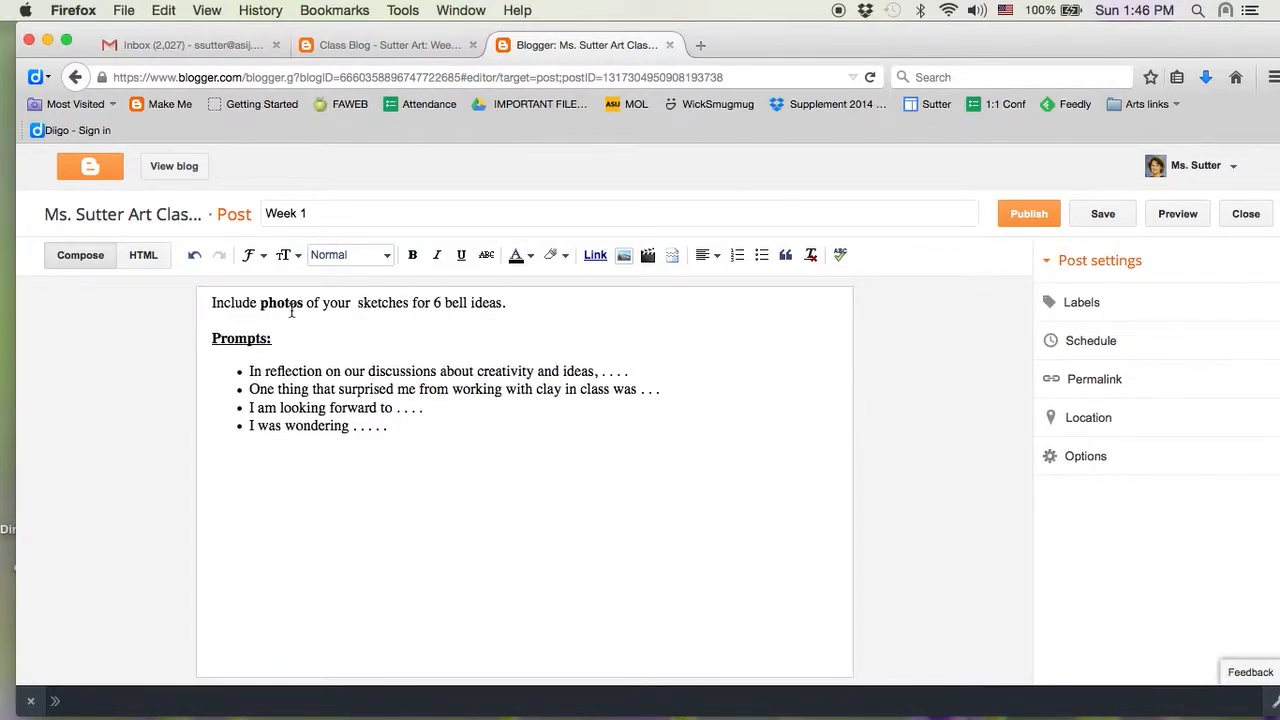
left_click(517, 315)
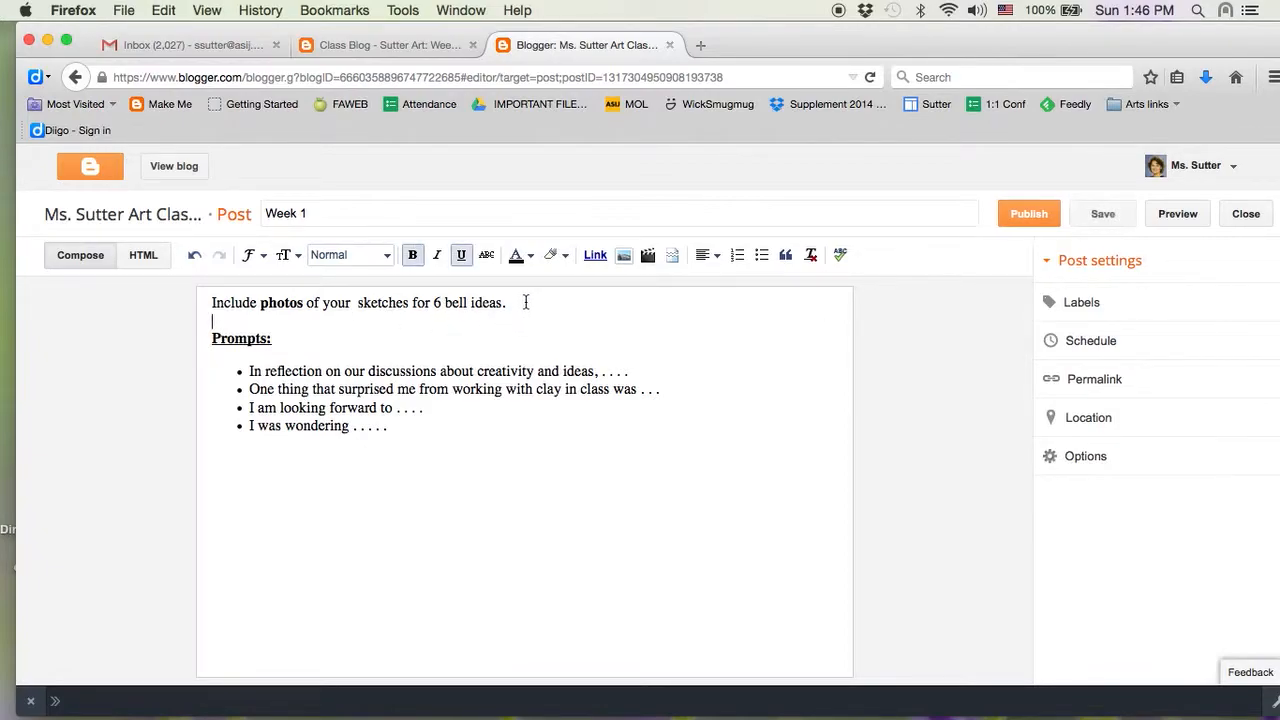
left_click(517, 302)
key("Return")
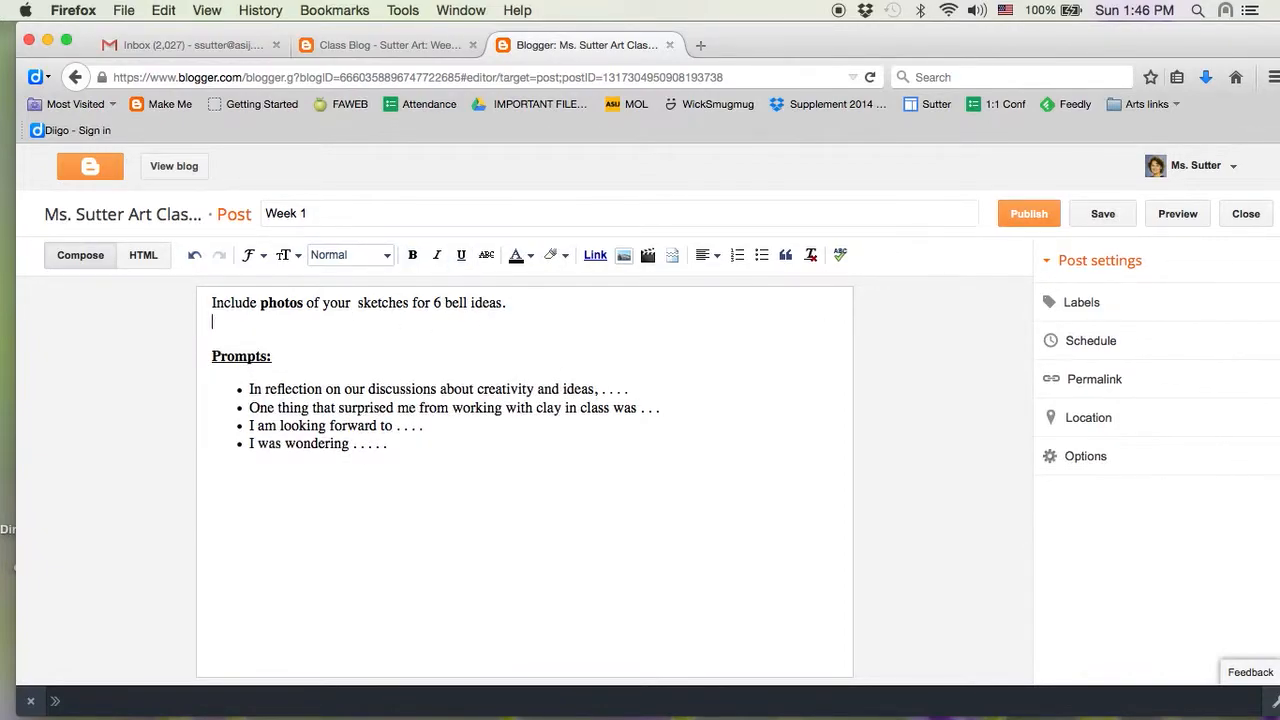
left_click(622, 258)
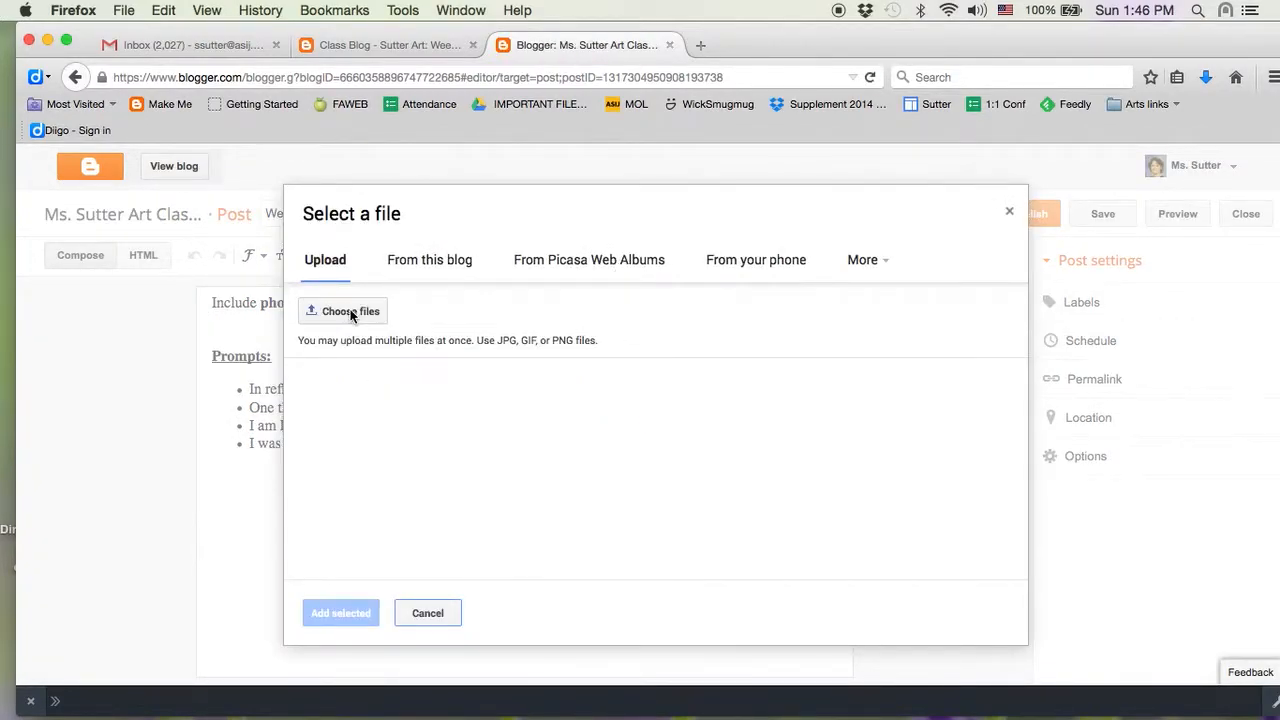
left_click(350, 312)
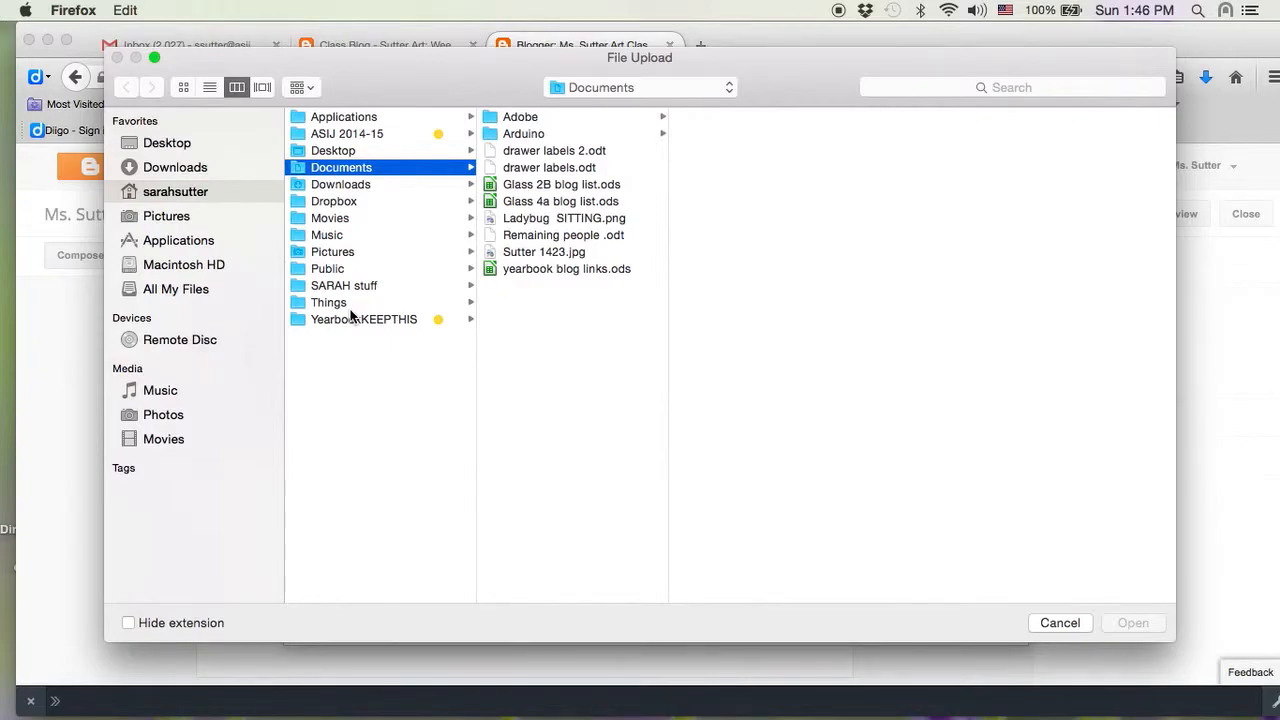
left_click(343, 254)
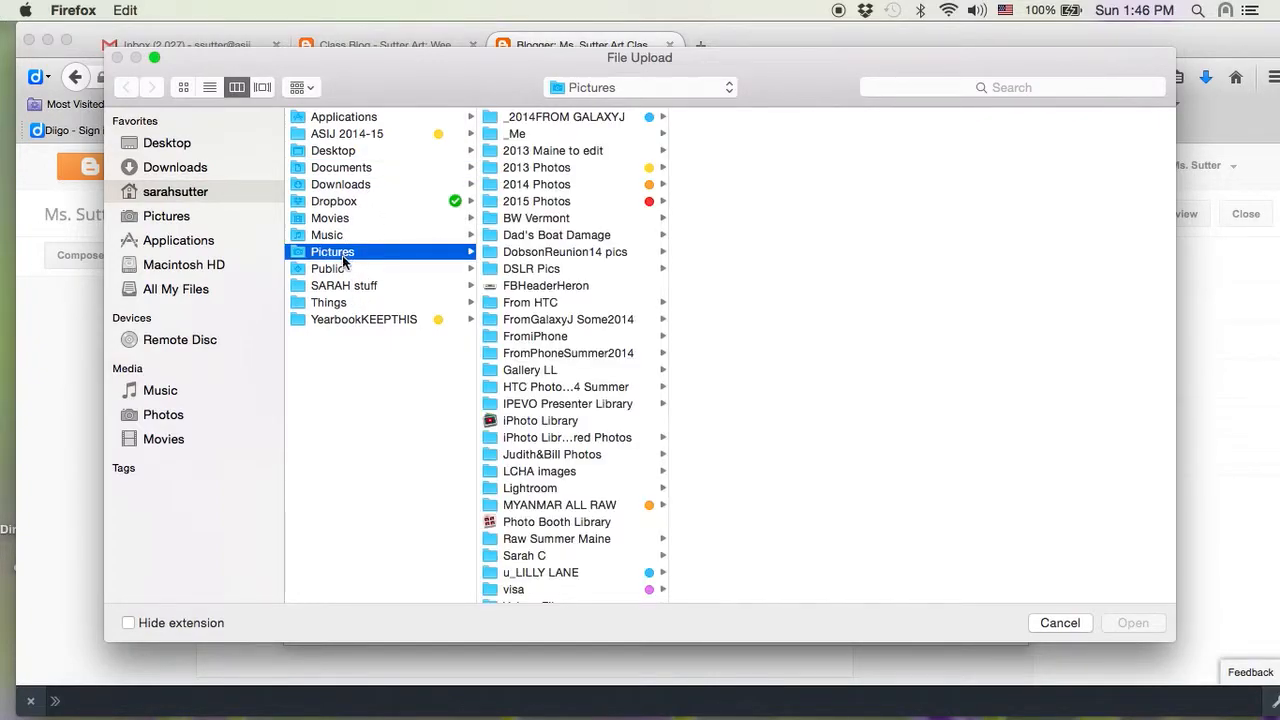
left_click(335, 152)
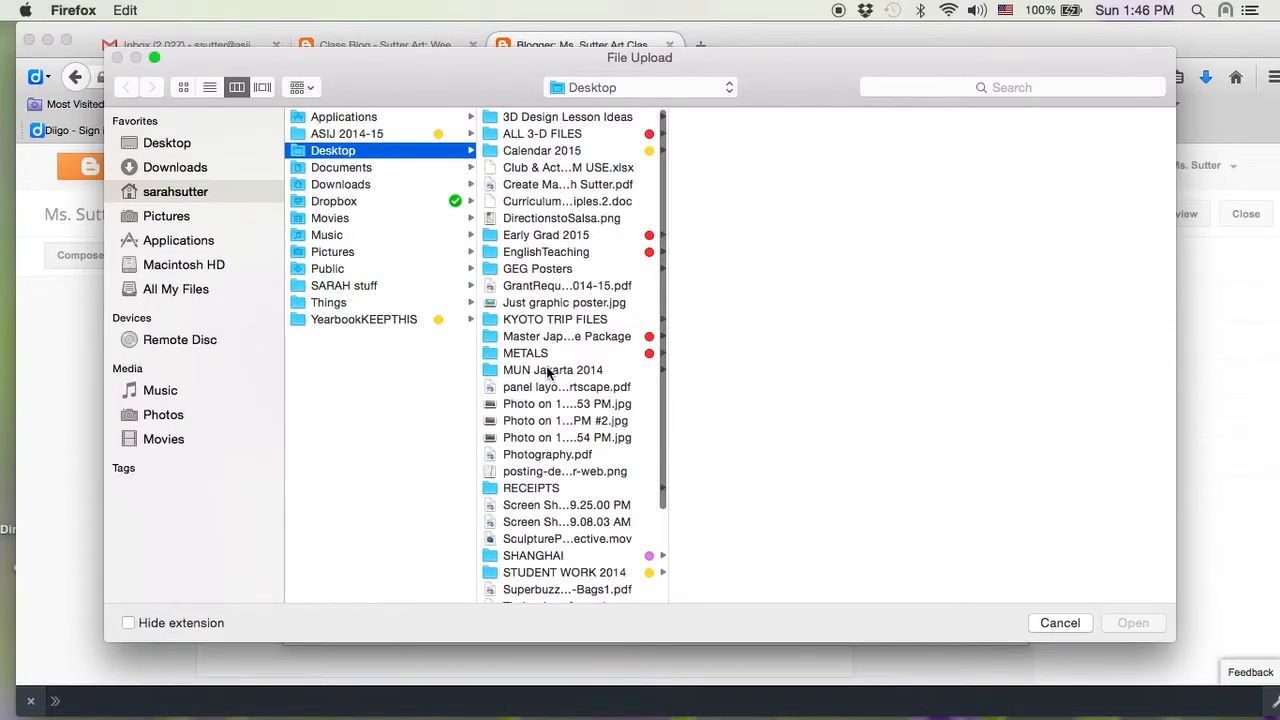
left_click(555, 573)
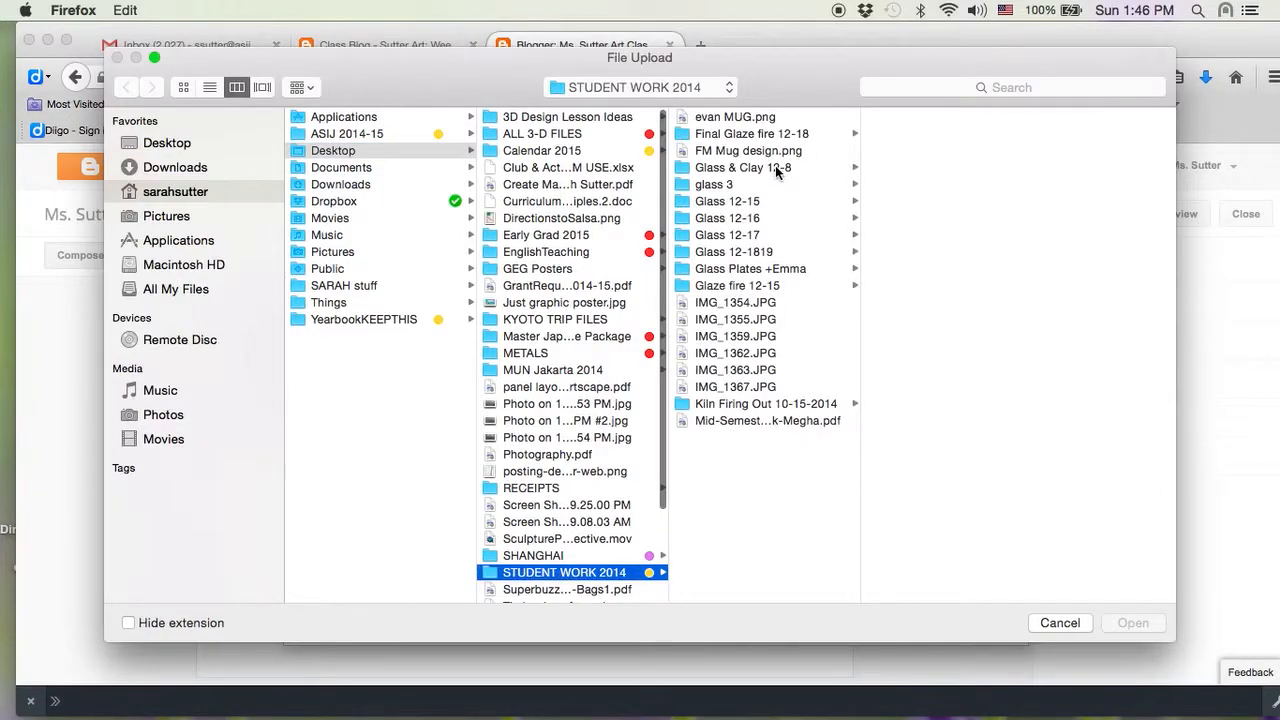
left_click(801, 286)
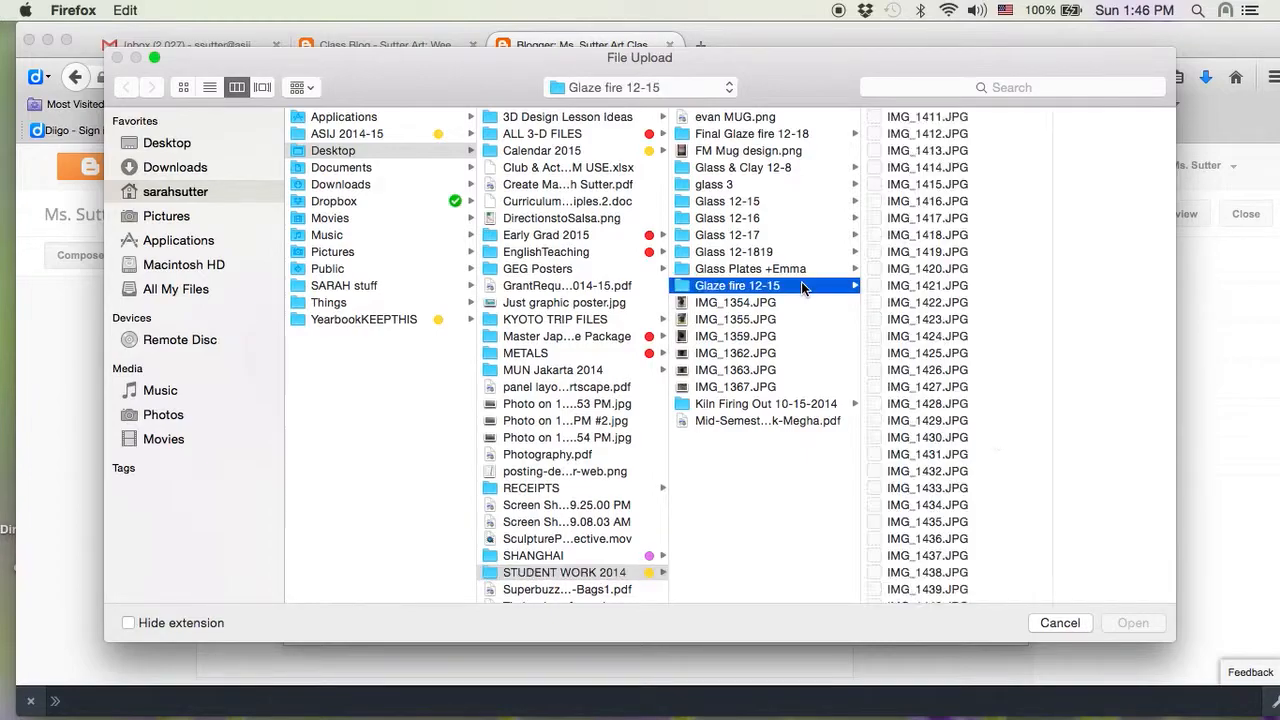
left_click(935, 118)
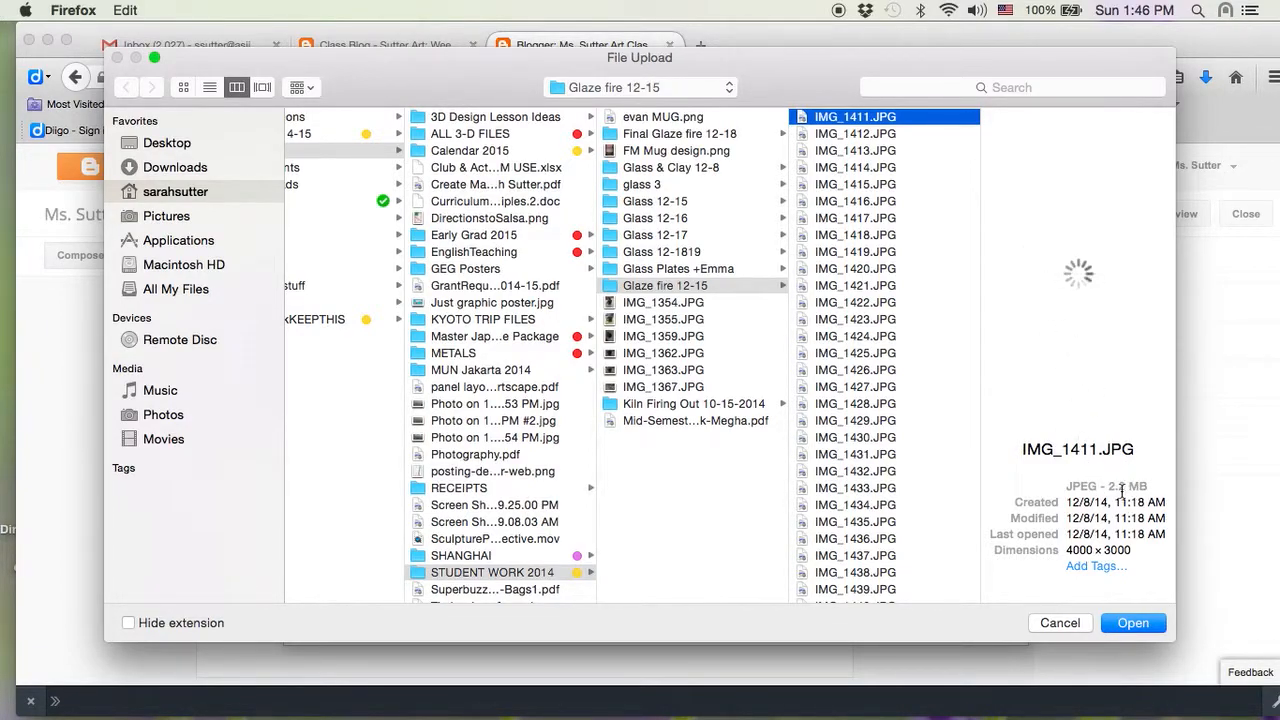
left_click(683, 118)
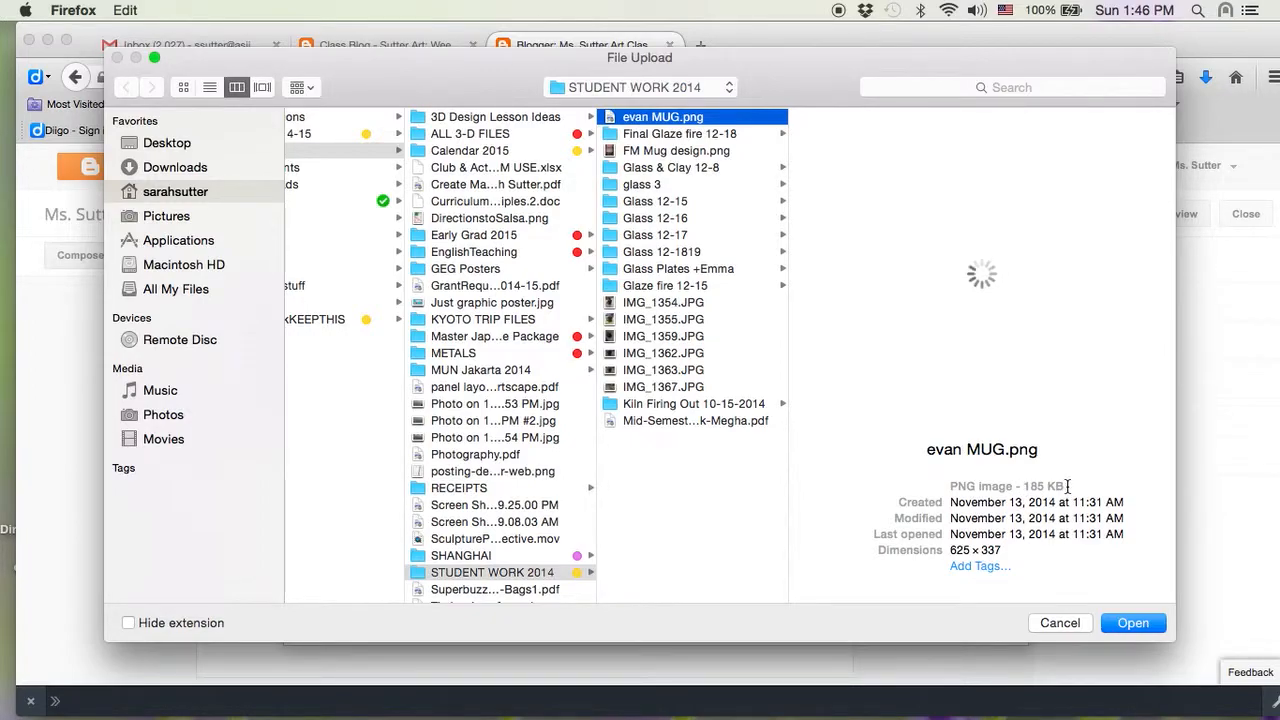
left_click(719, 150)
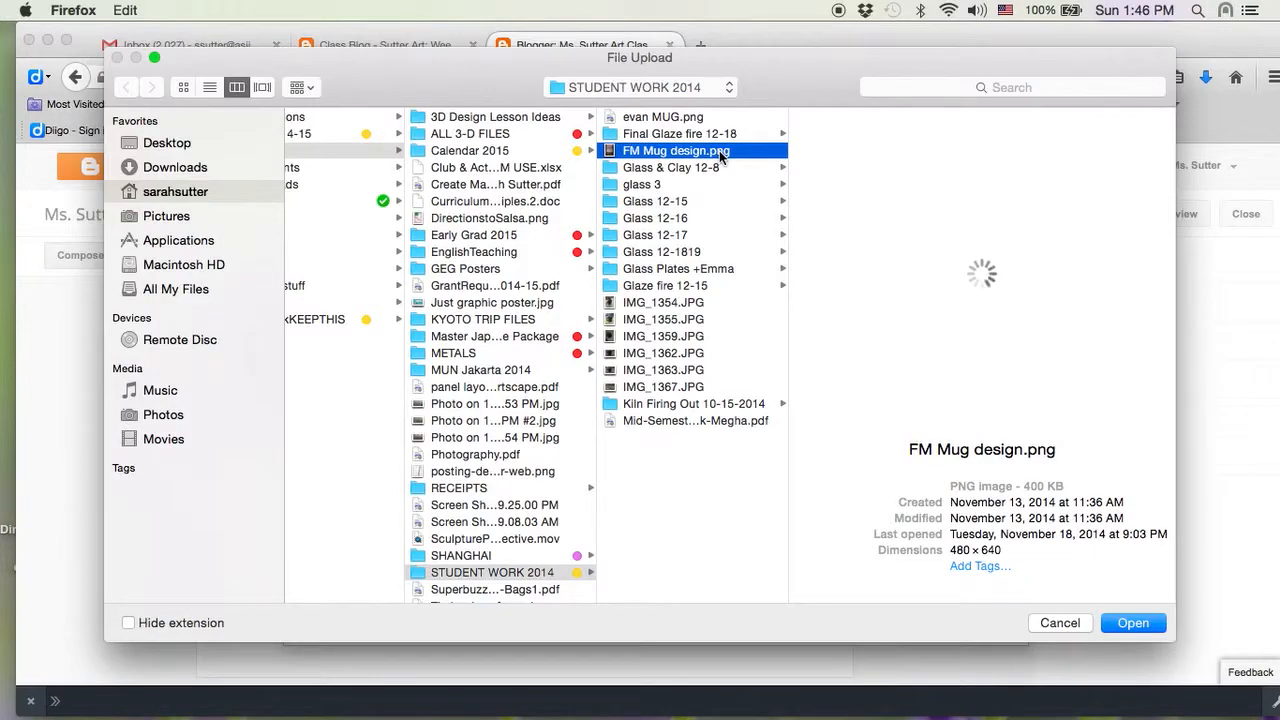
left_click(1145, 623)
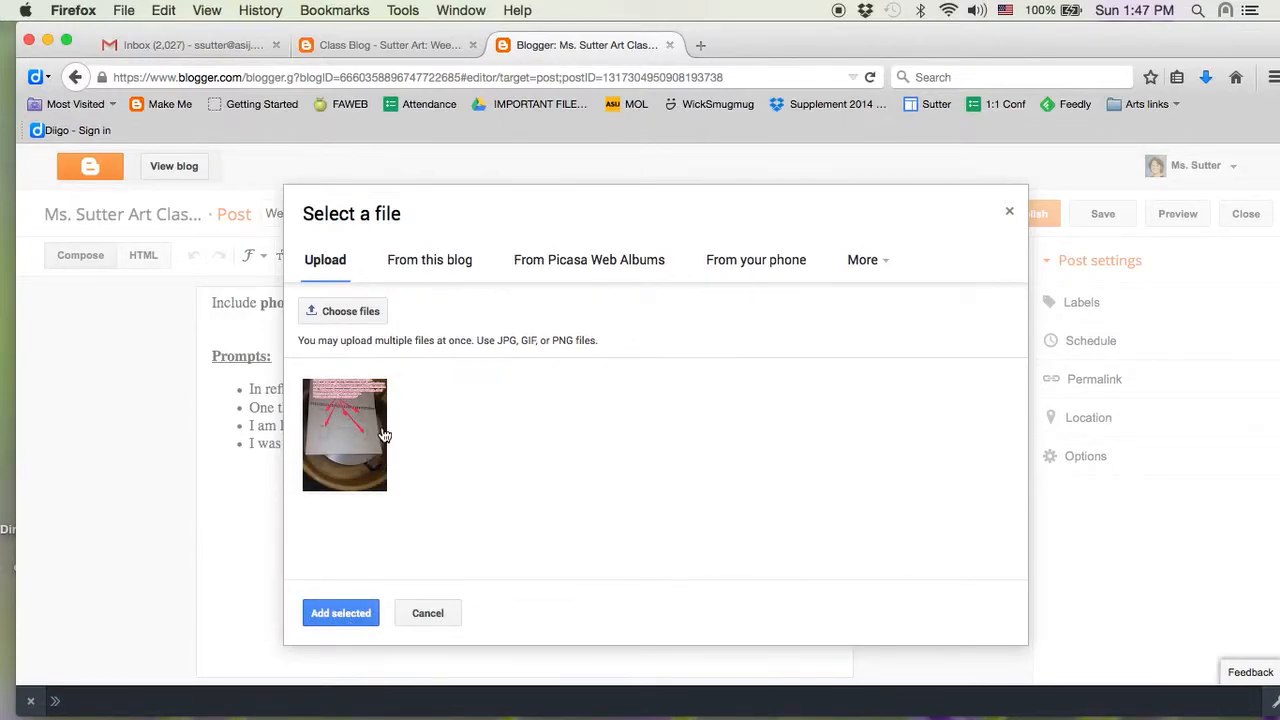
left_click(428, 613)
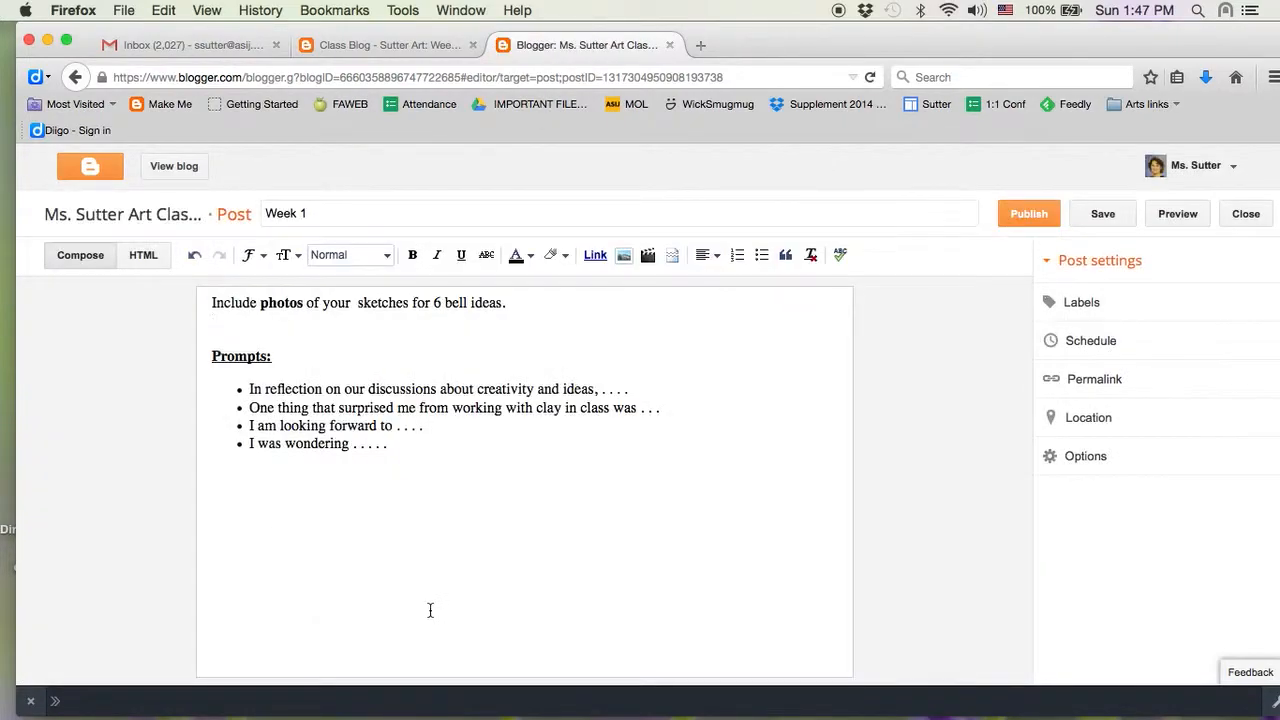
Step: Upload IMG_1354.JPG from the Desktop's STUDENT WORK 2014 folder and insert it beneath the photos sentence in the post
left_click(260, 333)
left_click(623, 255)
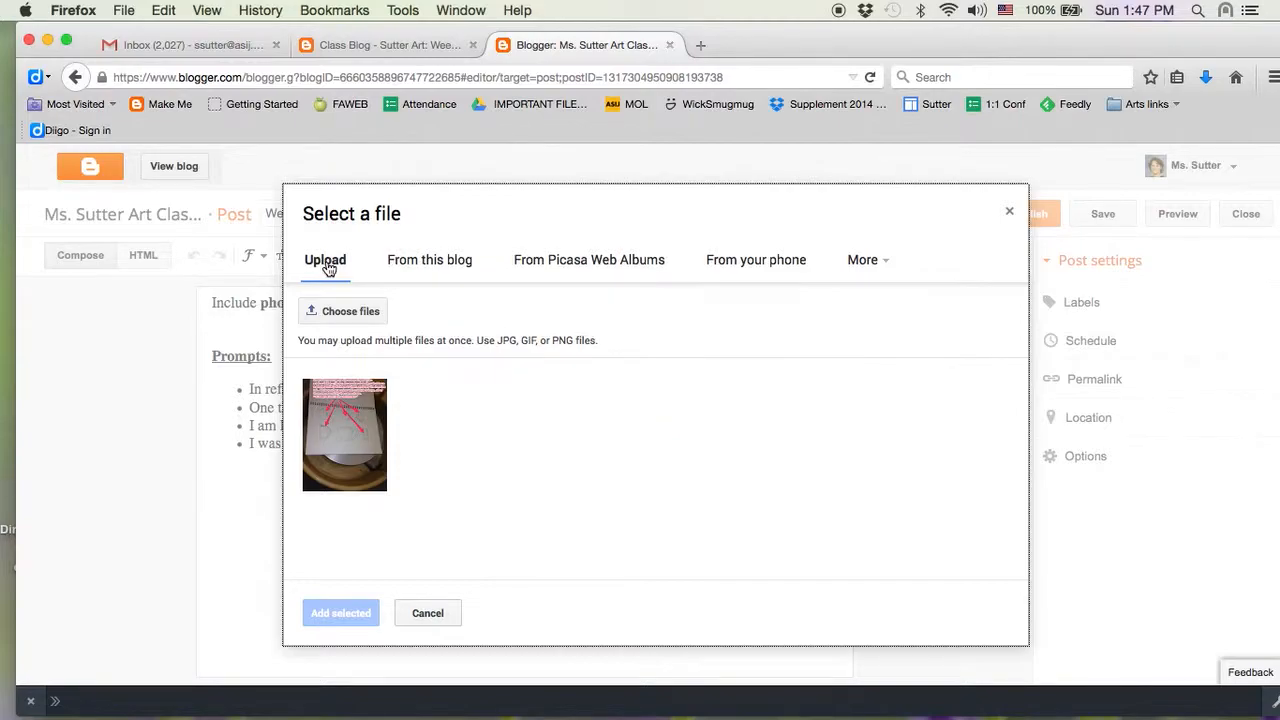
left_click(336, 311)
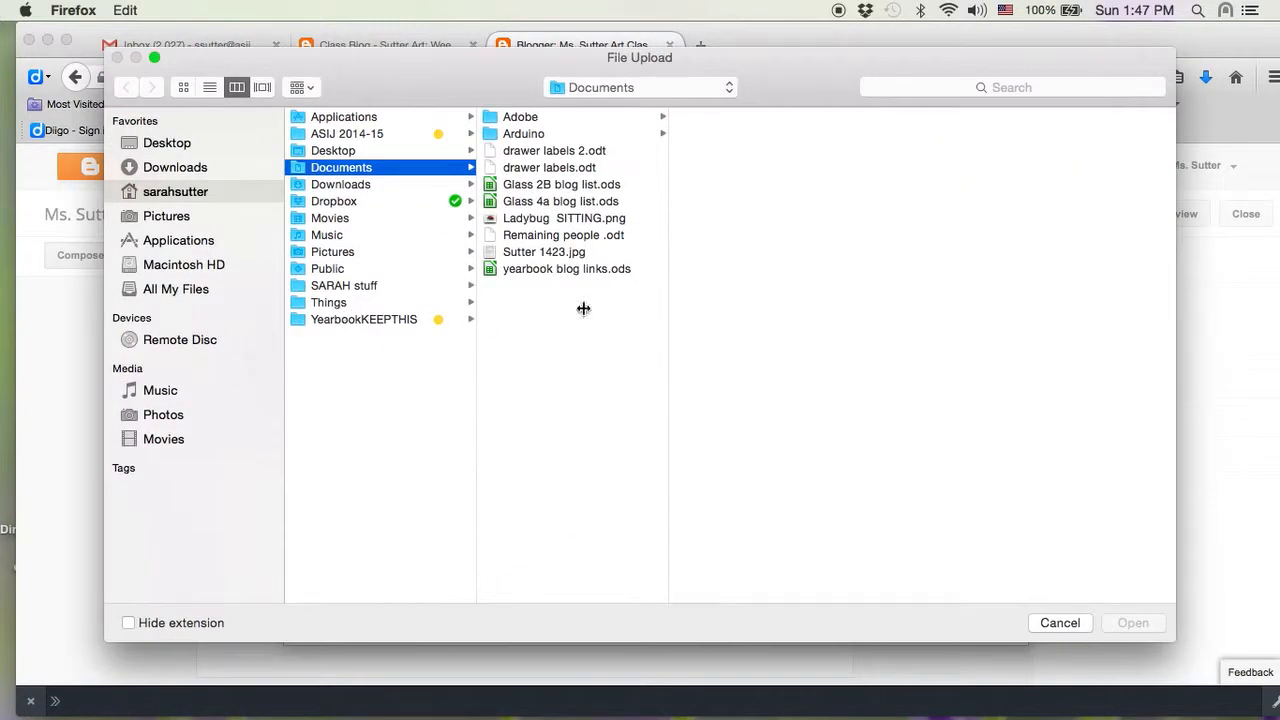
left_click(359, 152)
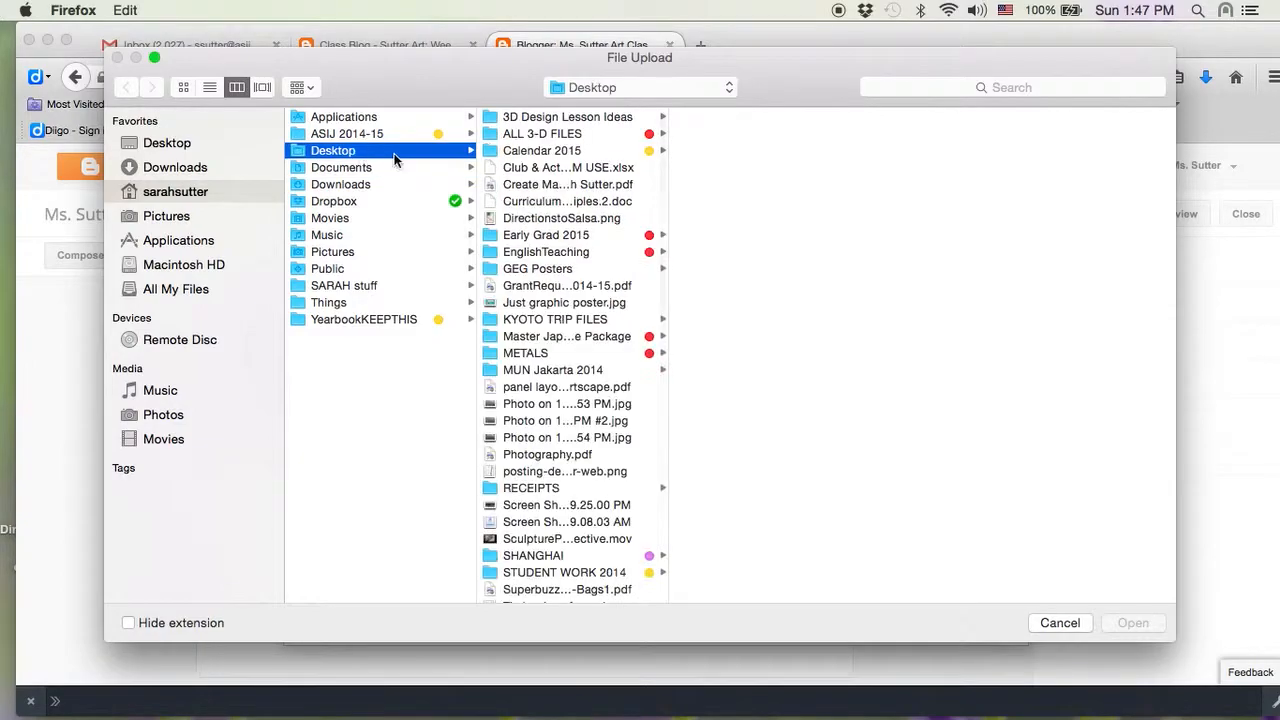
left_click(581, 575)
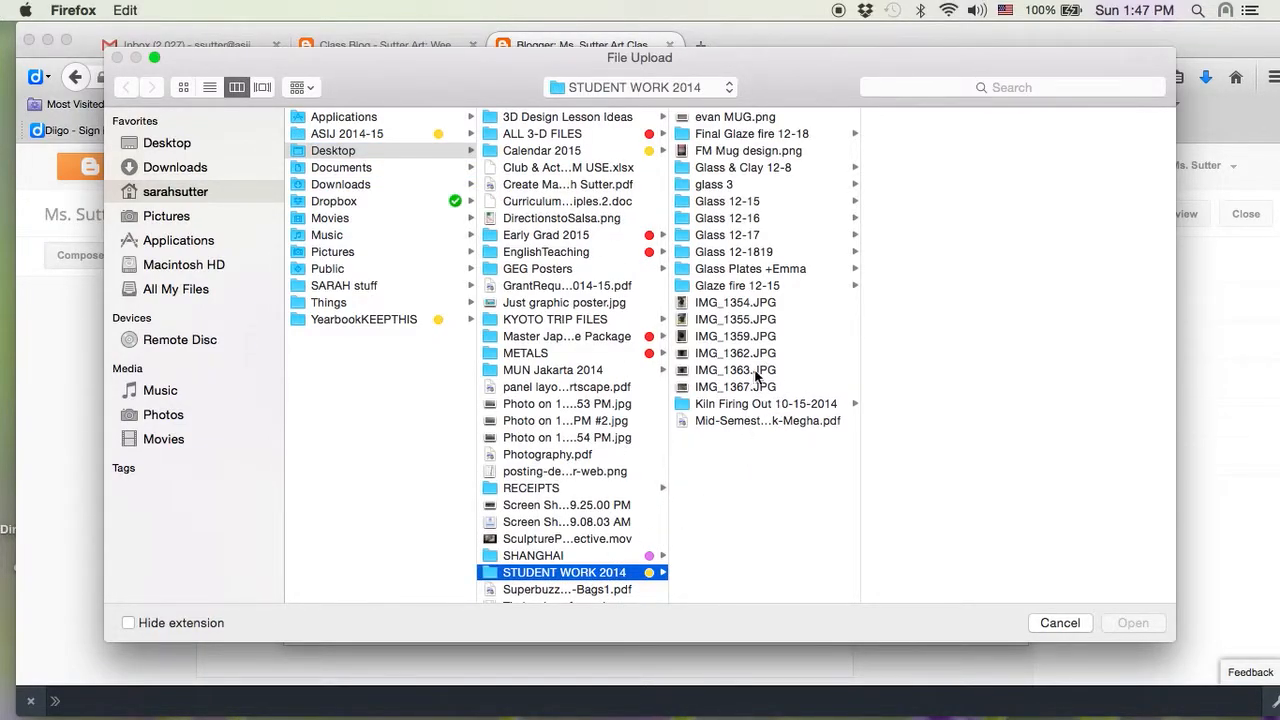
left_click(728, 302)
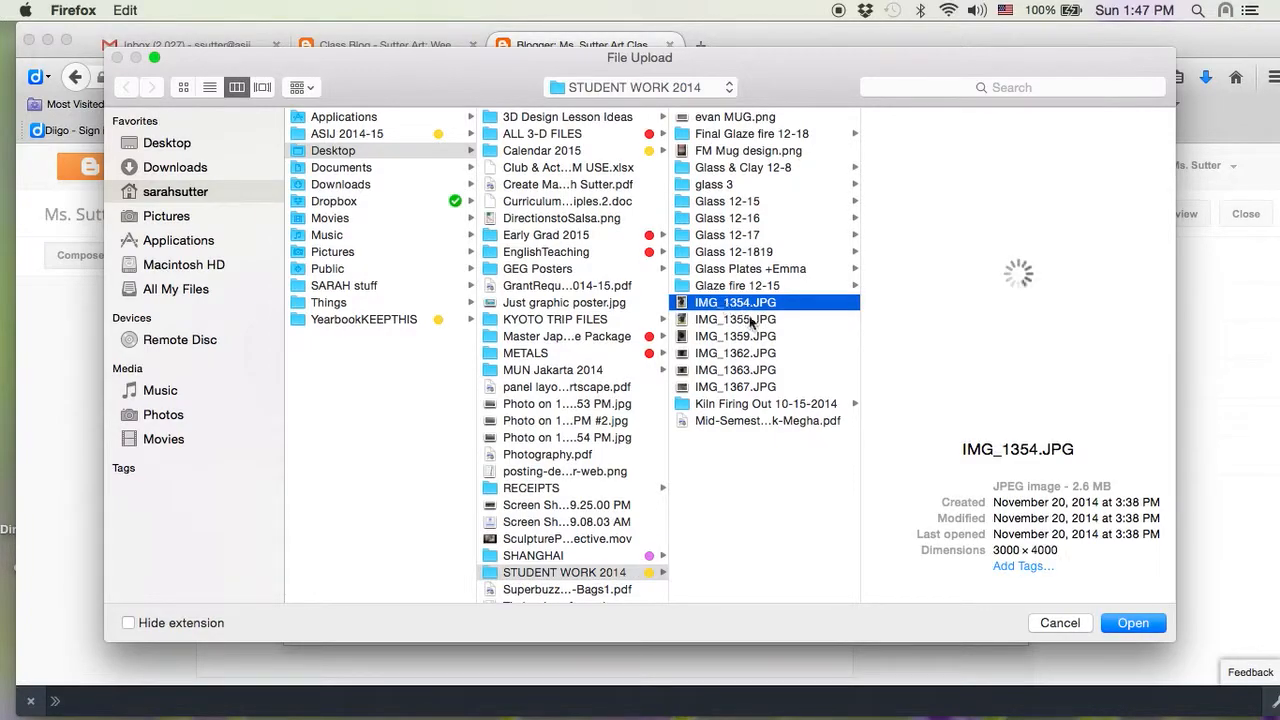
left_click(1135, 623)
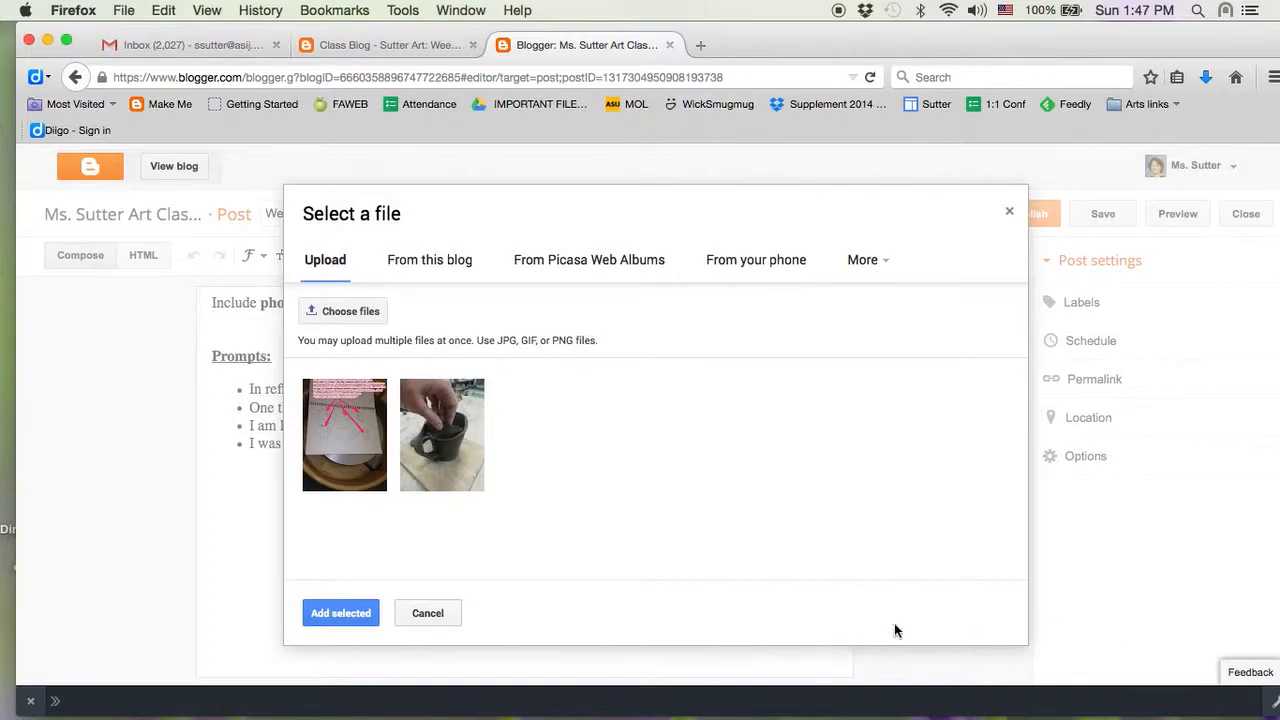
left_click(345, 614)
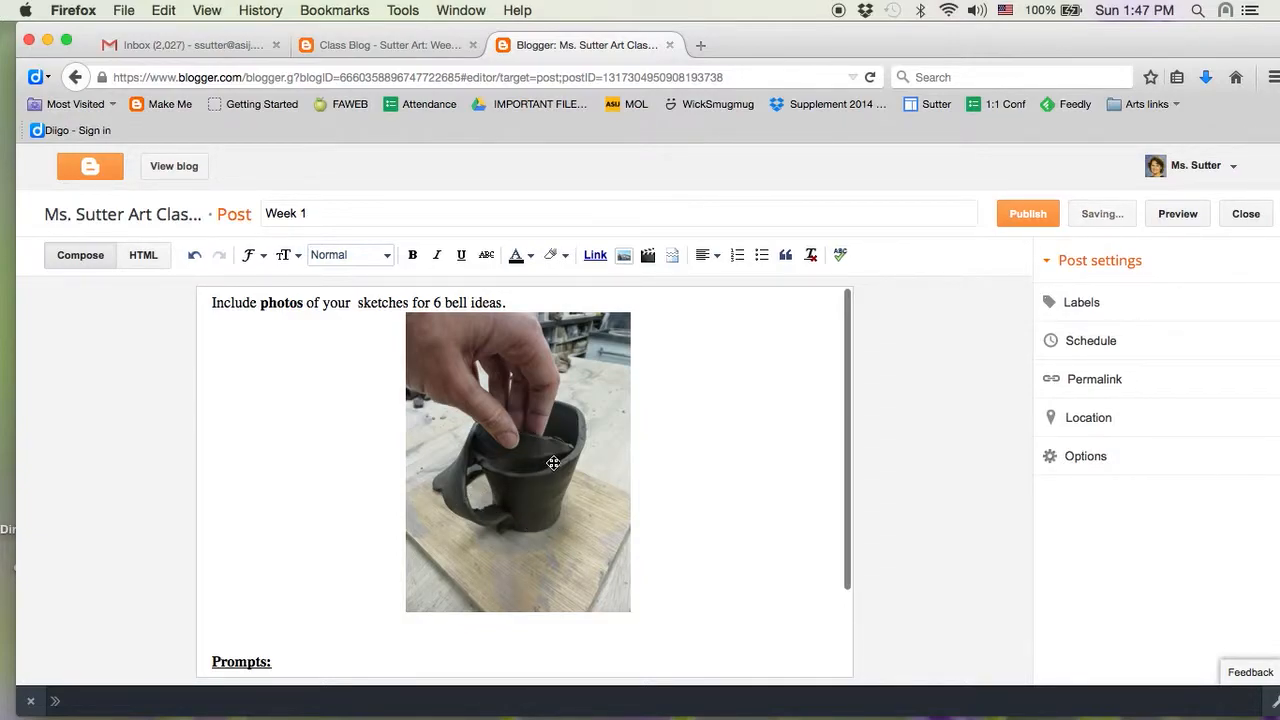
Step: Try the mug photo at the Large, Small, Medium and X-Large sizes and settle on Large
left_click(554, 532)
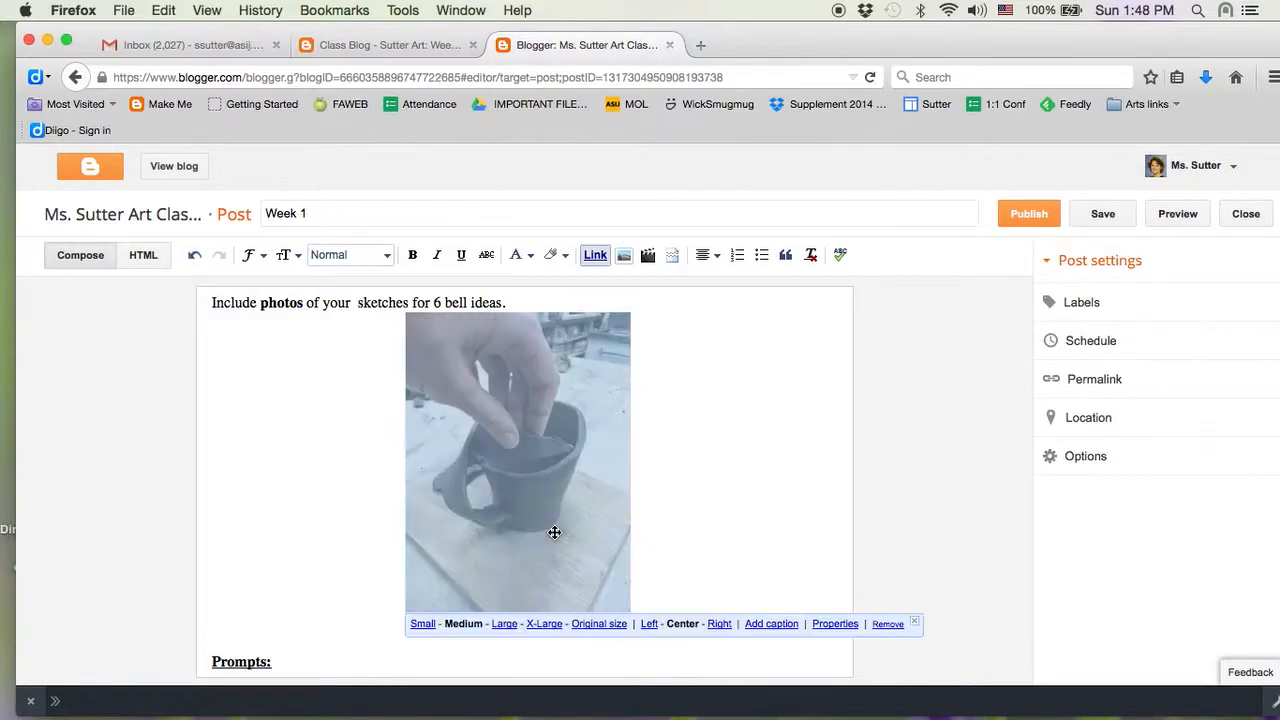
left_click(504, 623)
scroll(502, 626, "down", 1)
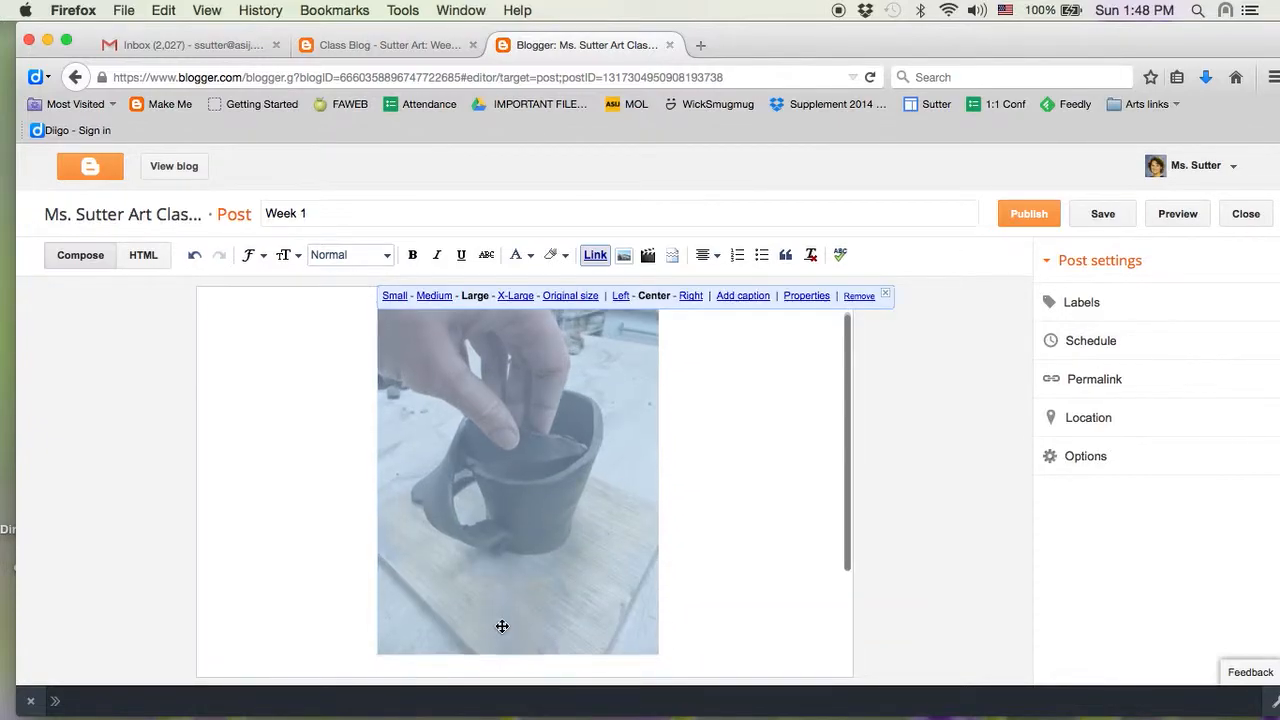
scroll(502, 626, "up", 1)
left_click(395, 301)
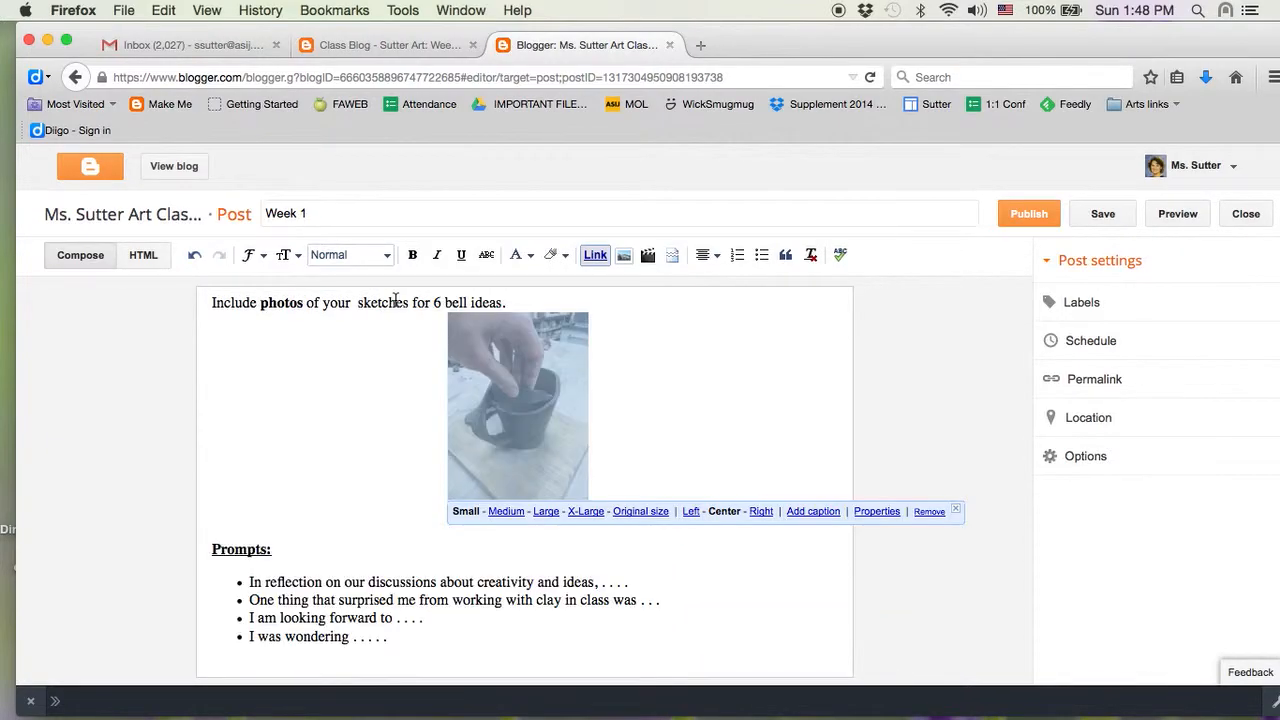
left_click(506, 511)
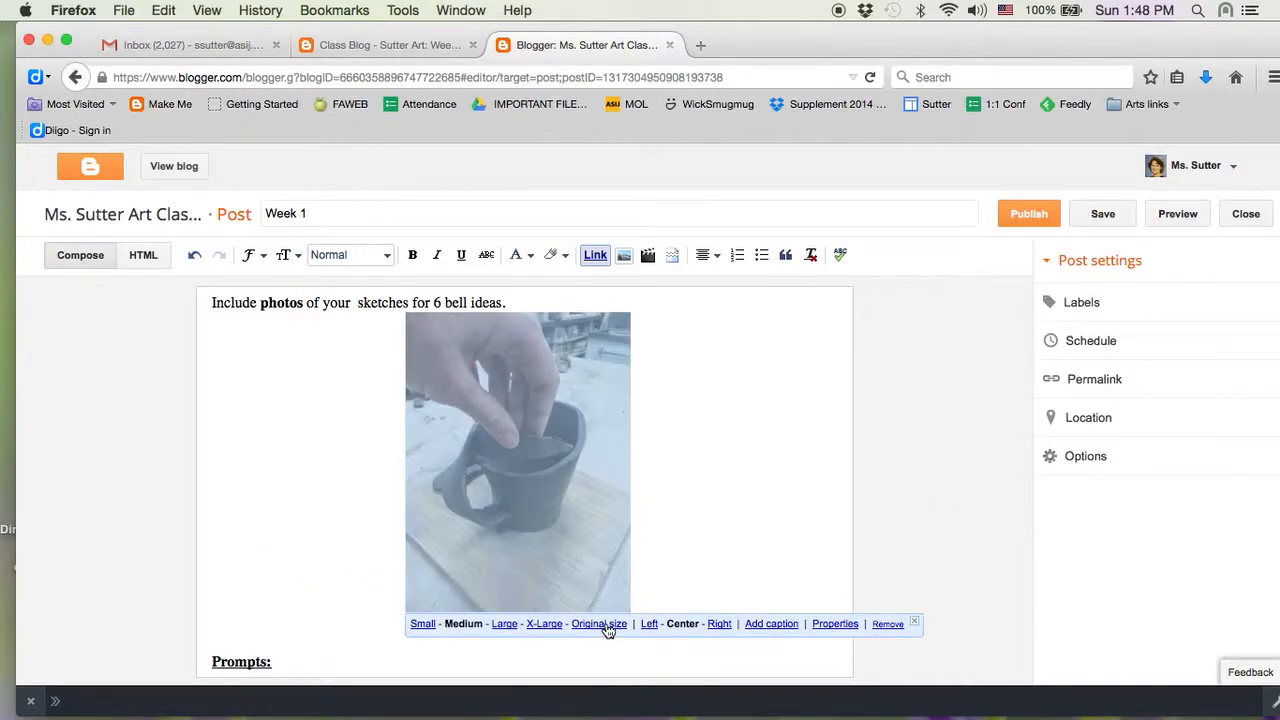
left_click(504, 624)
scroll(551, 557, "down", 4)
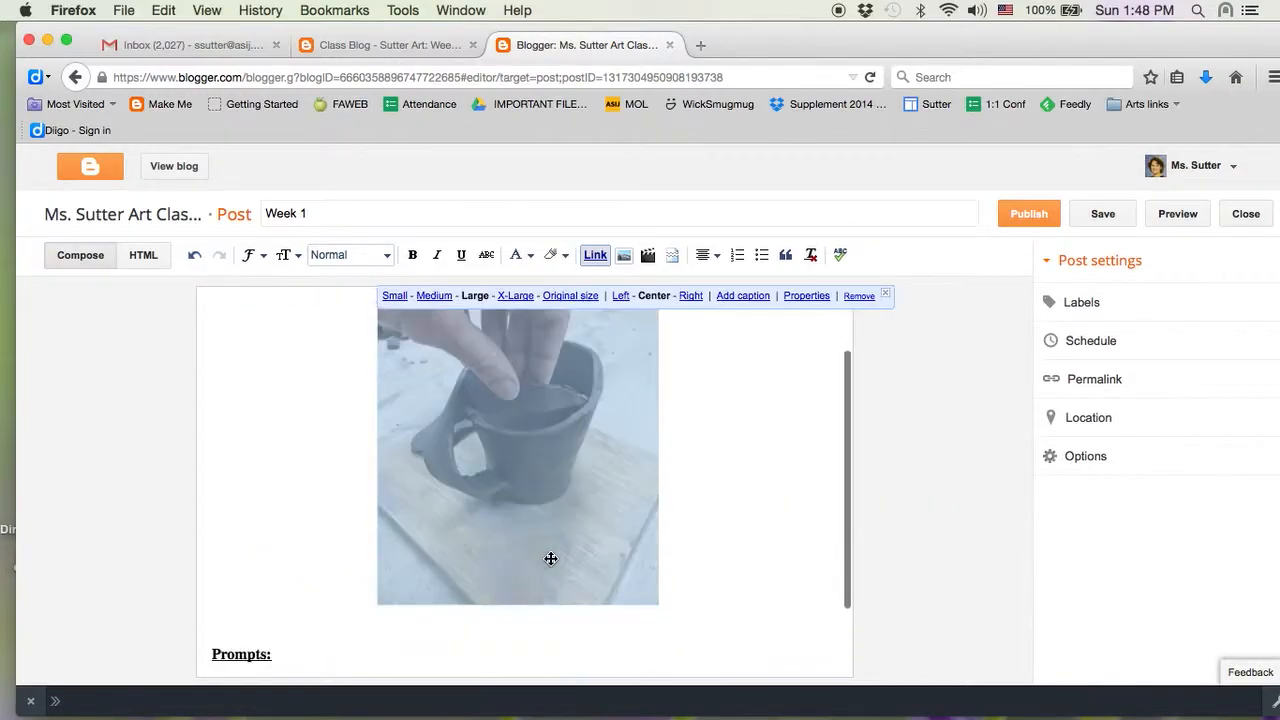
scroll(583, 463, "up", 3)
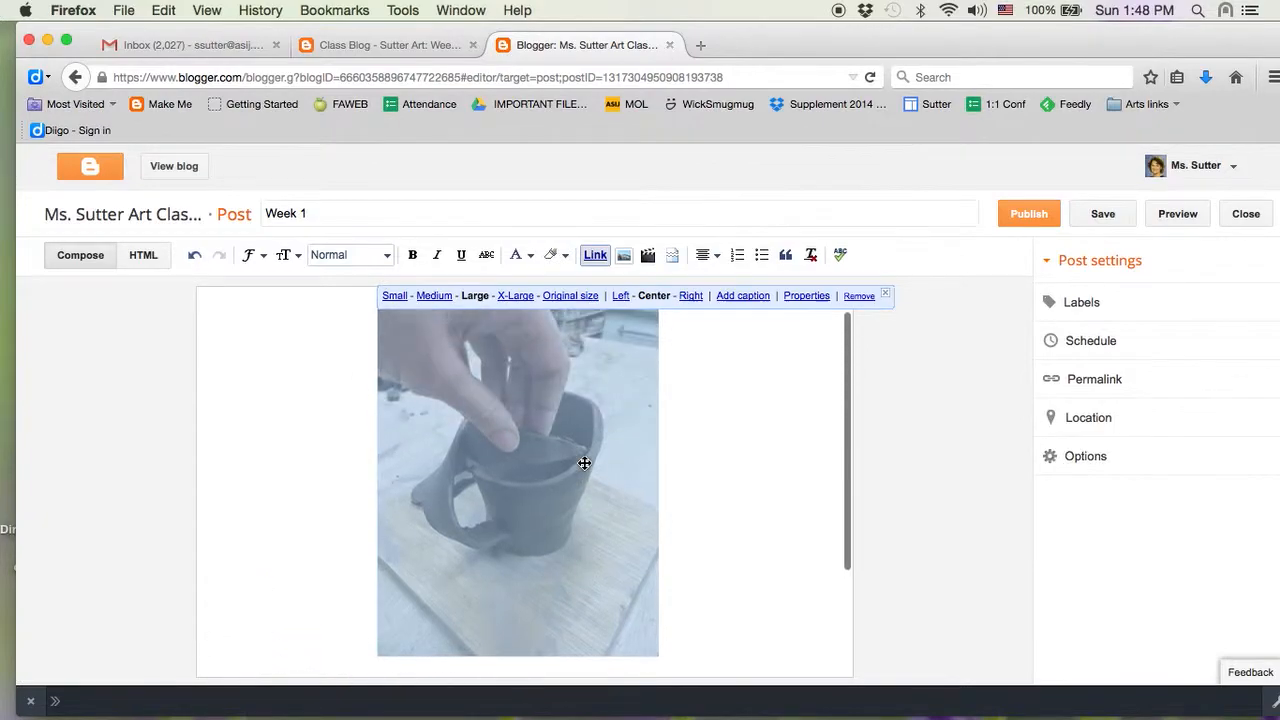
left_click(515, 295)
scroll(580, 506, "down", 1)
scroll(578, 506, "up", 2)
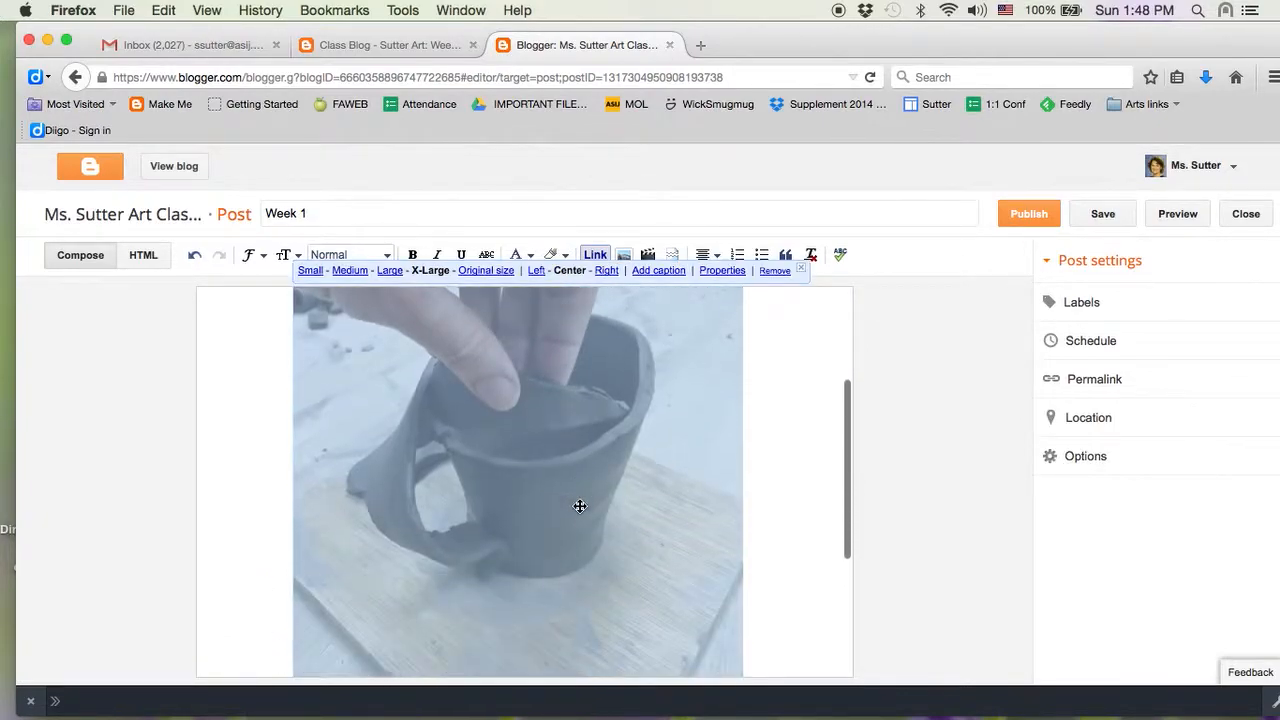
left_click(390, 271)
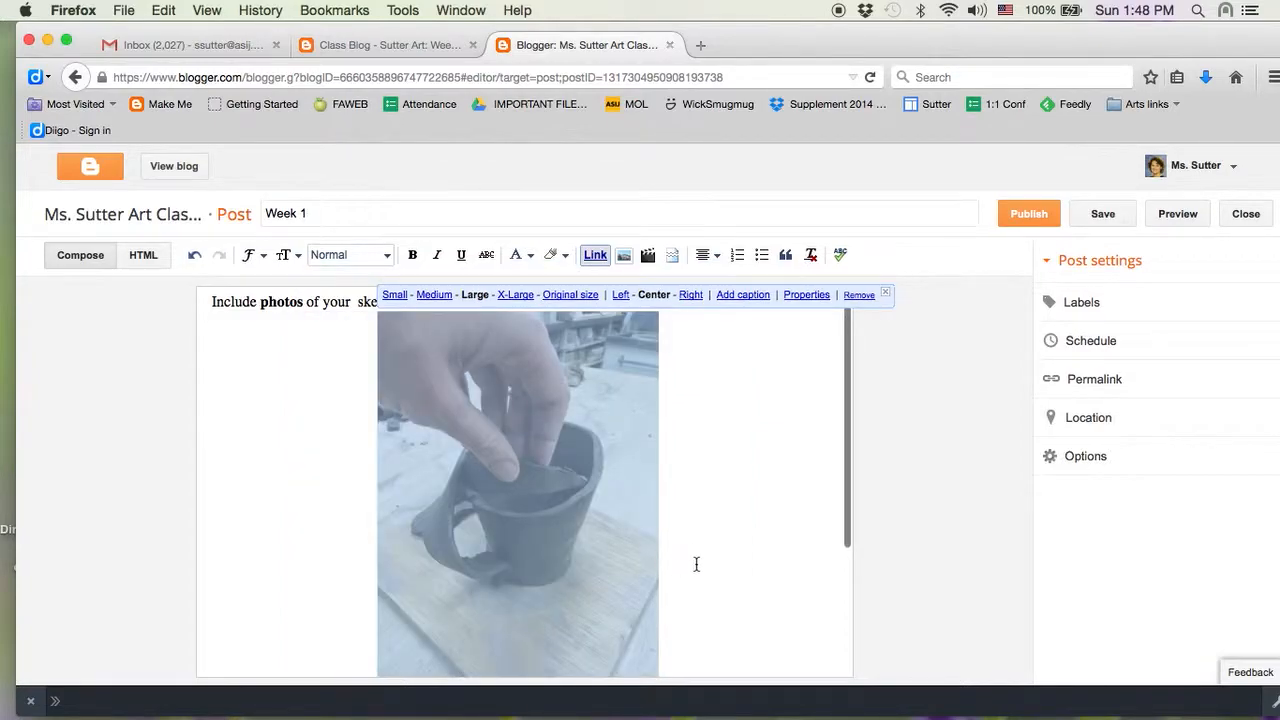
Step: Set the mug photo's alignment to Right so the prompts wrap beside it
left_click(690, 295)
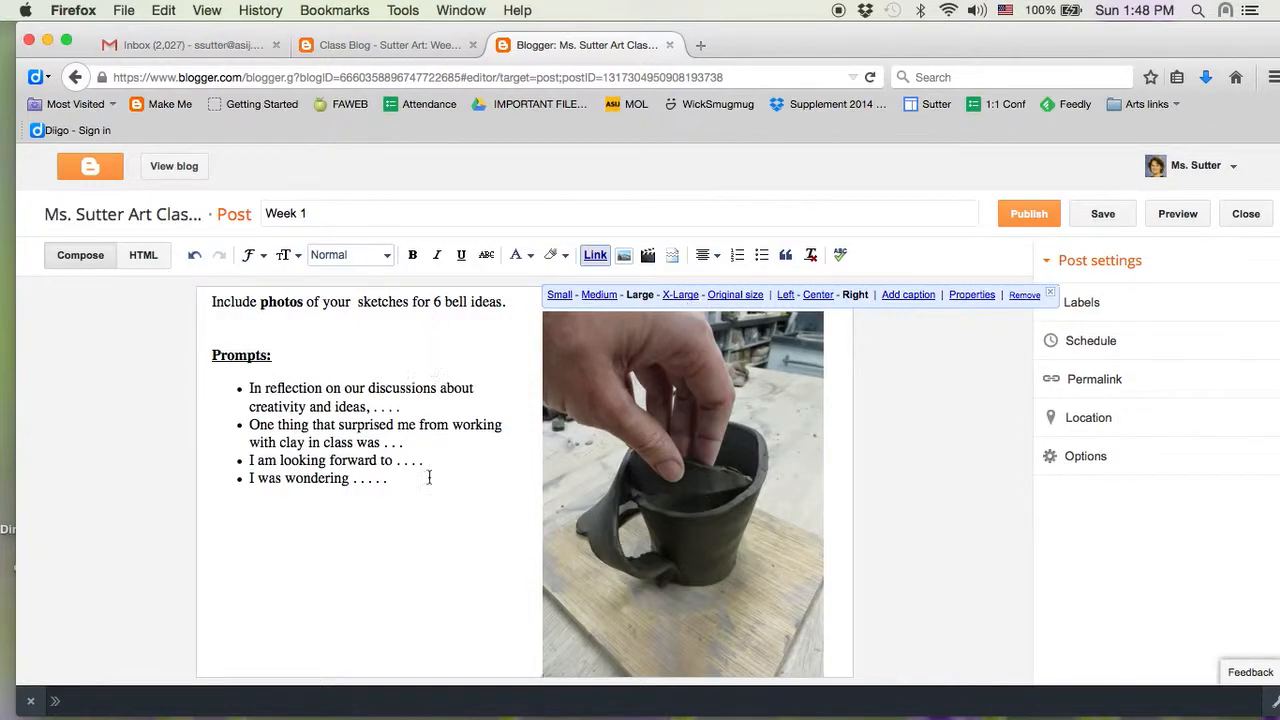
scroll(424, 573, "down", 1)
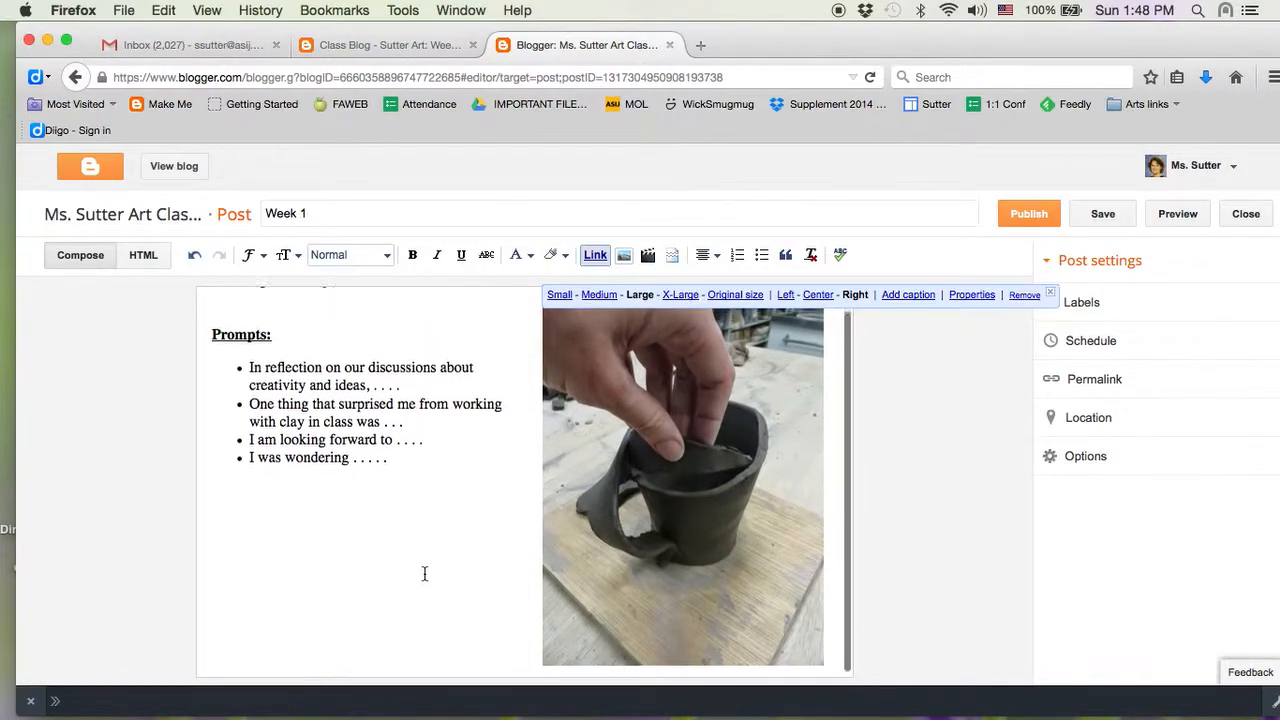
scroll(424, 573, "up", 1)
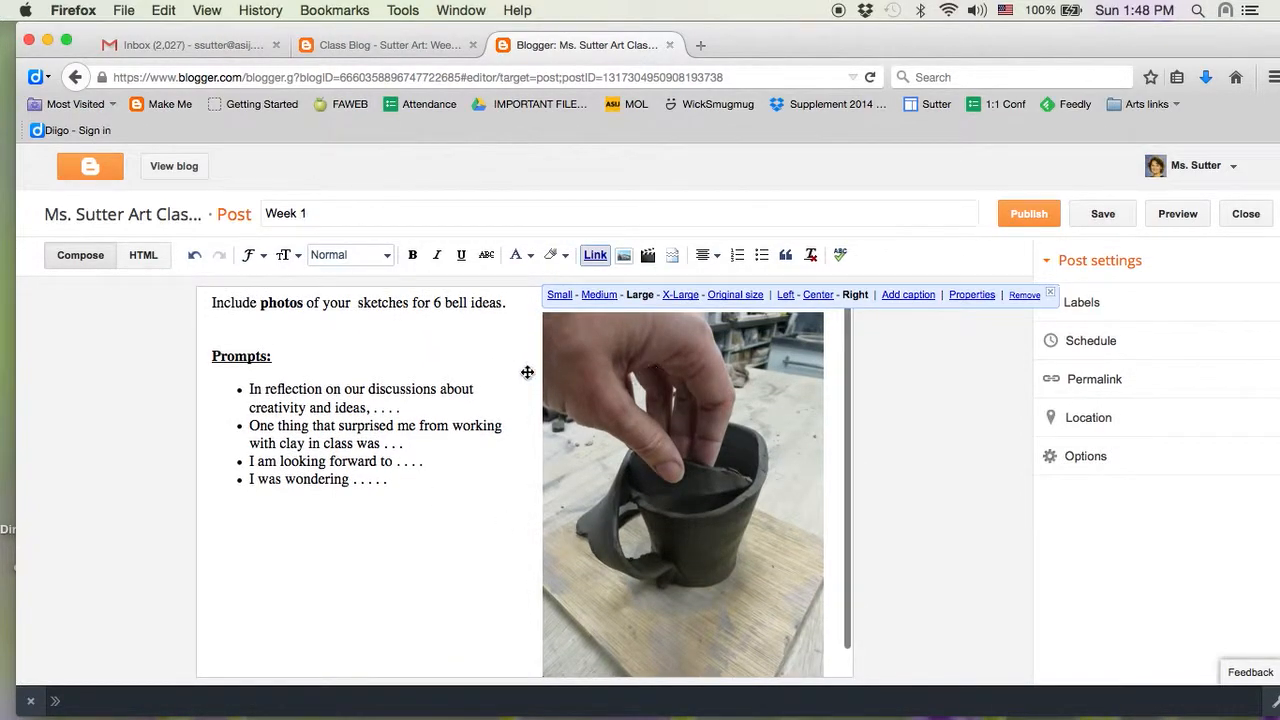
Step: Add the caption "Cut mug to create handle, adding height to side" beneath the mug photo
left_click(919, 298)
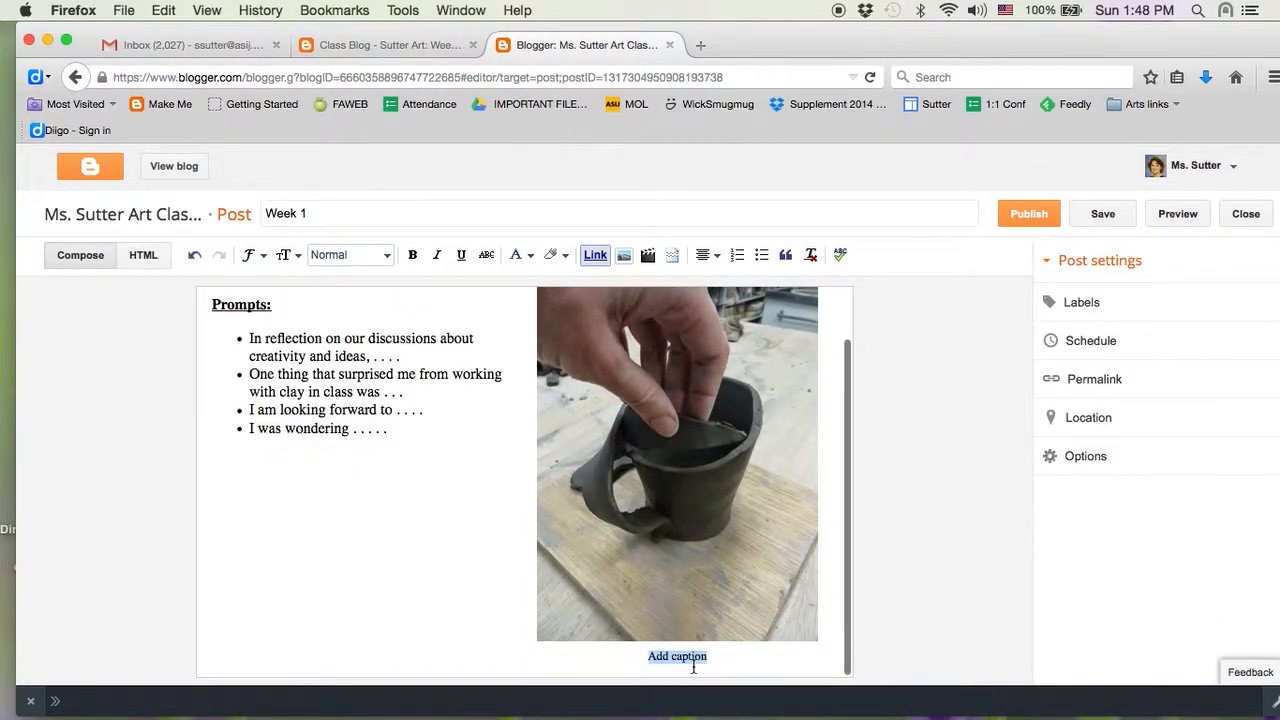
type("Cut mug to c")
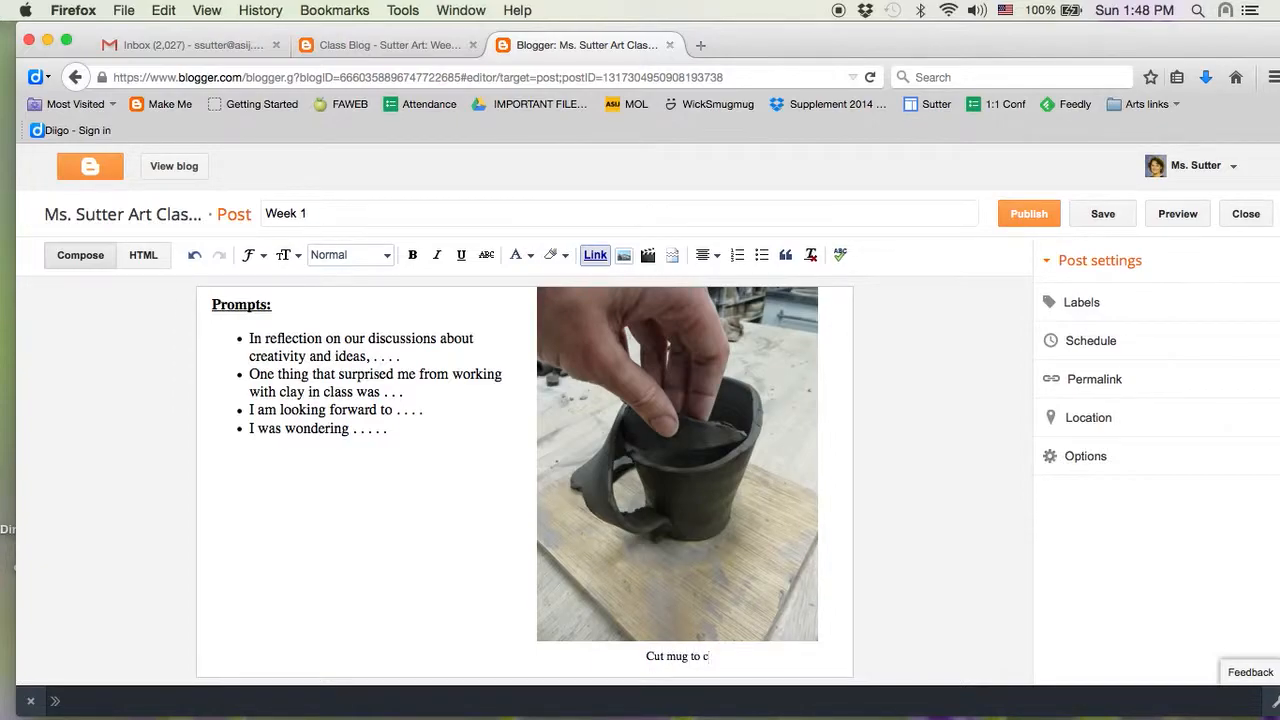
type("r")
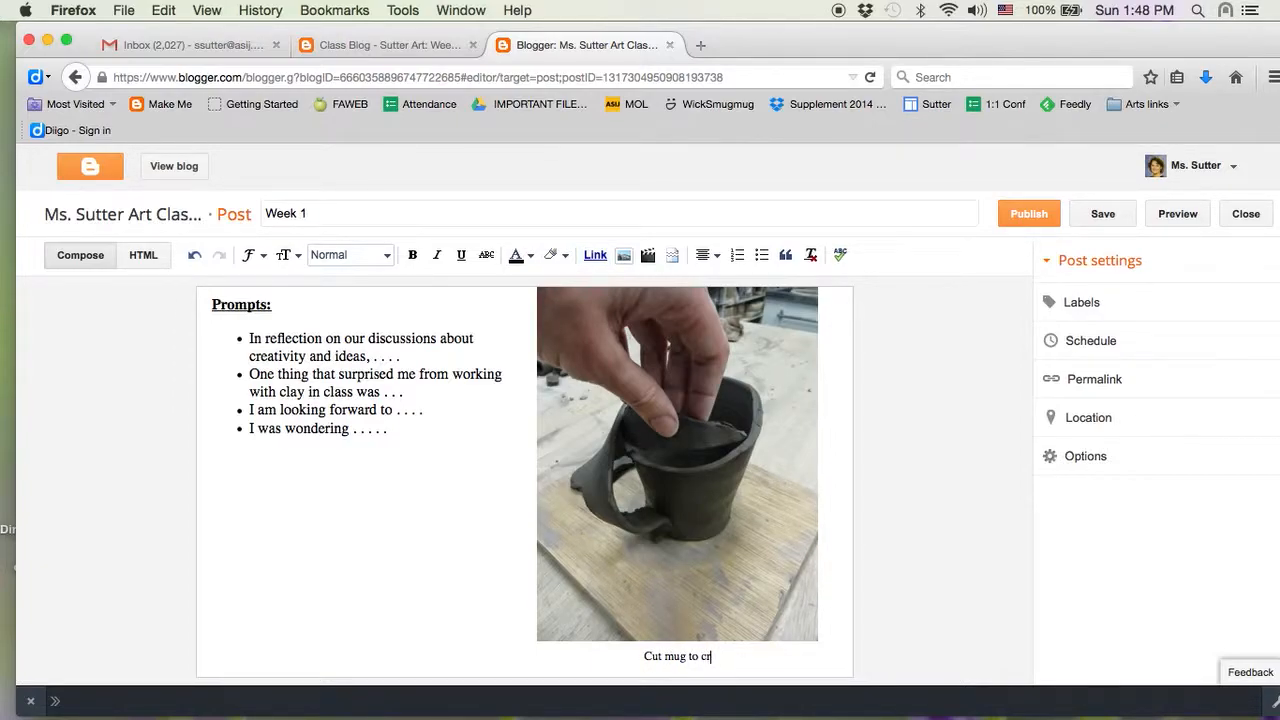
type("eate hangle")
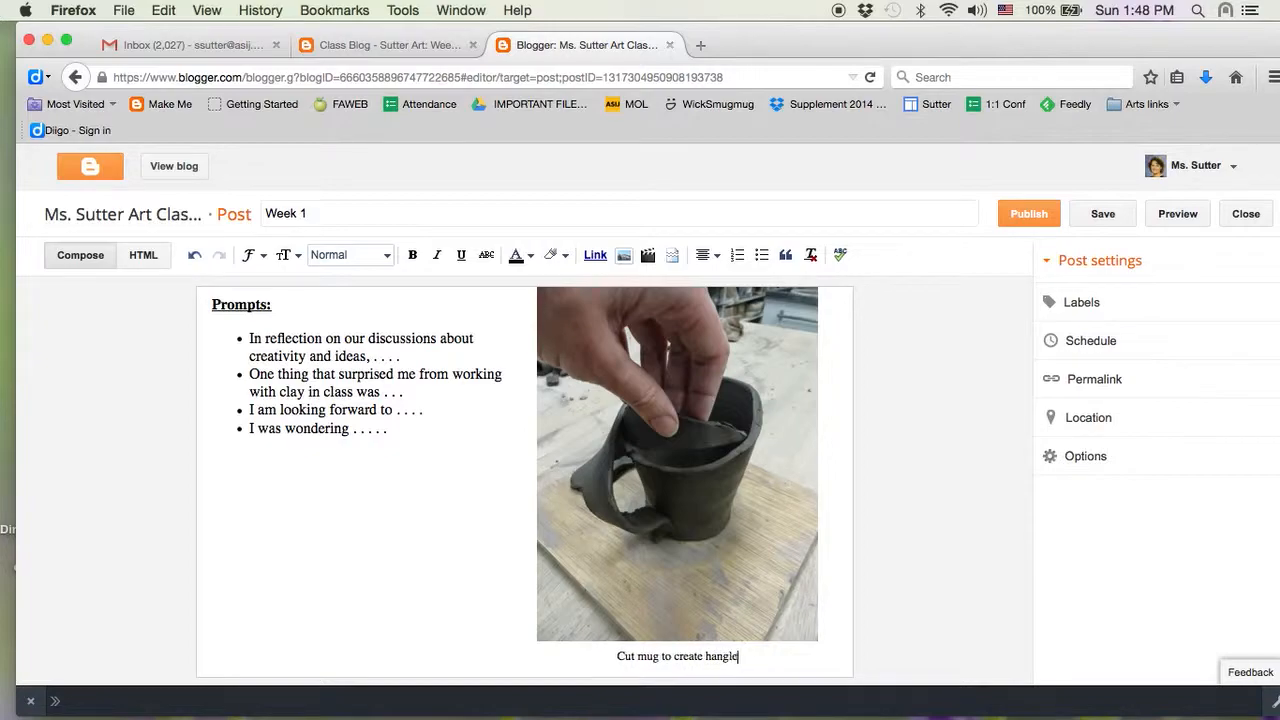
key("BackSpace")
key("BackSpace")
key("BackSpace")
type("dle, ad")
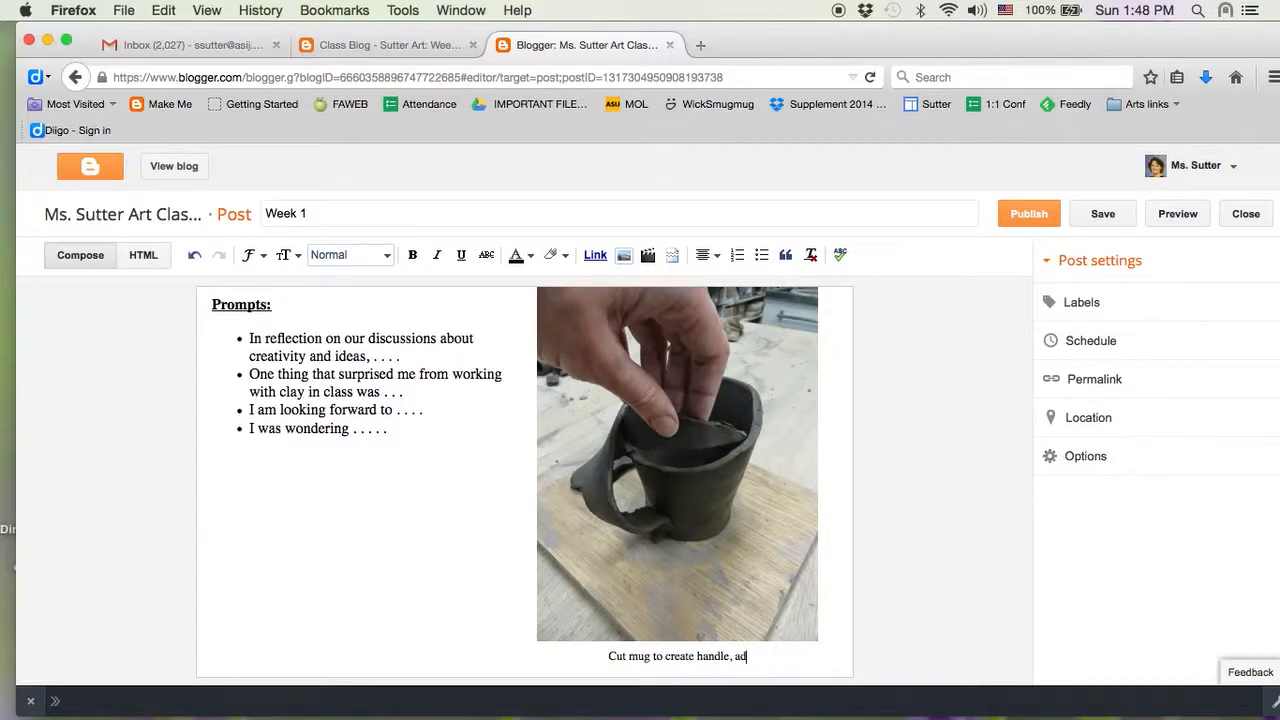
type("ding h")
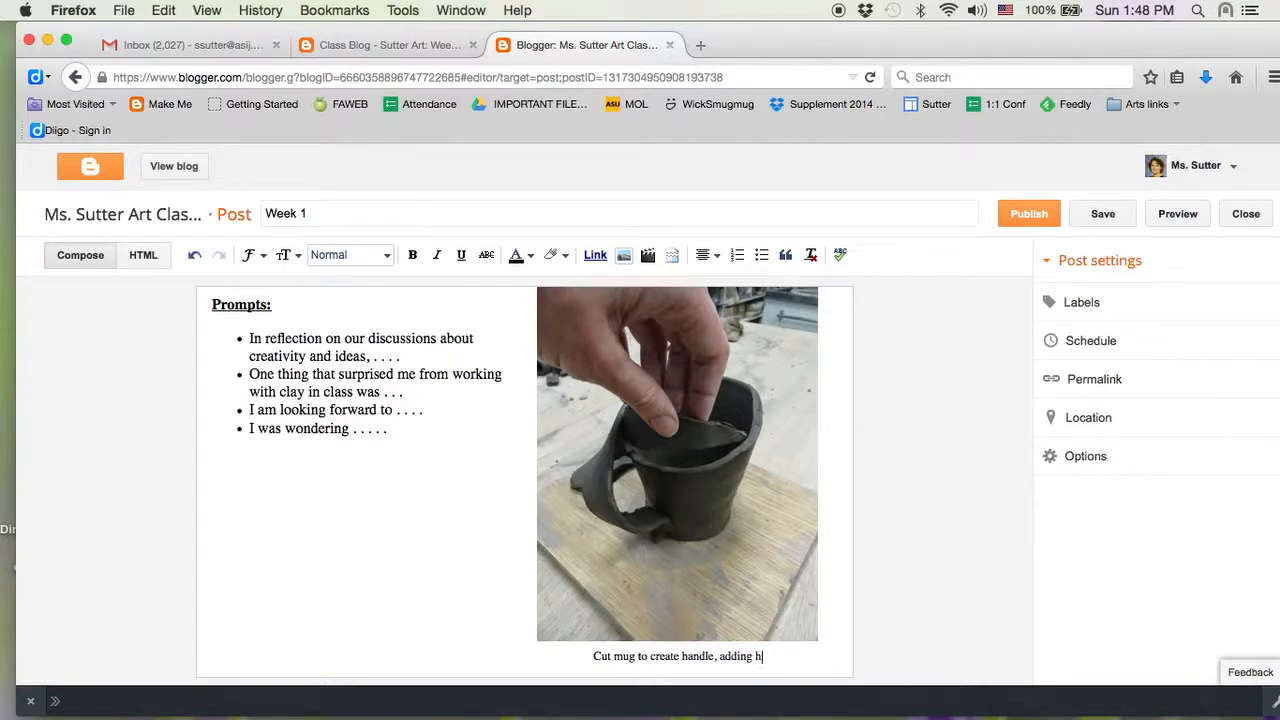
type("eight to side")
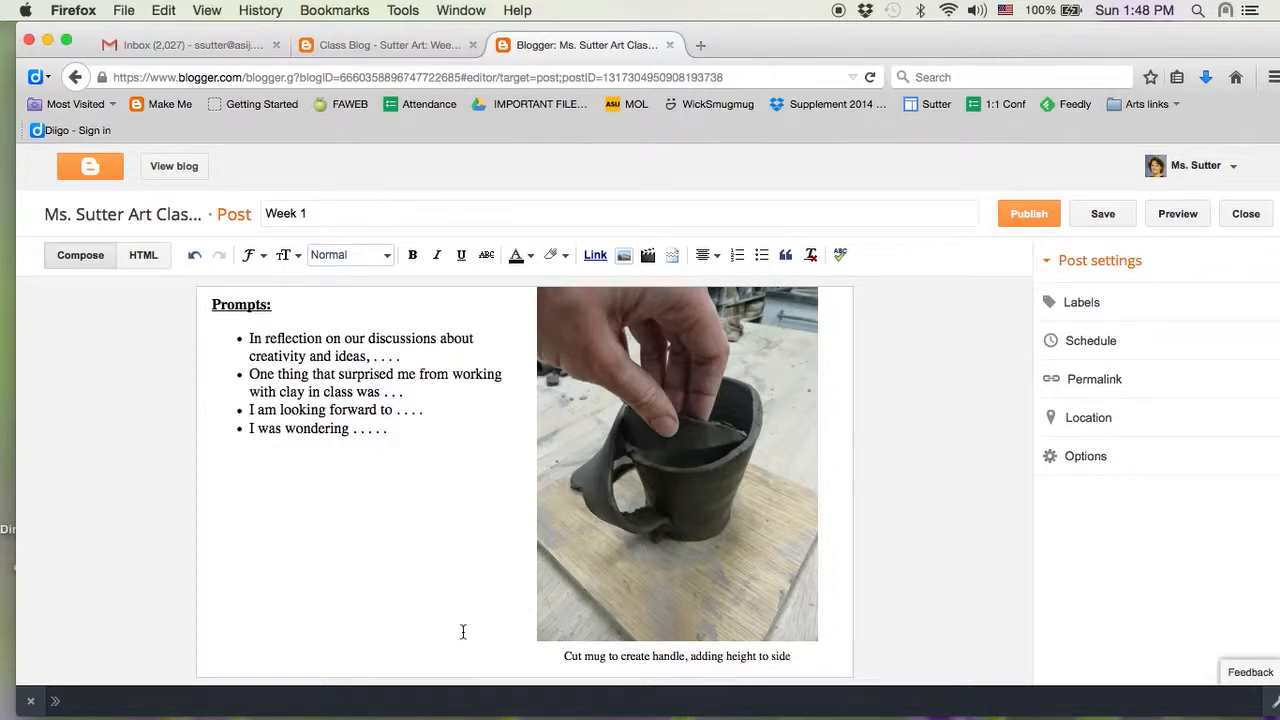
Step: Insert three empty lines after the "creativity and ideas" prompt and remove their bullets
left_click(462, 483)
key("Return")
key("Return")
key("Return")
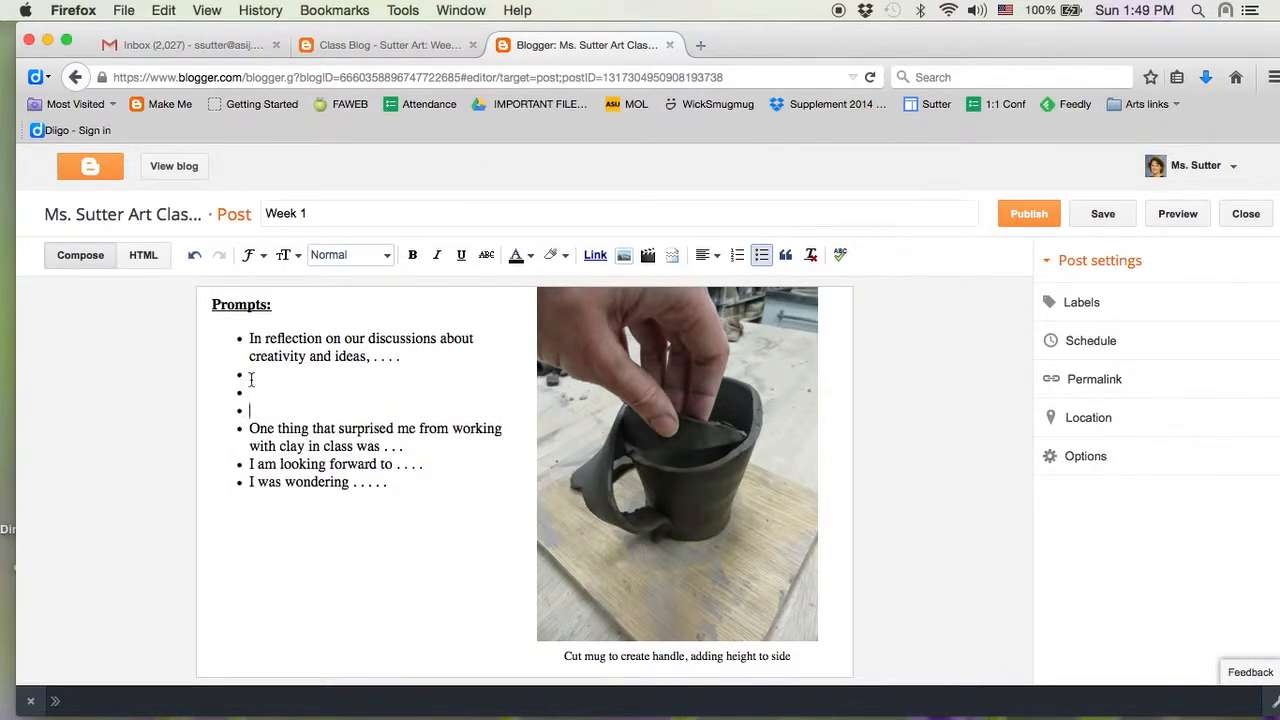
left_click_drag(249, 376, 258, 415)
left_click(761, 255)
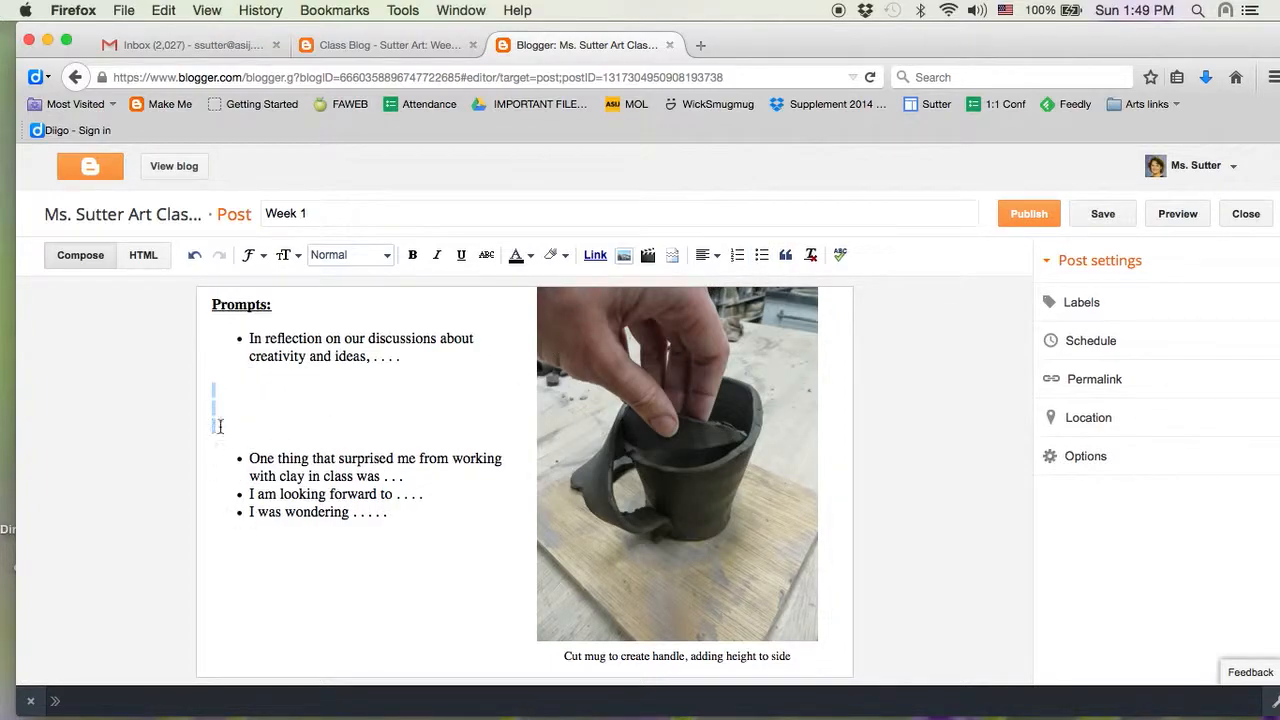
left_click(254, 402)
Step: Add unbulleted blank space after the "One thing that surprised me" and "I am looking forward to" prompts
left_click(408, 477)
key("Return")
key("Return")
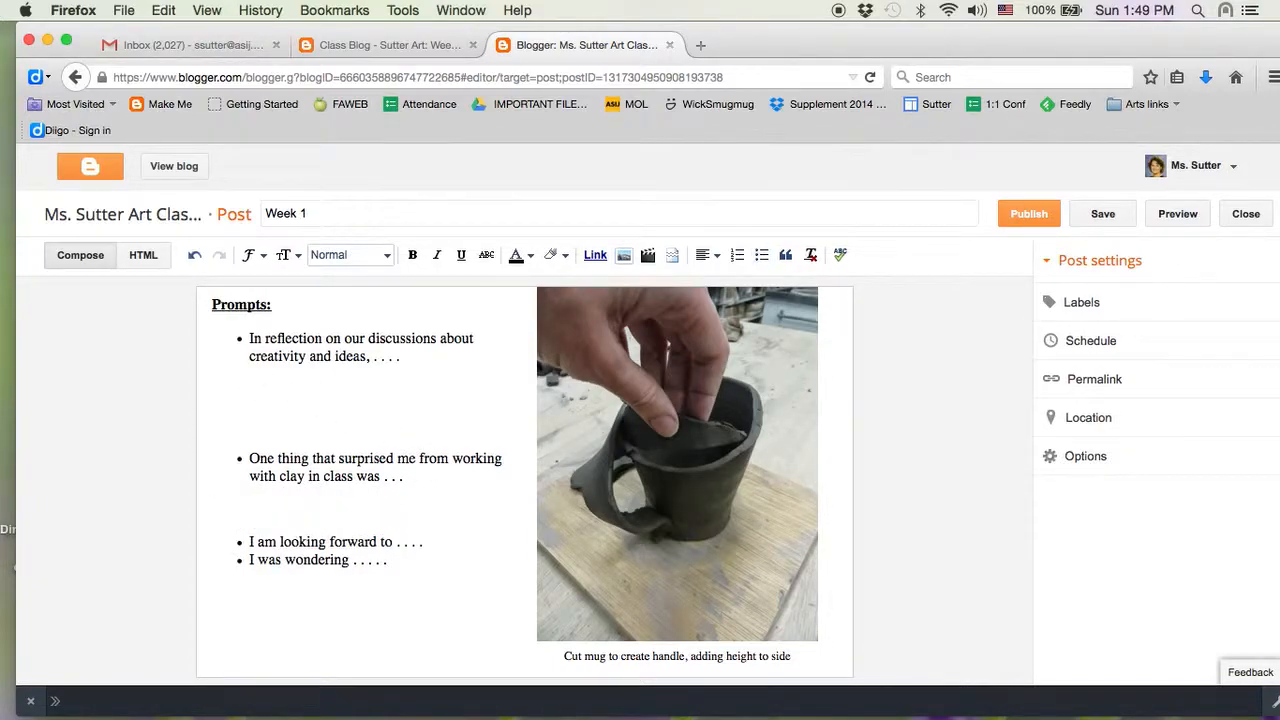
left_click(443, 542)
key("Return")
key("Return")
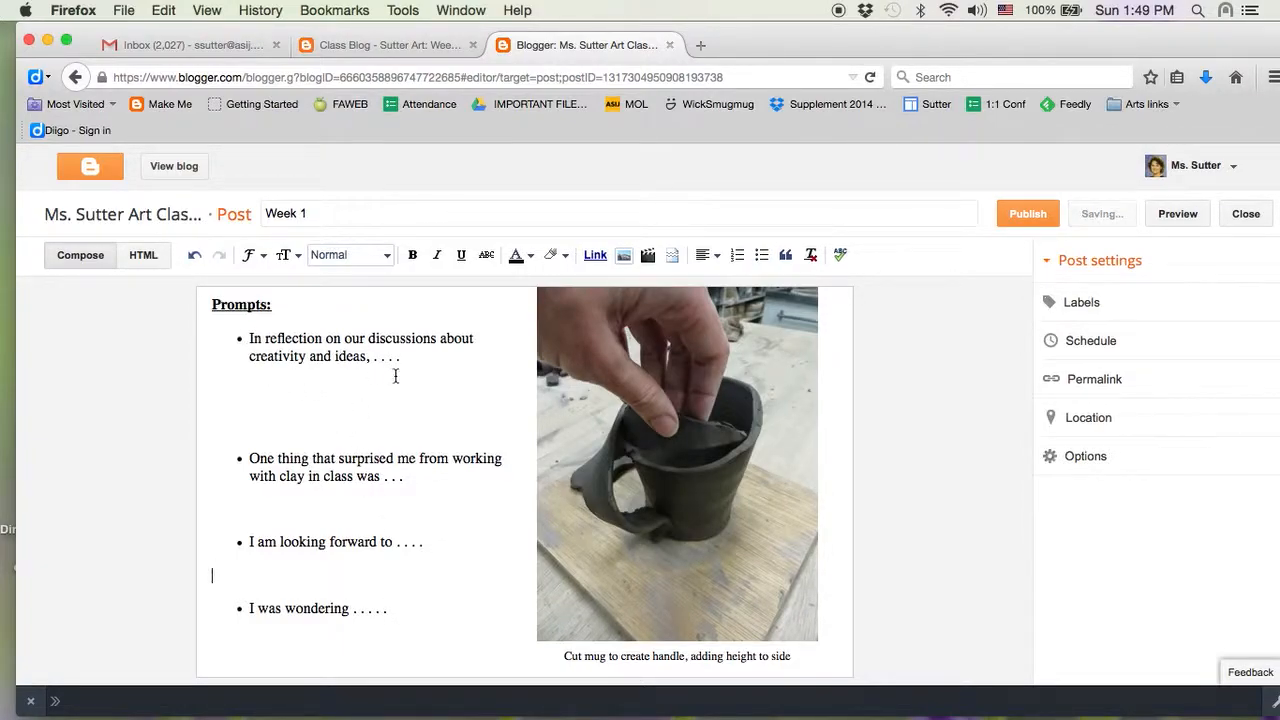
Step: Set the text size of the empty lines beneath the first prompt to Small
left_click_drag(270, 378, 269, 438)
left_click(300, 255)
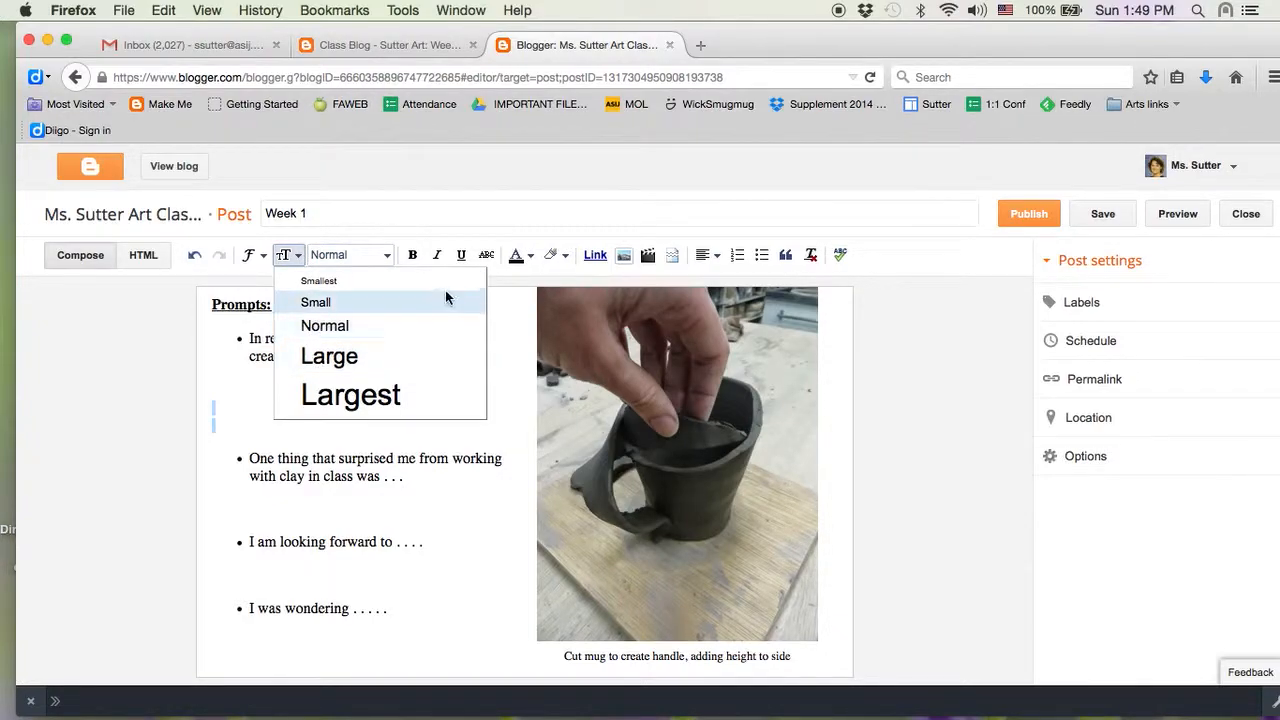
left_click(316, 302)
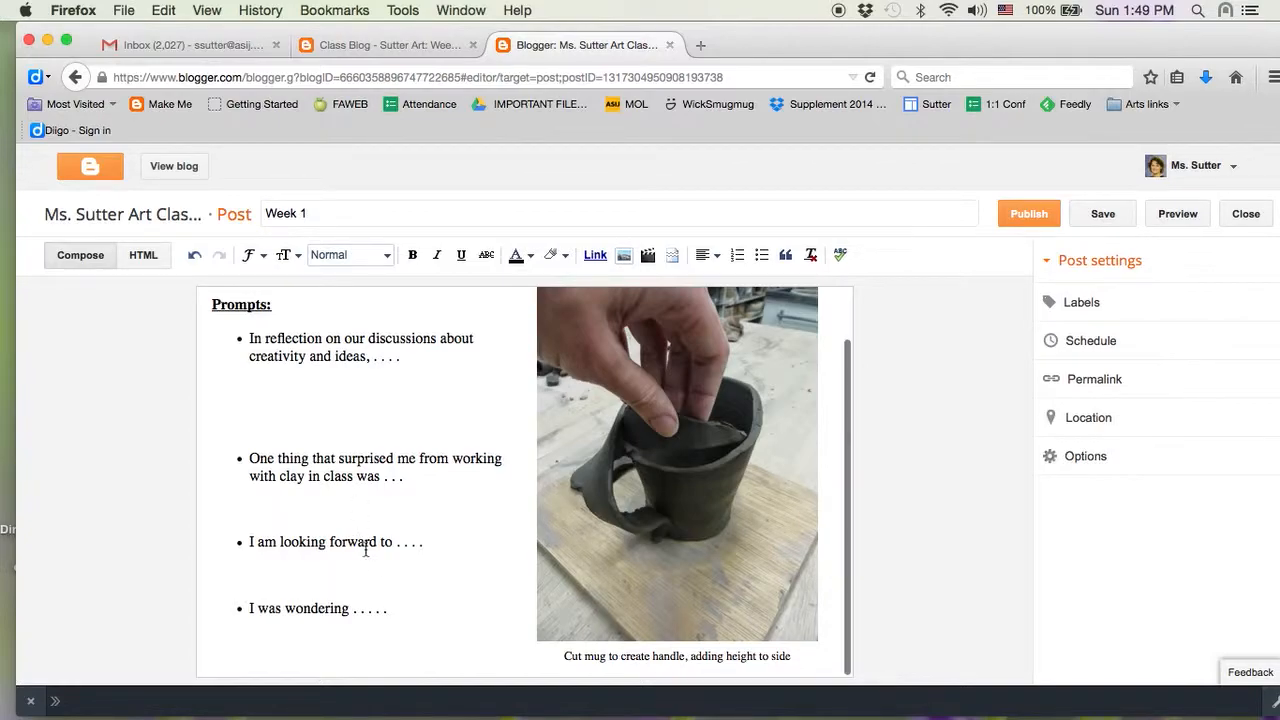
Step: Check the layout of the Week 1 post and publish it
scroll(472, 555, "up", 1)
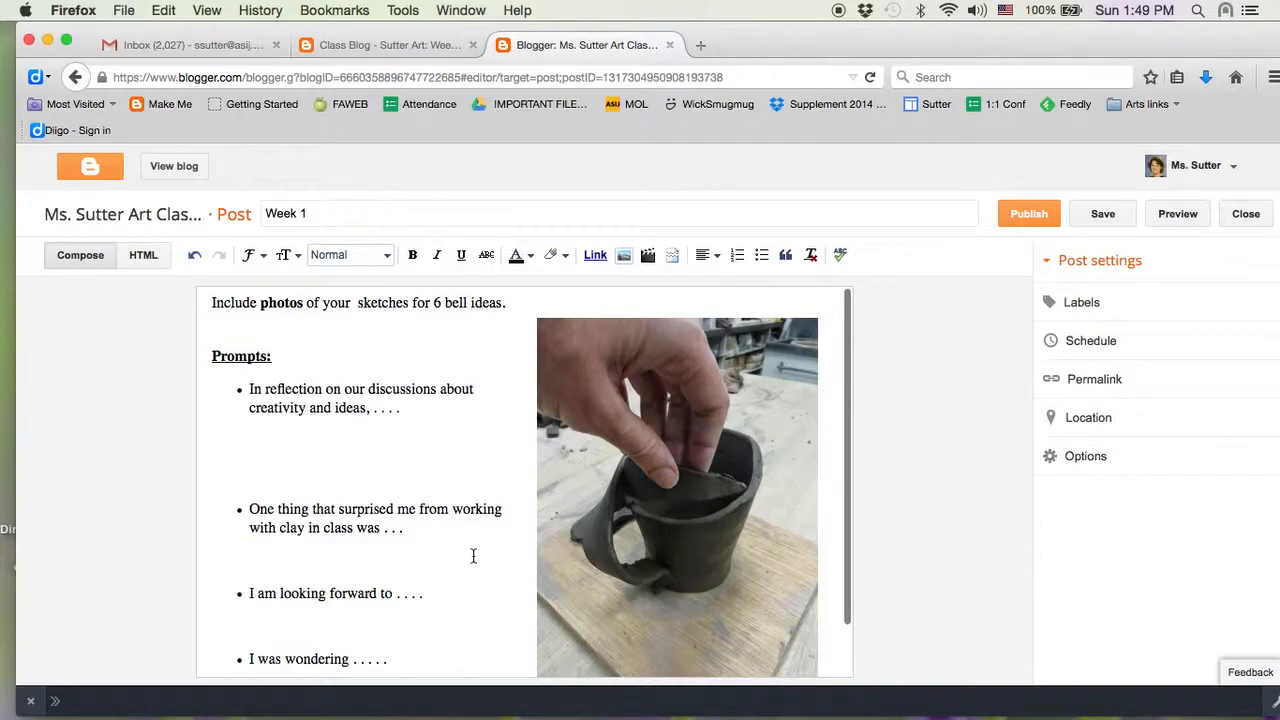
scroll(484, 412, "down", 1)
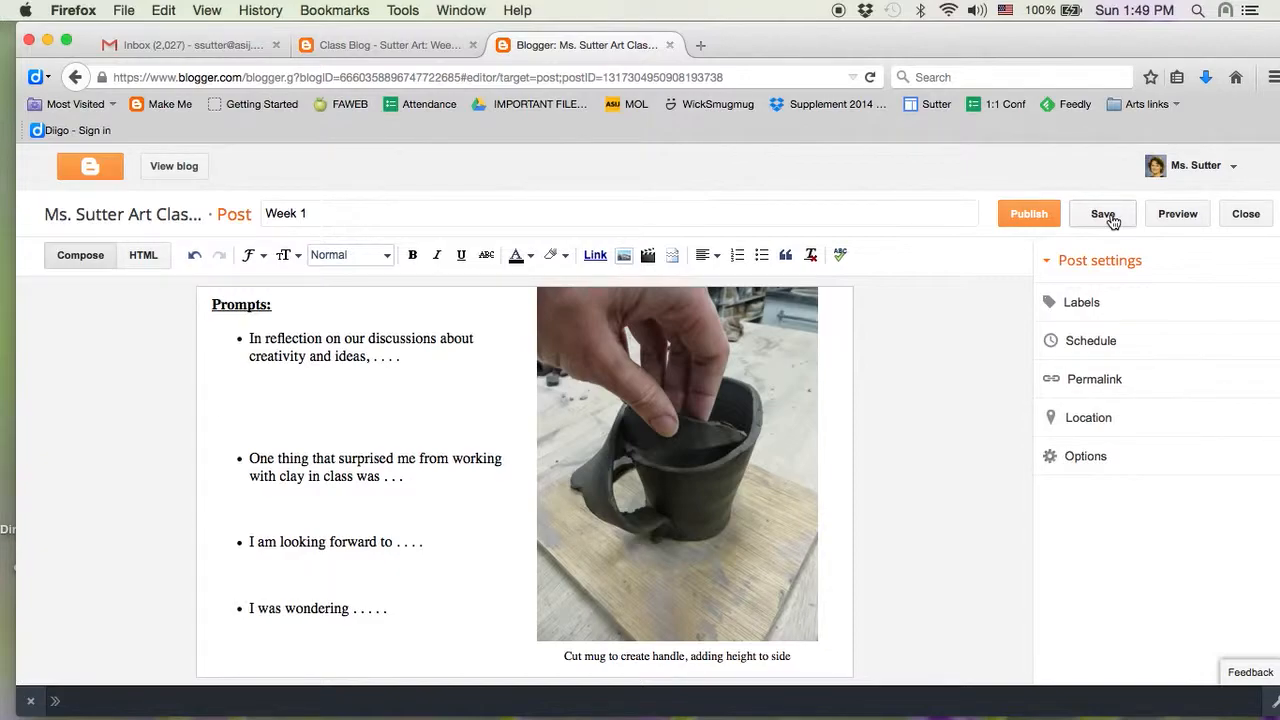
left_click(1030, 217)
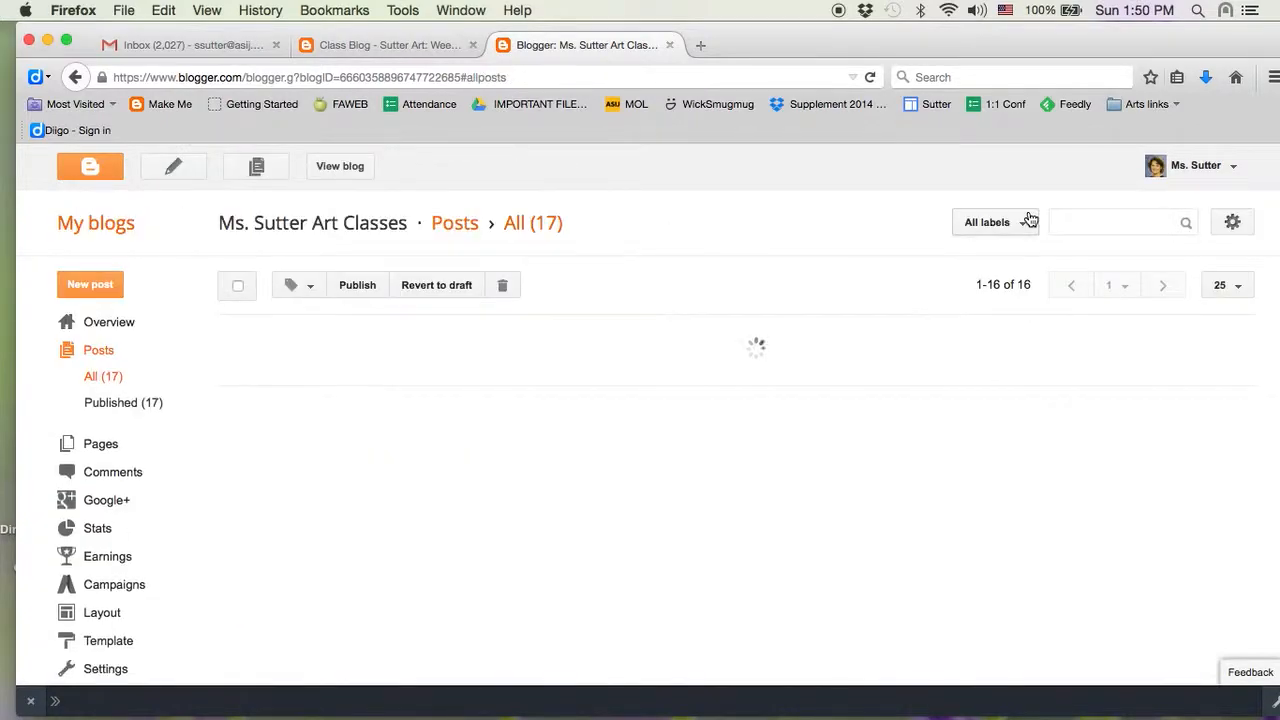
Step: Open the live blog and examine how the published Week 1 post shows its prompts, photo and caption
mouse_move(298, 362)
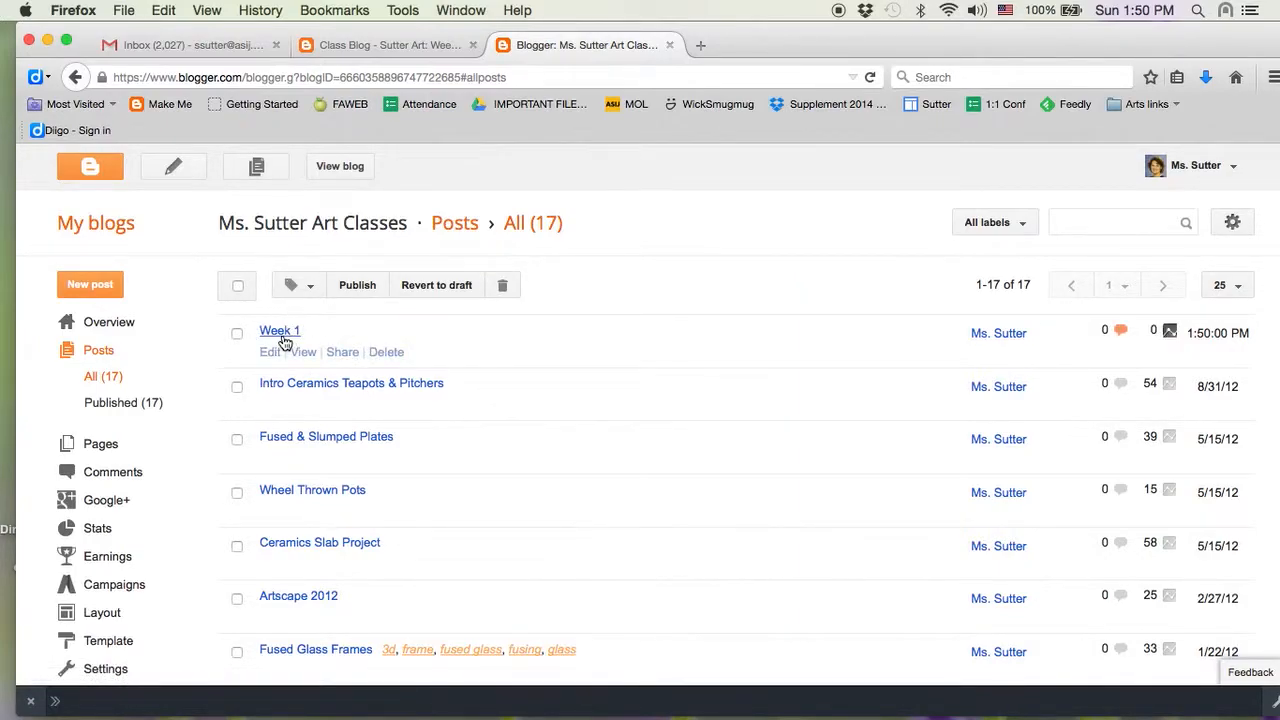
left_click(341, 168)
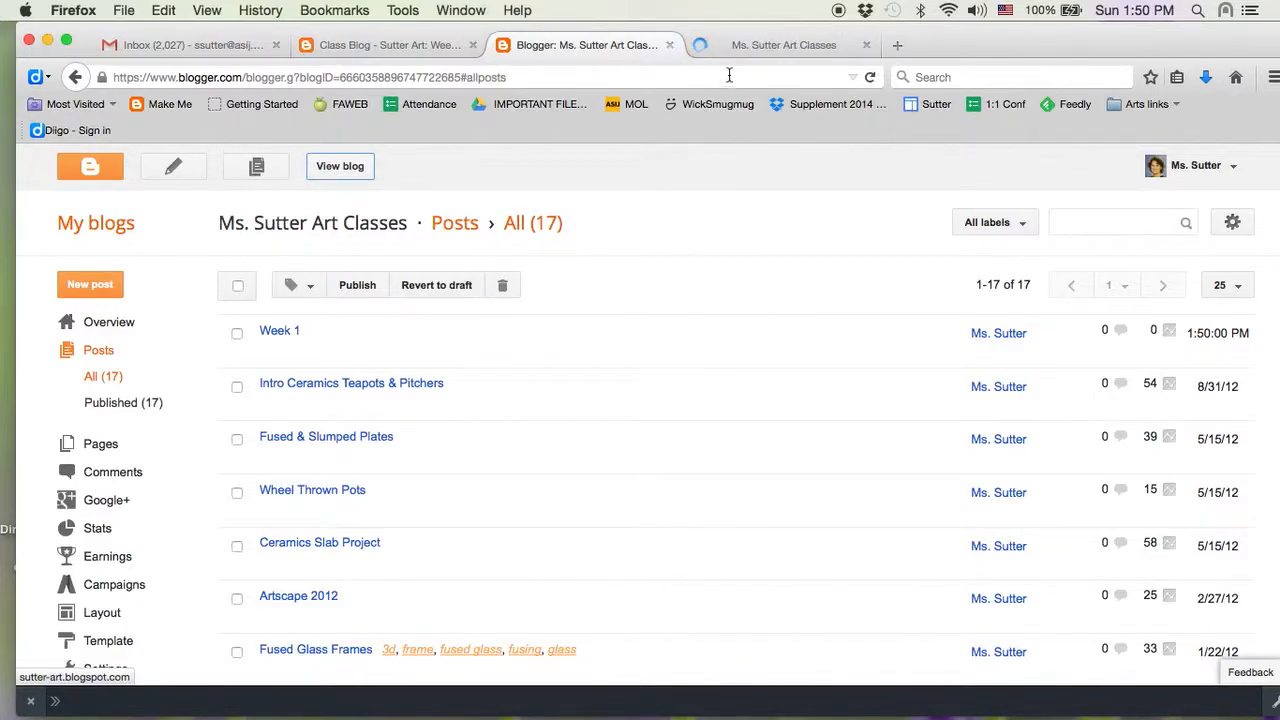
left_click(786, 46)
scroll(419, 357, "down", 5)
scroll(419, 360, "down", 2)
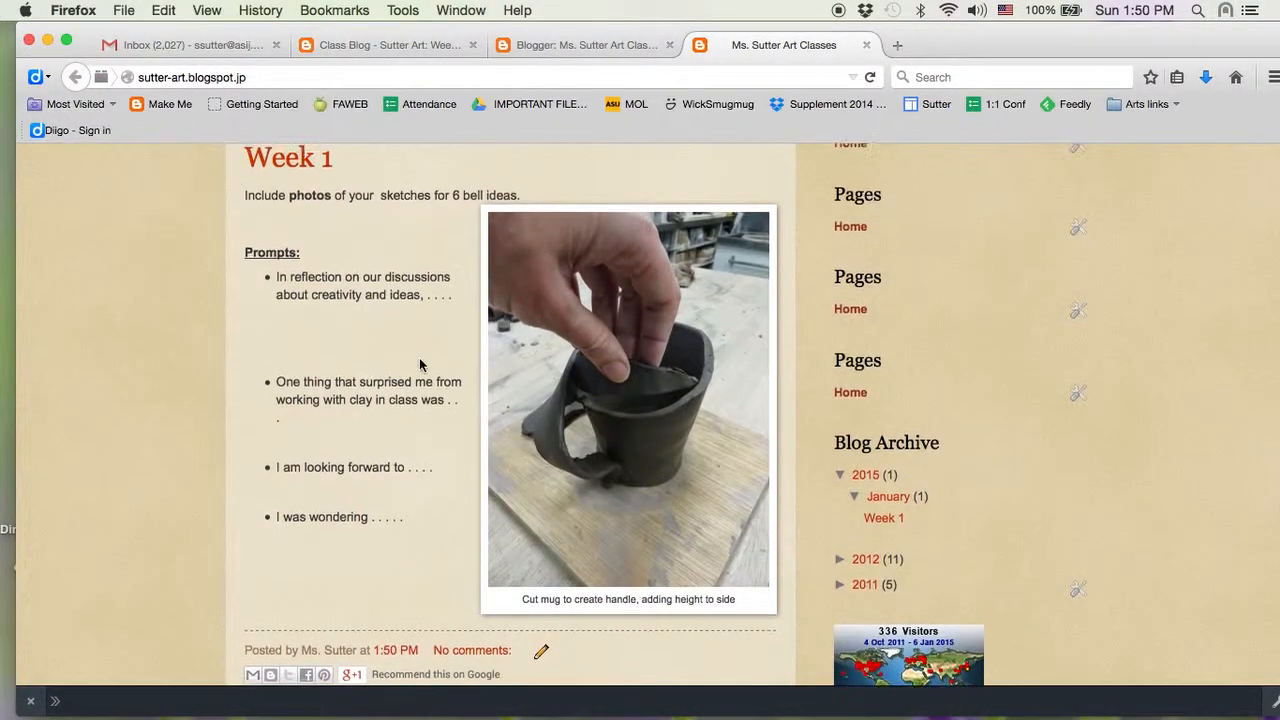
scroll(419, 357, "up", 4)
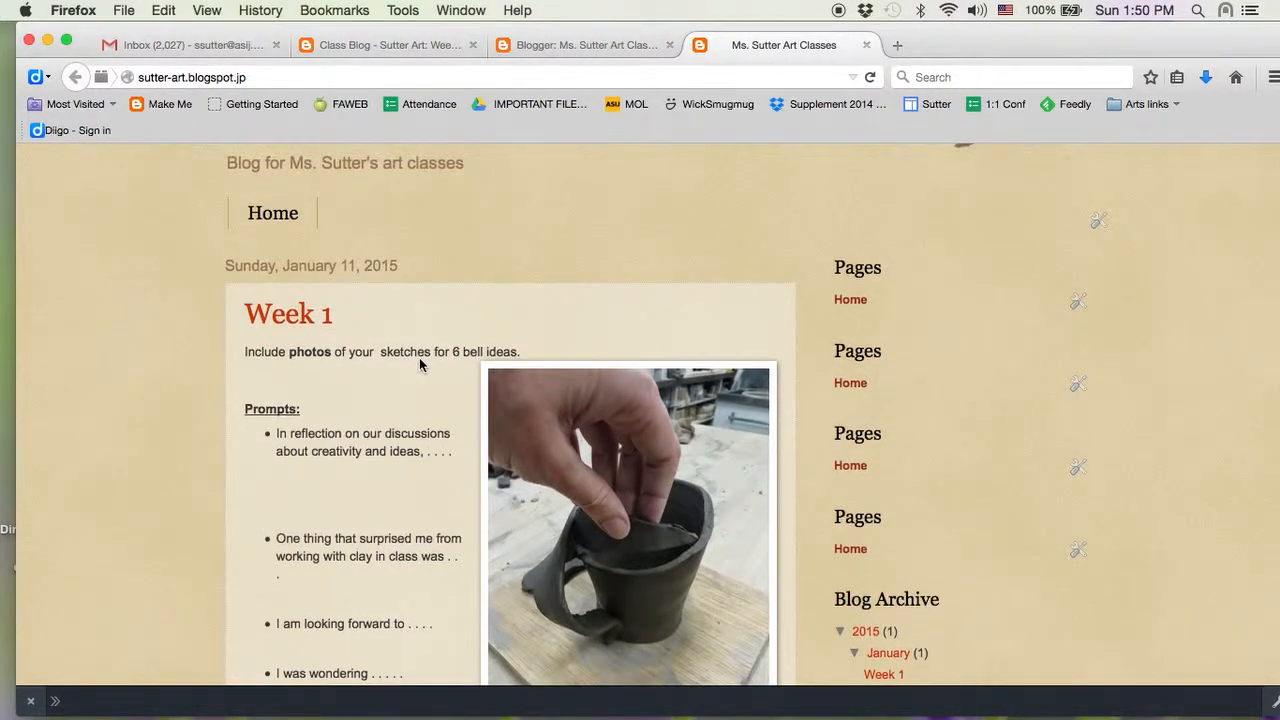
scroll(419, 357, "down", 1)
scroll(419, 357, "down", 1)
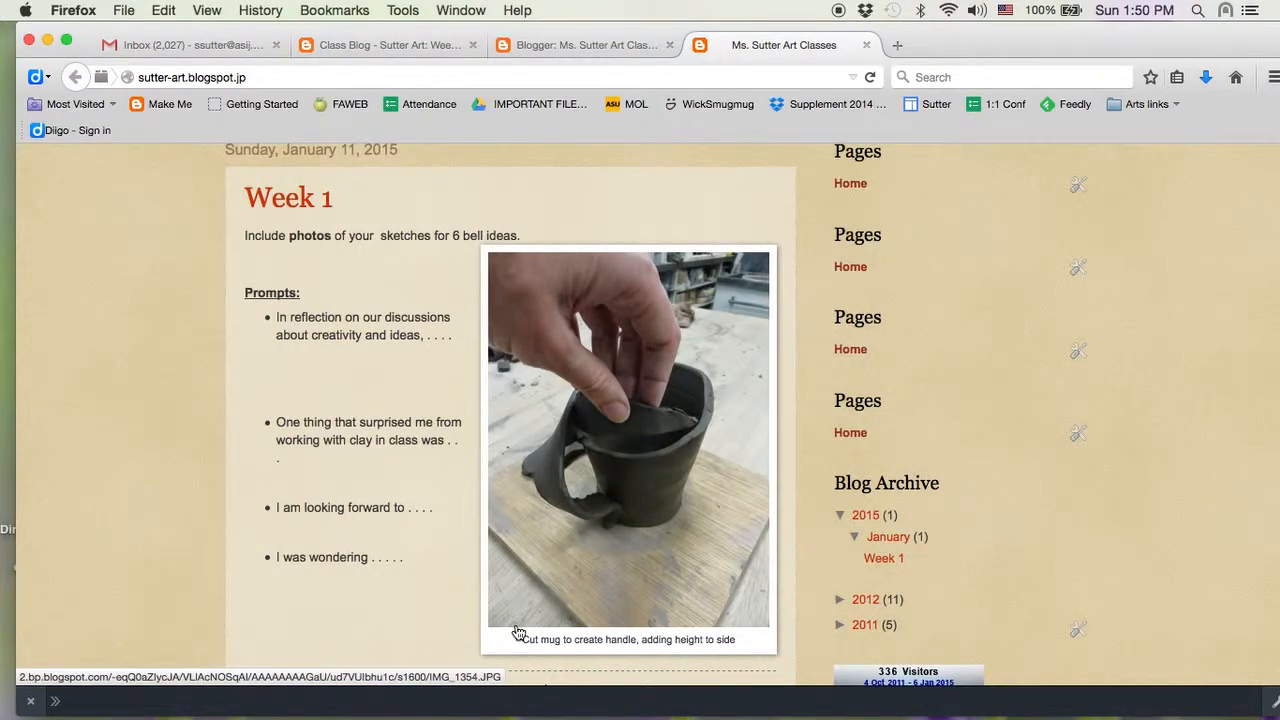
scroll(464, 509, "up", 2)
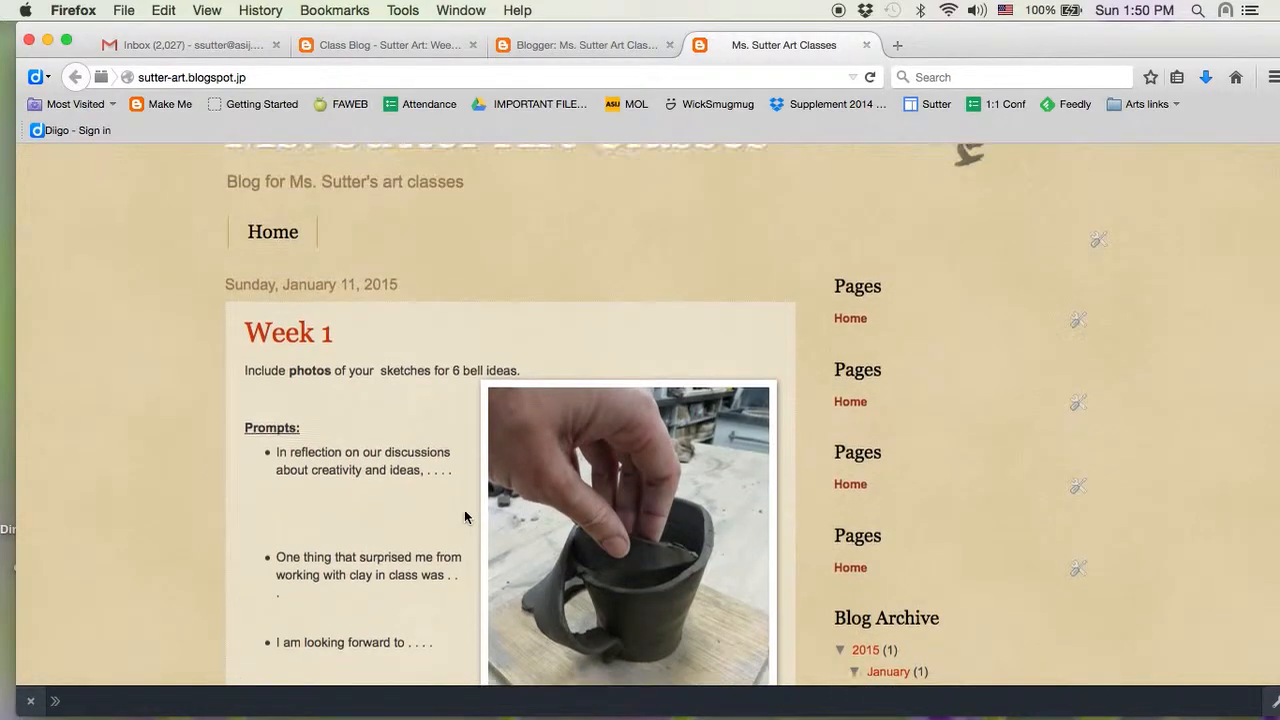
scroll(464, 516, "up", 3)
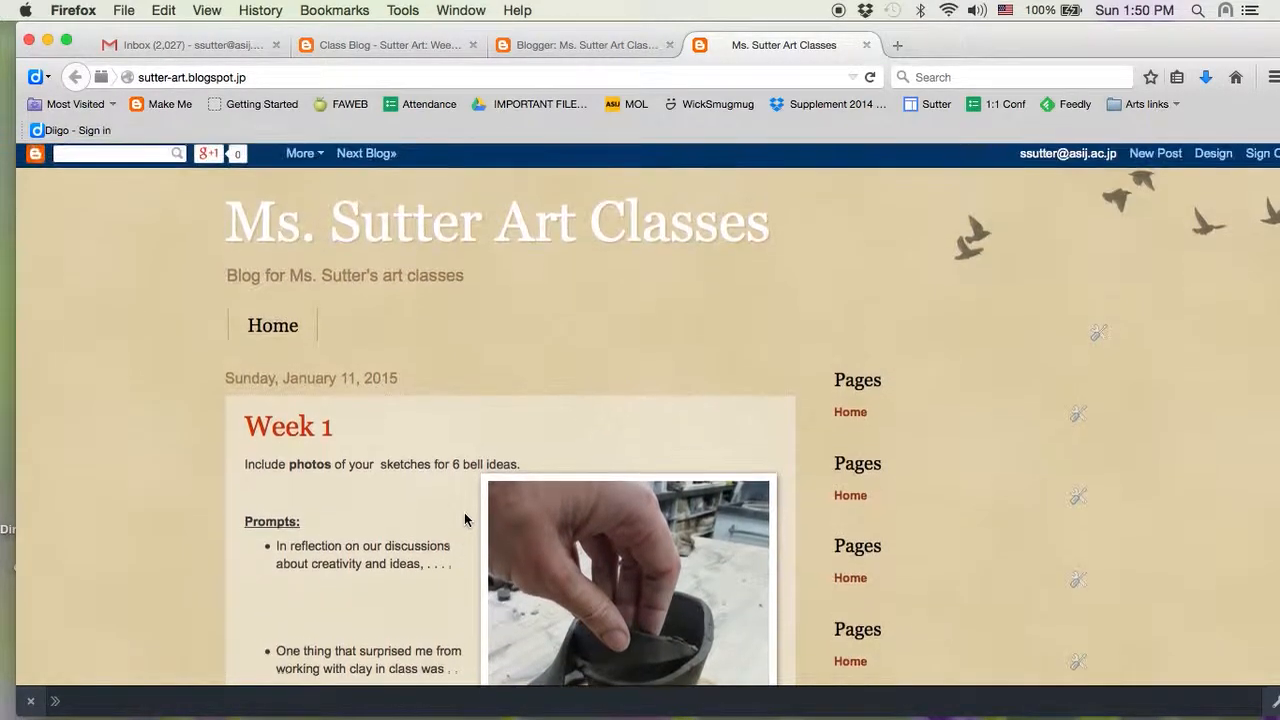
Step: Return to the class blog with the weekly prompts and open its Fall Blogs 2014-15 page
left_click(594, 50)
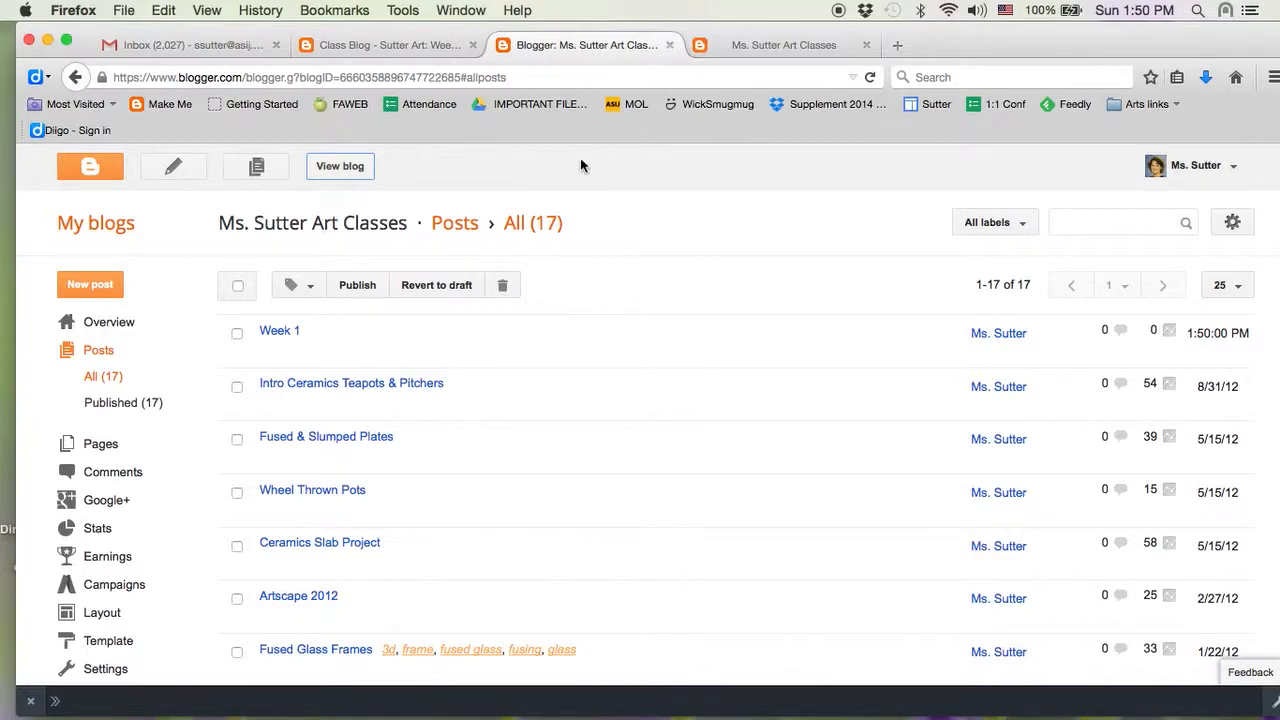
mouse_move(540, 361)
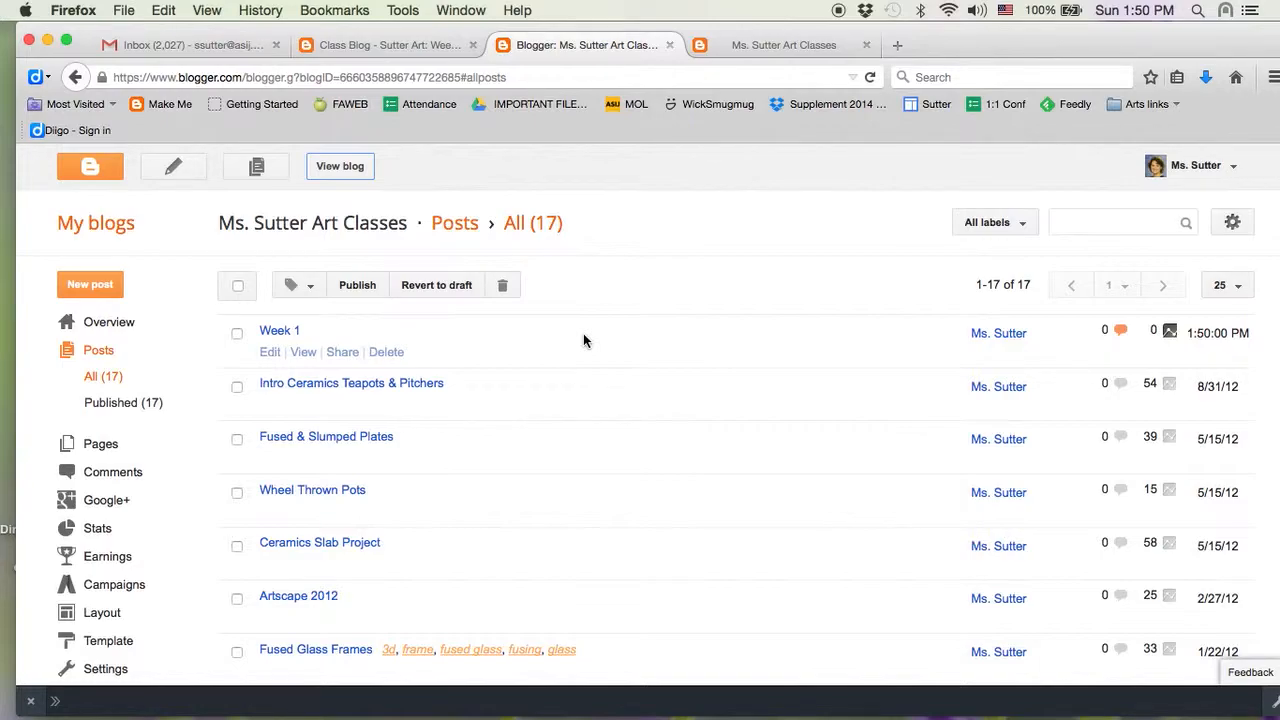
left_click(433, 47)
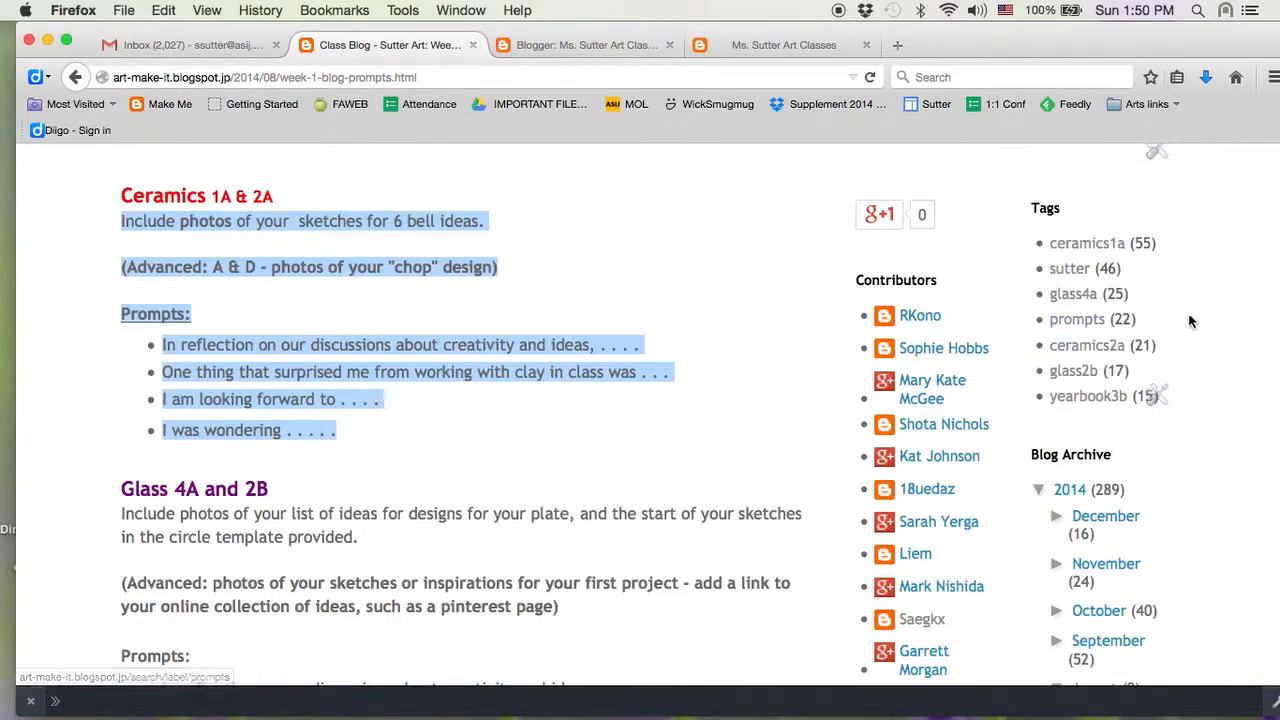
scroll(1189, 316, "up", 2)
scroll(1188, 314, "up", 4)
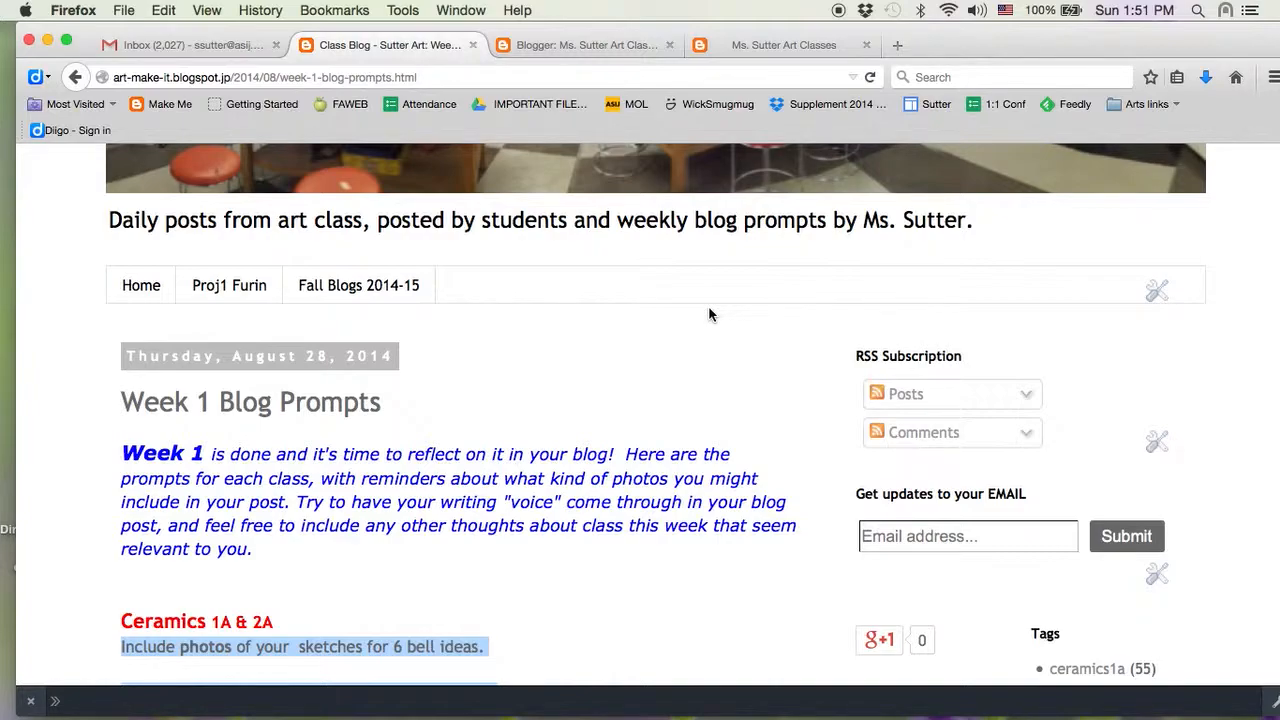
scroll(709, 315, "down", 2)
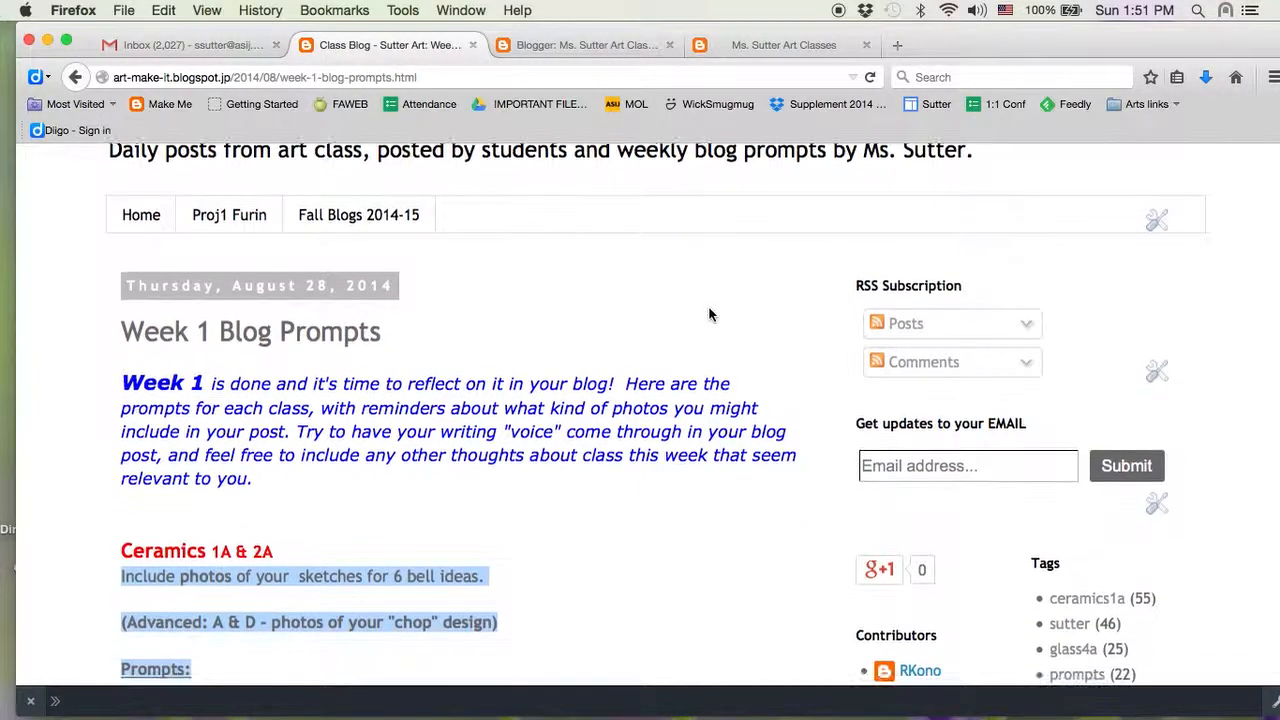
scroll(709, 315, "up", 1)
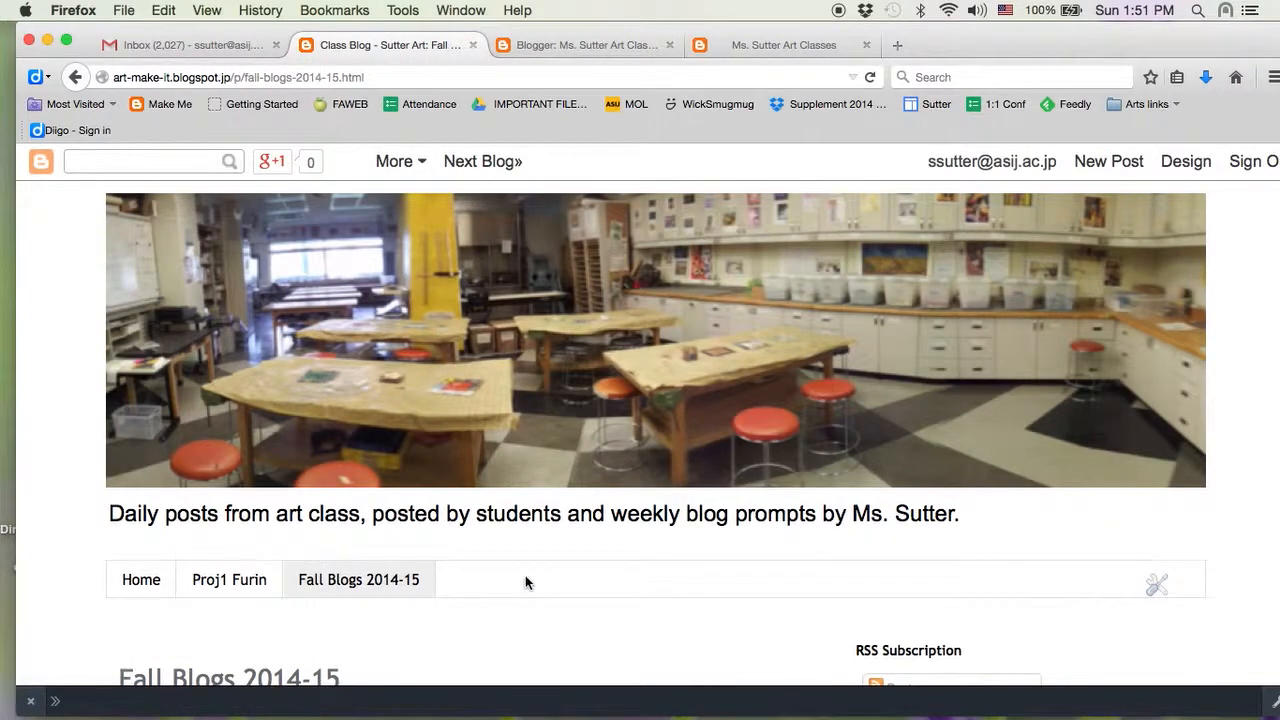
Step: Look through the Fall Blogs 2014-15 page's tables of individual student blog links for each class
scroll(527, 582, "down", 10)
scroll(527, 582, "down", 4)
scroll(525, 582, "down", 10)
scroll(525, 578, "down", 4)
scroll(525, 578, "up", 6)
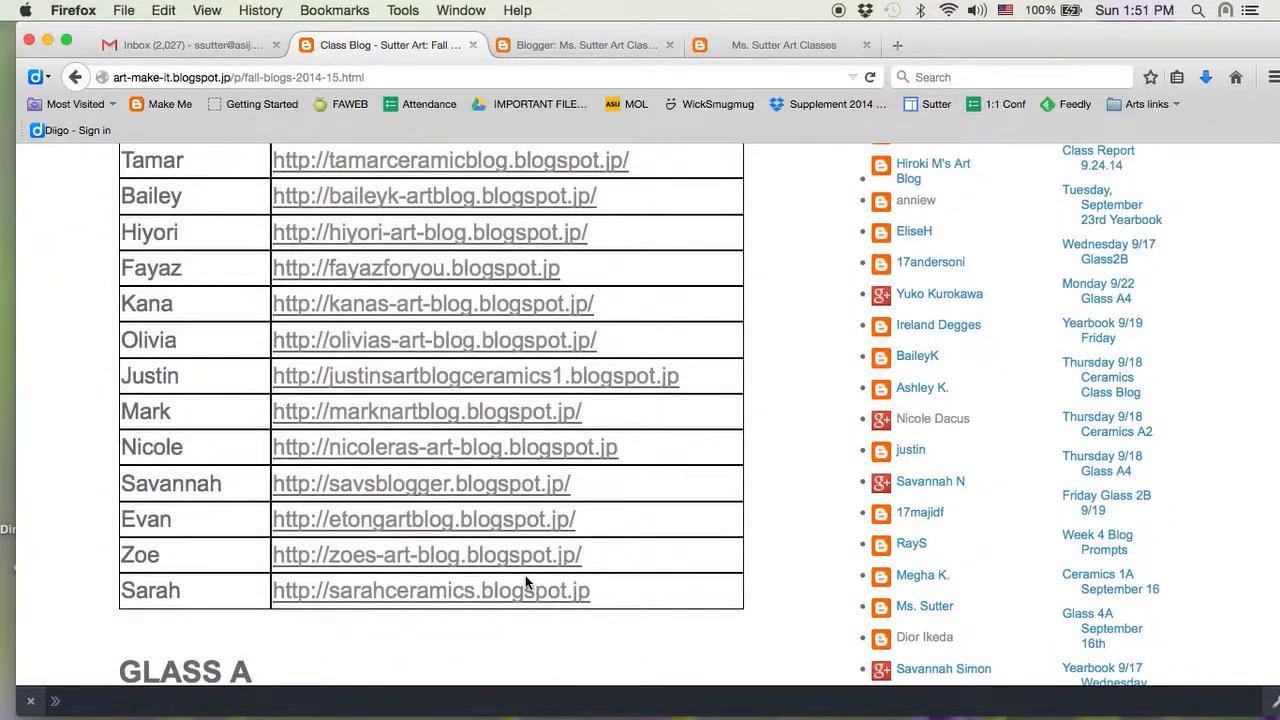
scroll(525, 582, "up", 4)
scroll(525, 582, "up", 4)
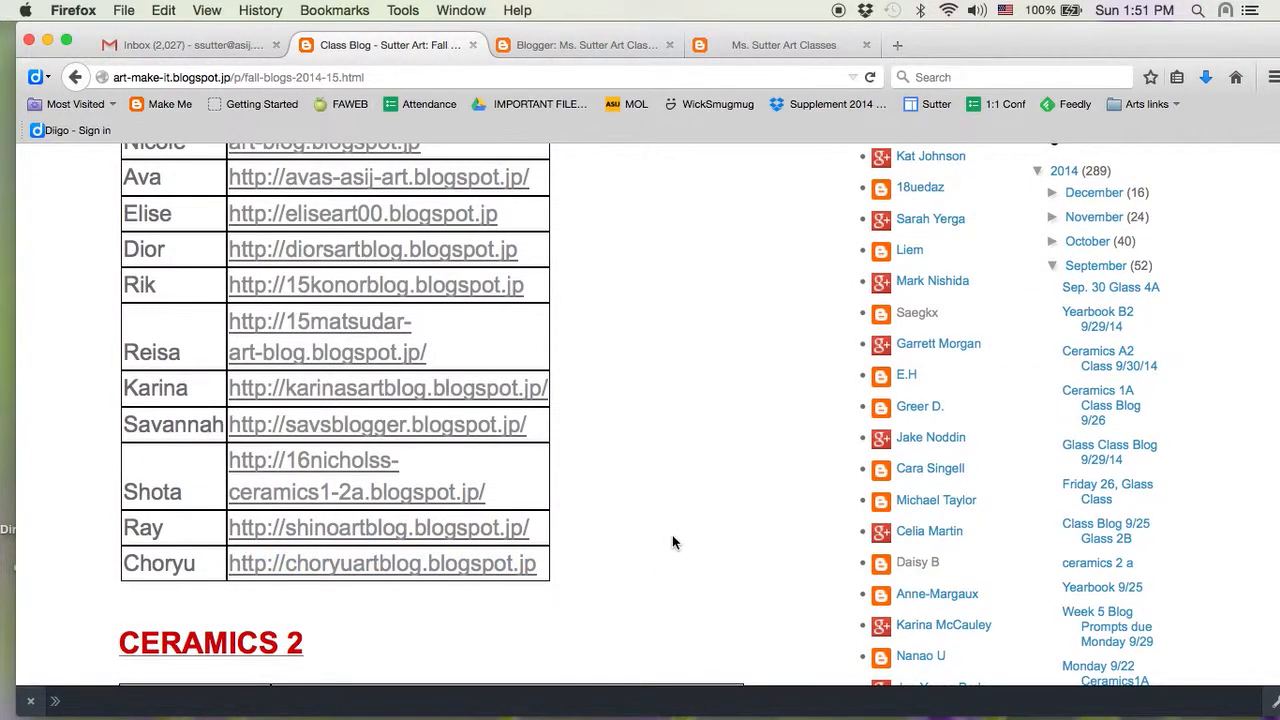
scroll(673, 542, "down", 6)
scroll(673, 542, "down", 5)
scroll(673, 542, "down", 2)
scroll(673, 542, "up", 20)
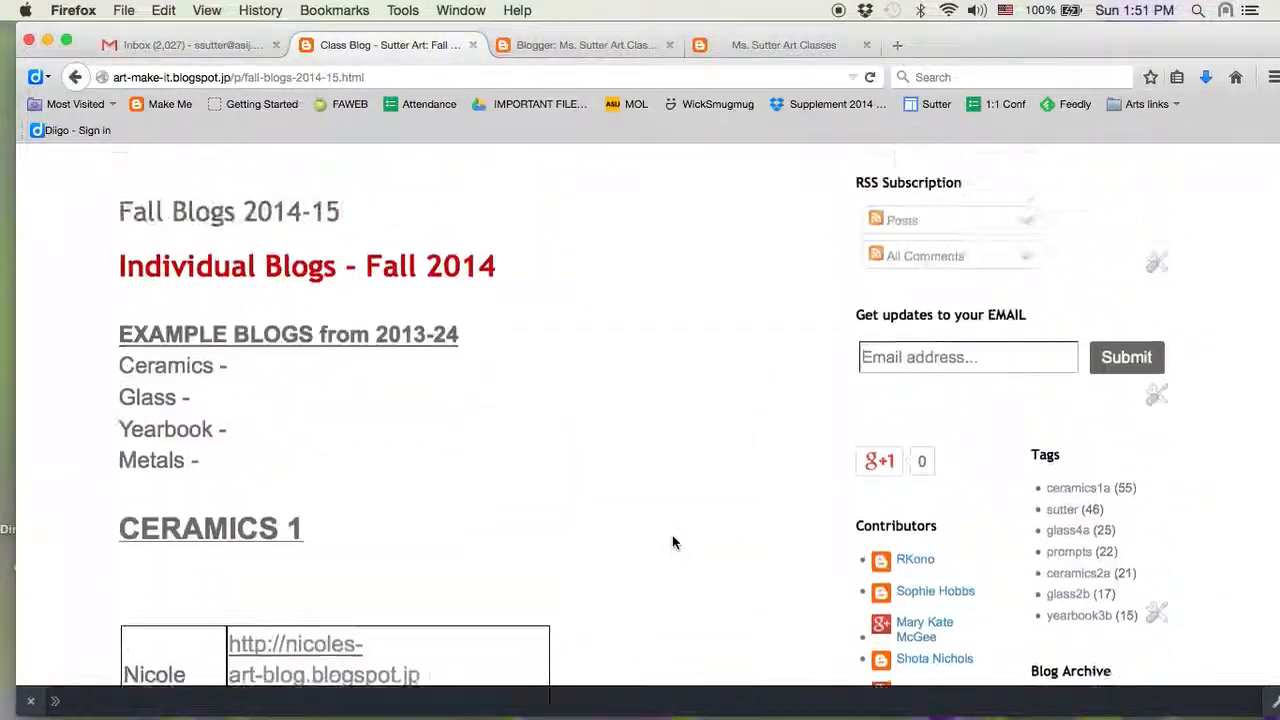
scroll(673, 542, "up", 3)
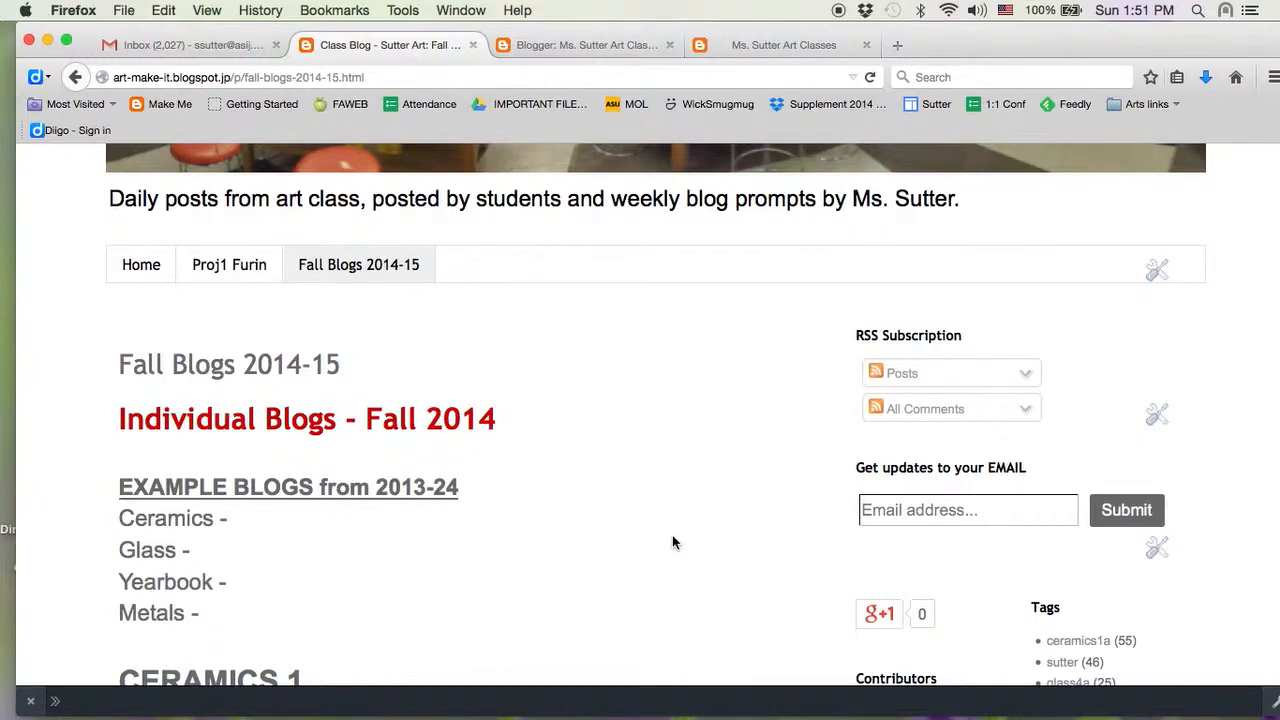
scroll(673, 542, "up", 5)
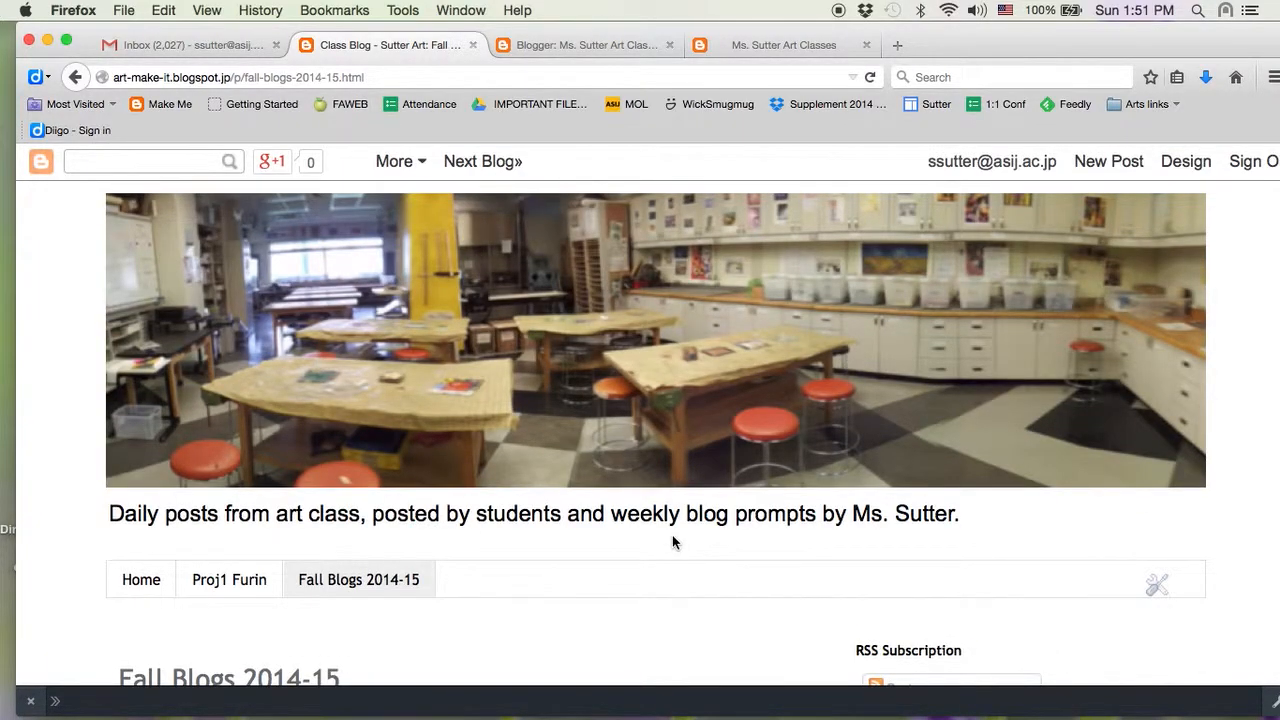